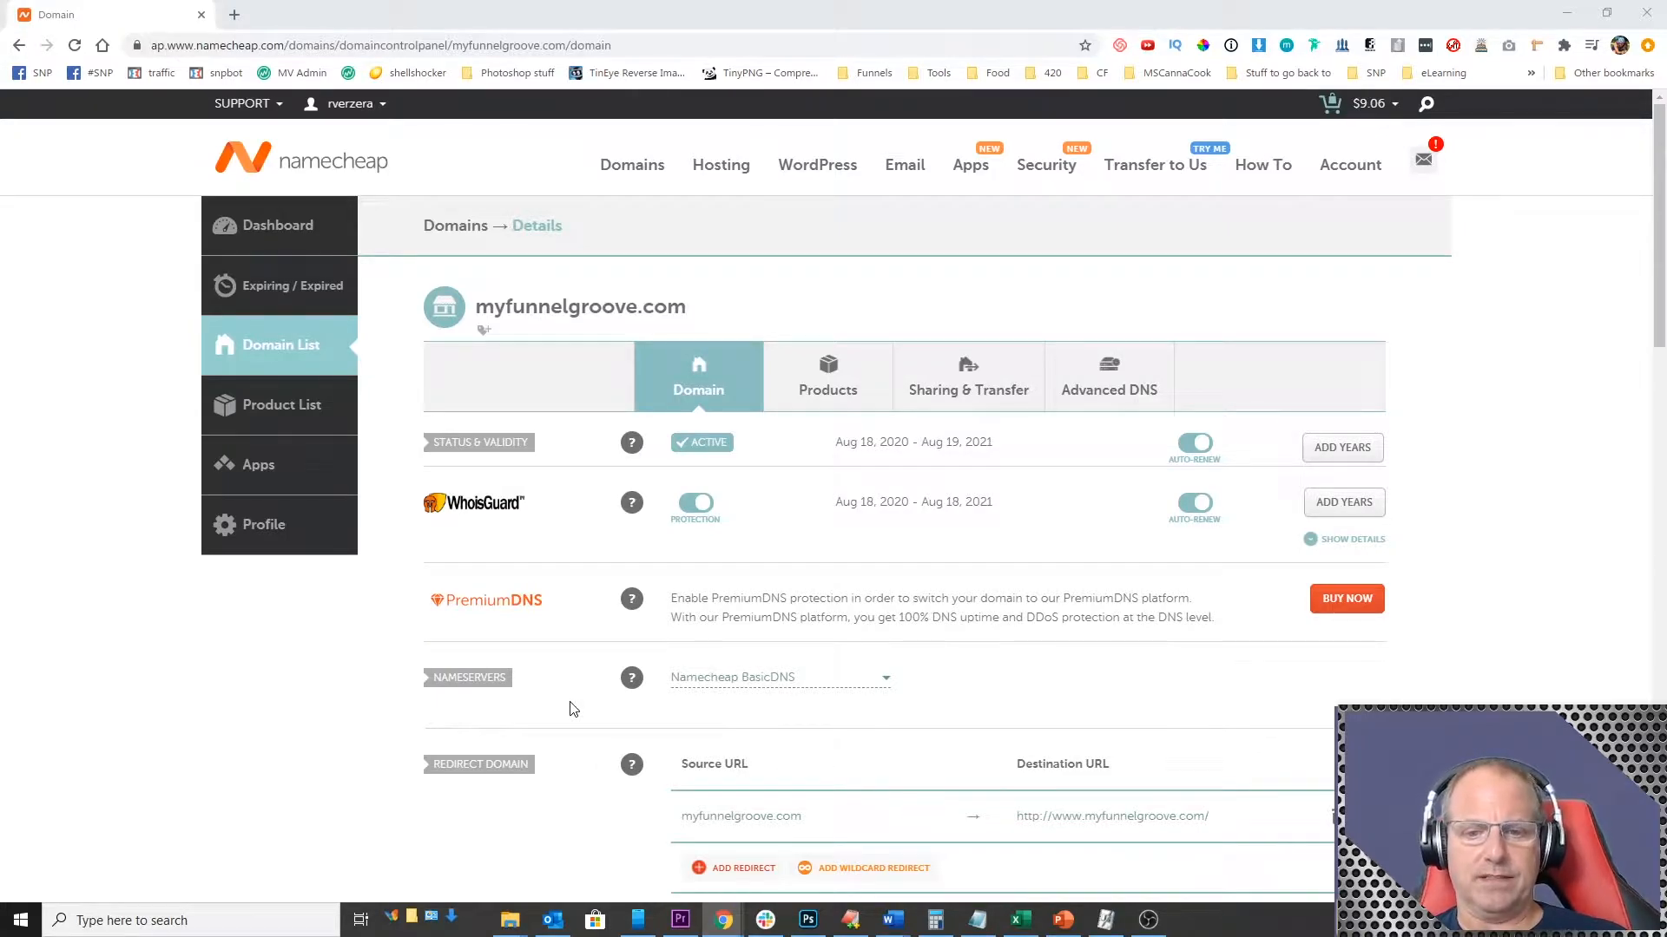
Step: Open cloudflare.com in a new browser tab and log in to the account with the saved credentials
{"action": "left_click", "coordinate": [234, 15]}
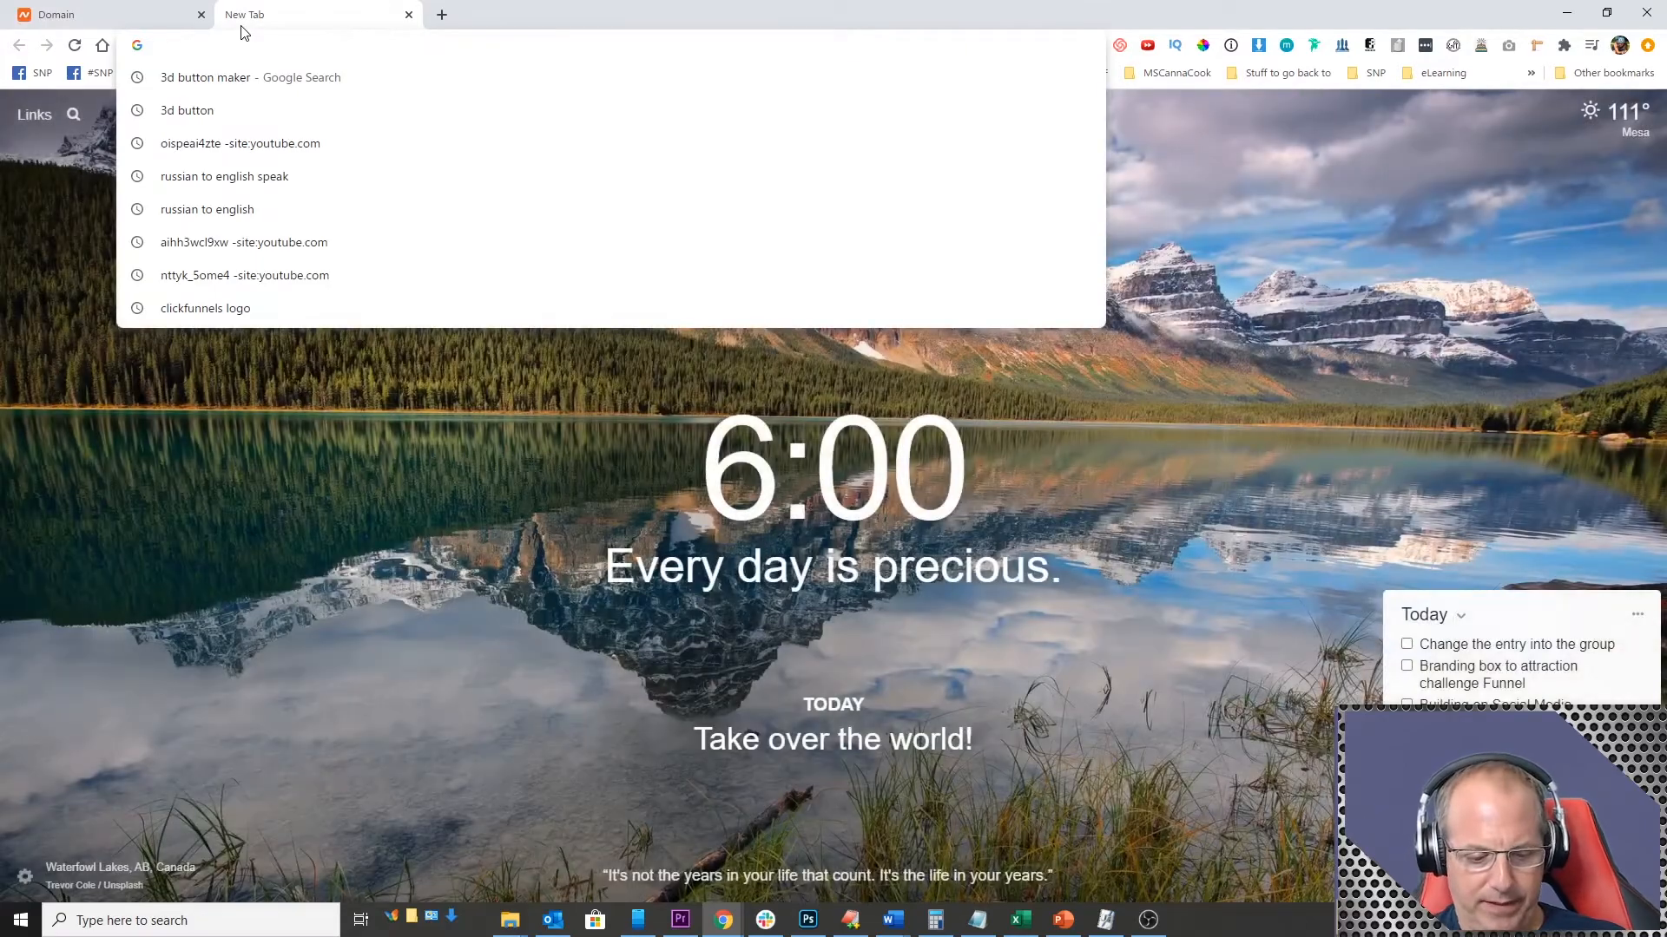
{"action": "type", "text": "clo"}
{"action": "key", "text": "Return"}
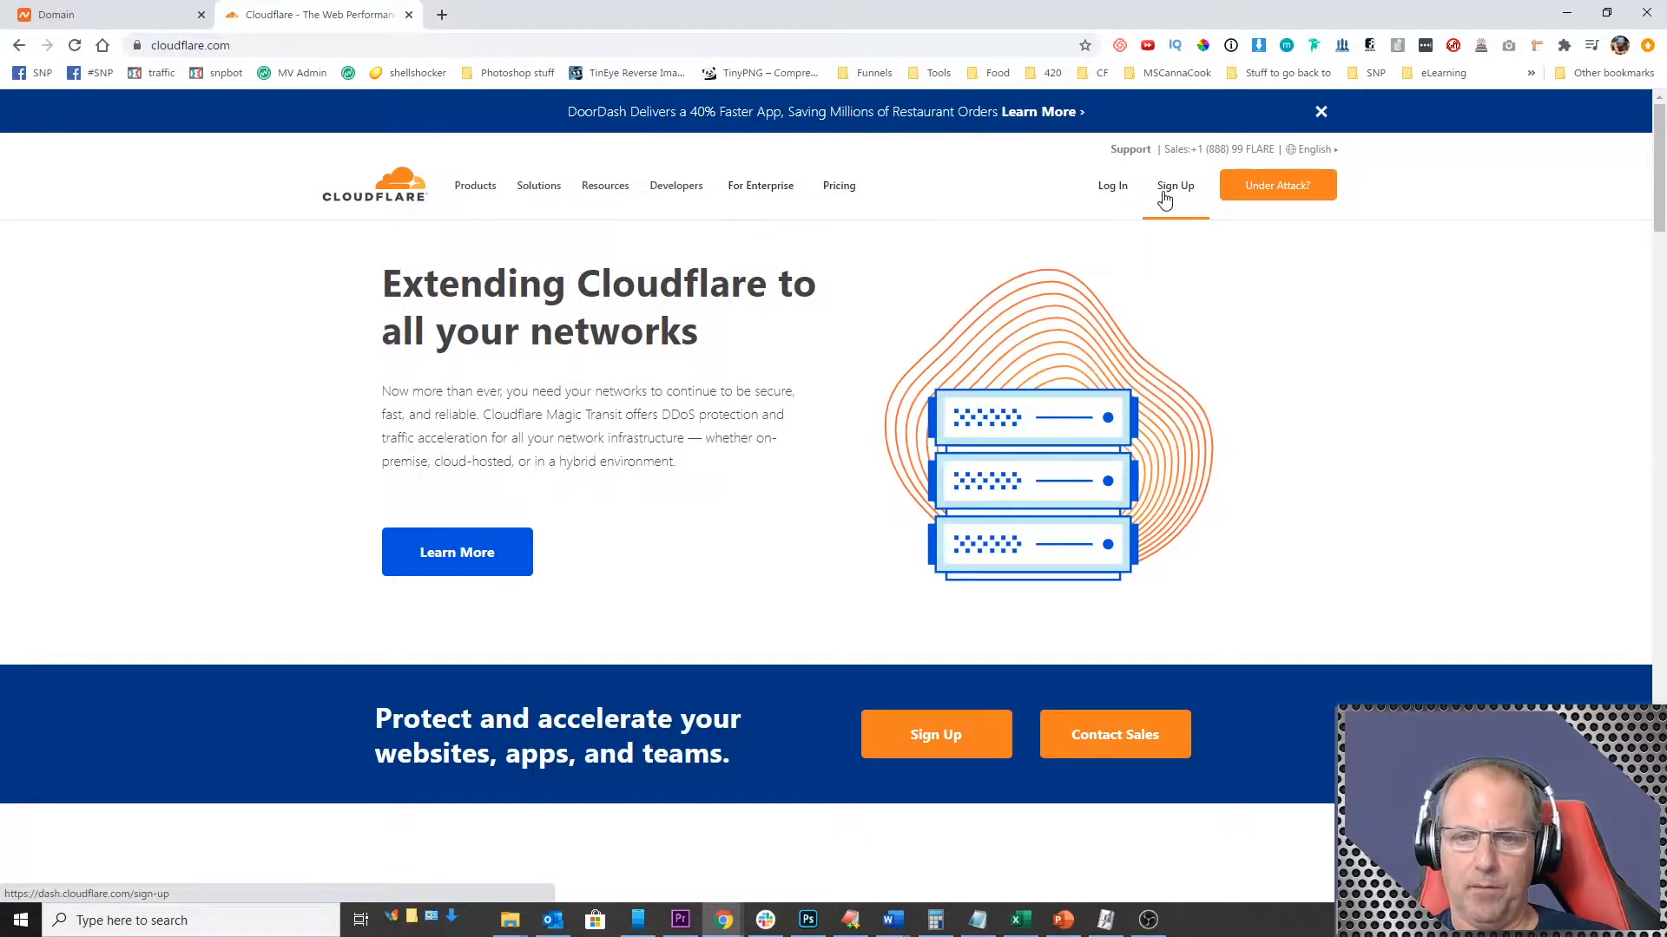
{"action": "left_click", "coordinate": [1117, 191]}
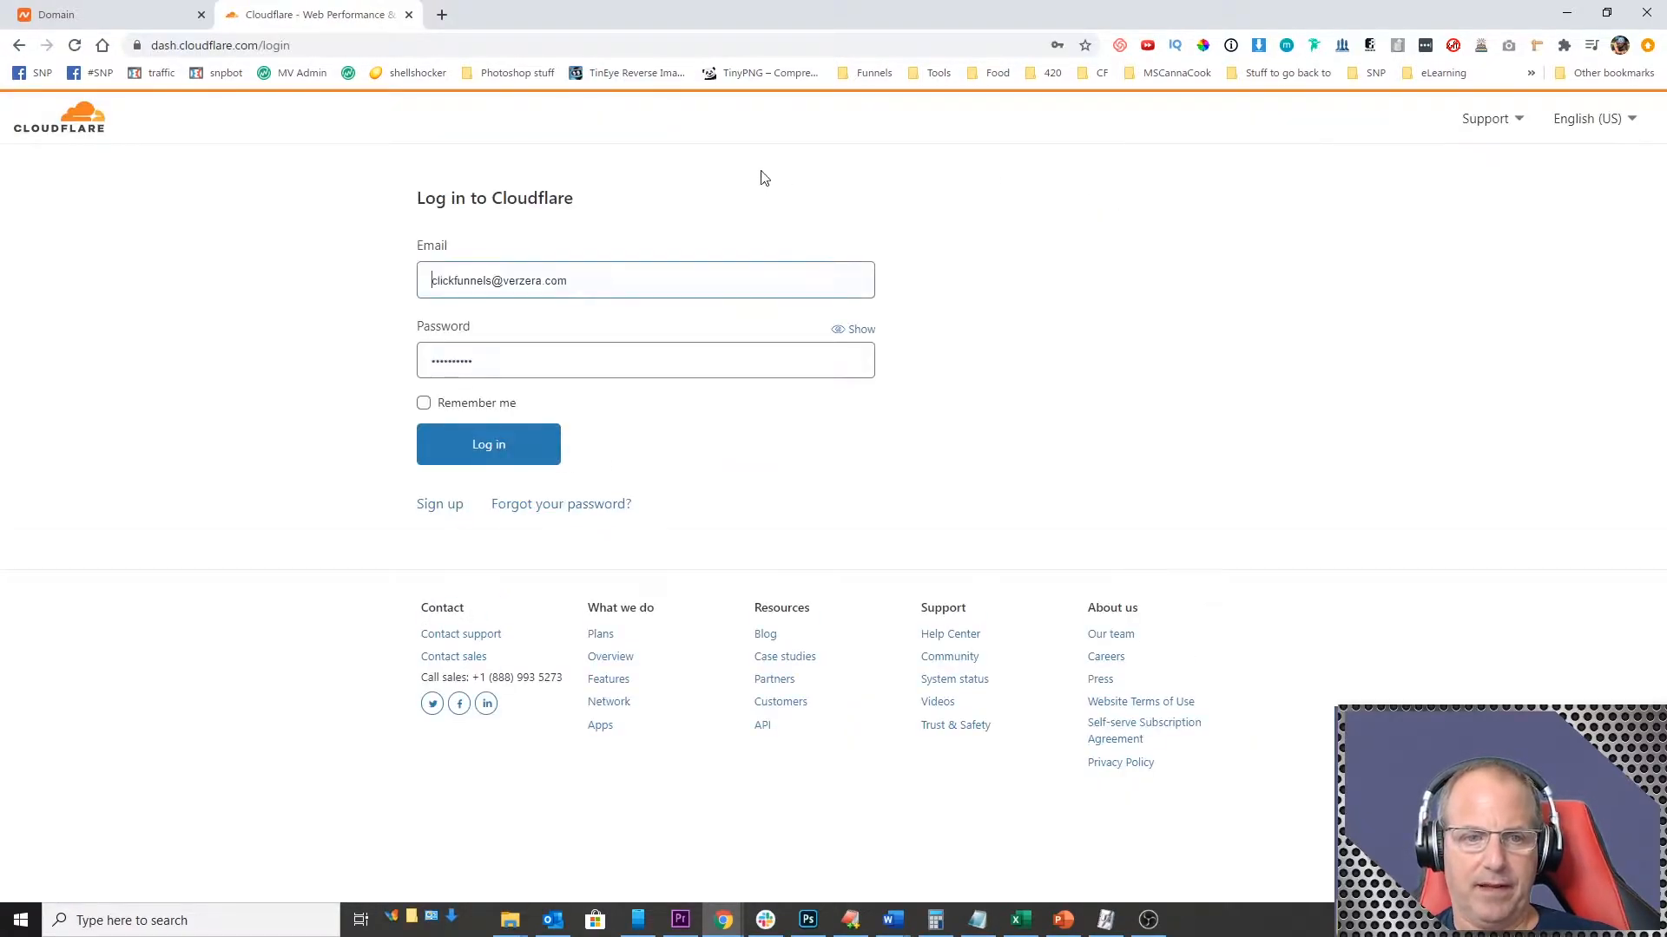
{"action": "left_click", "coordinate": [495, 447]}
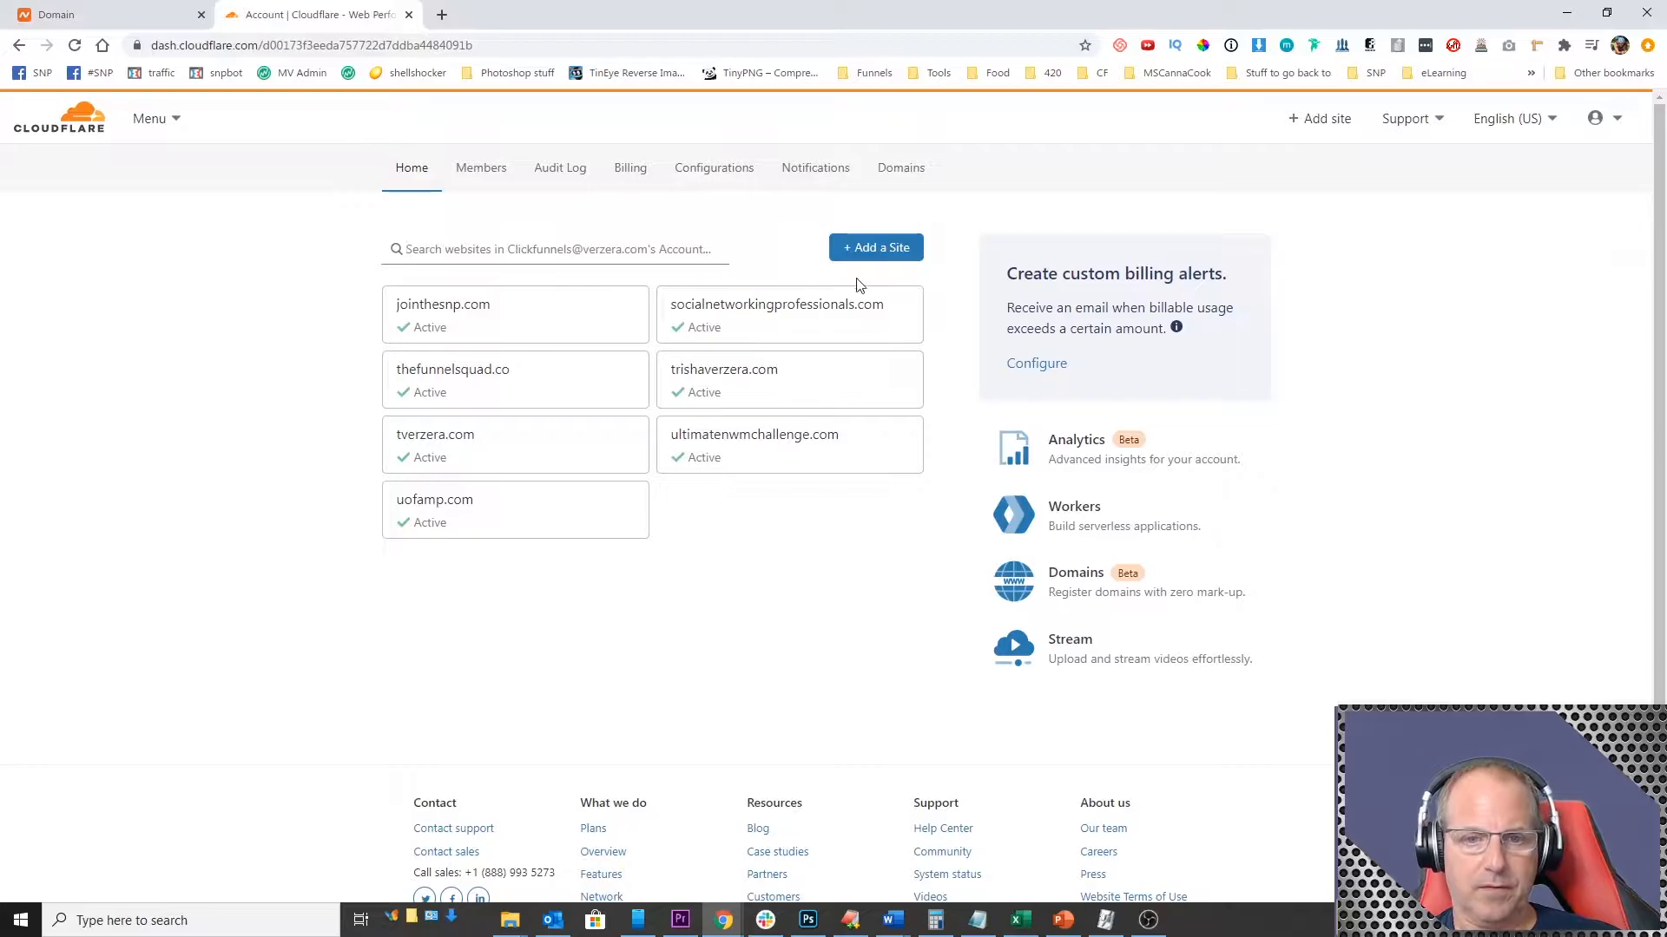
Step: Add myfunnelgroove.com as a new site in the Cloudflare account
{"action": "left_click", "coordinate": [866, 247]}
{"action": "left_click", "coordinate": [501, 323]}
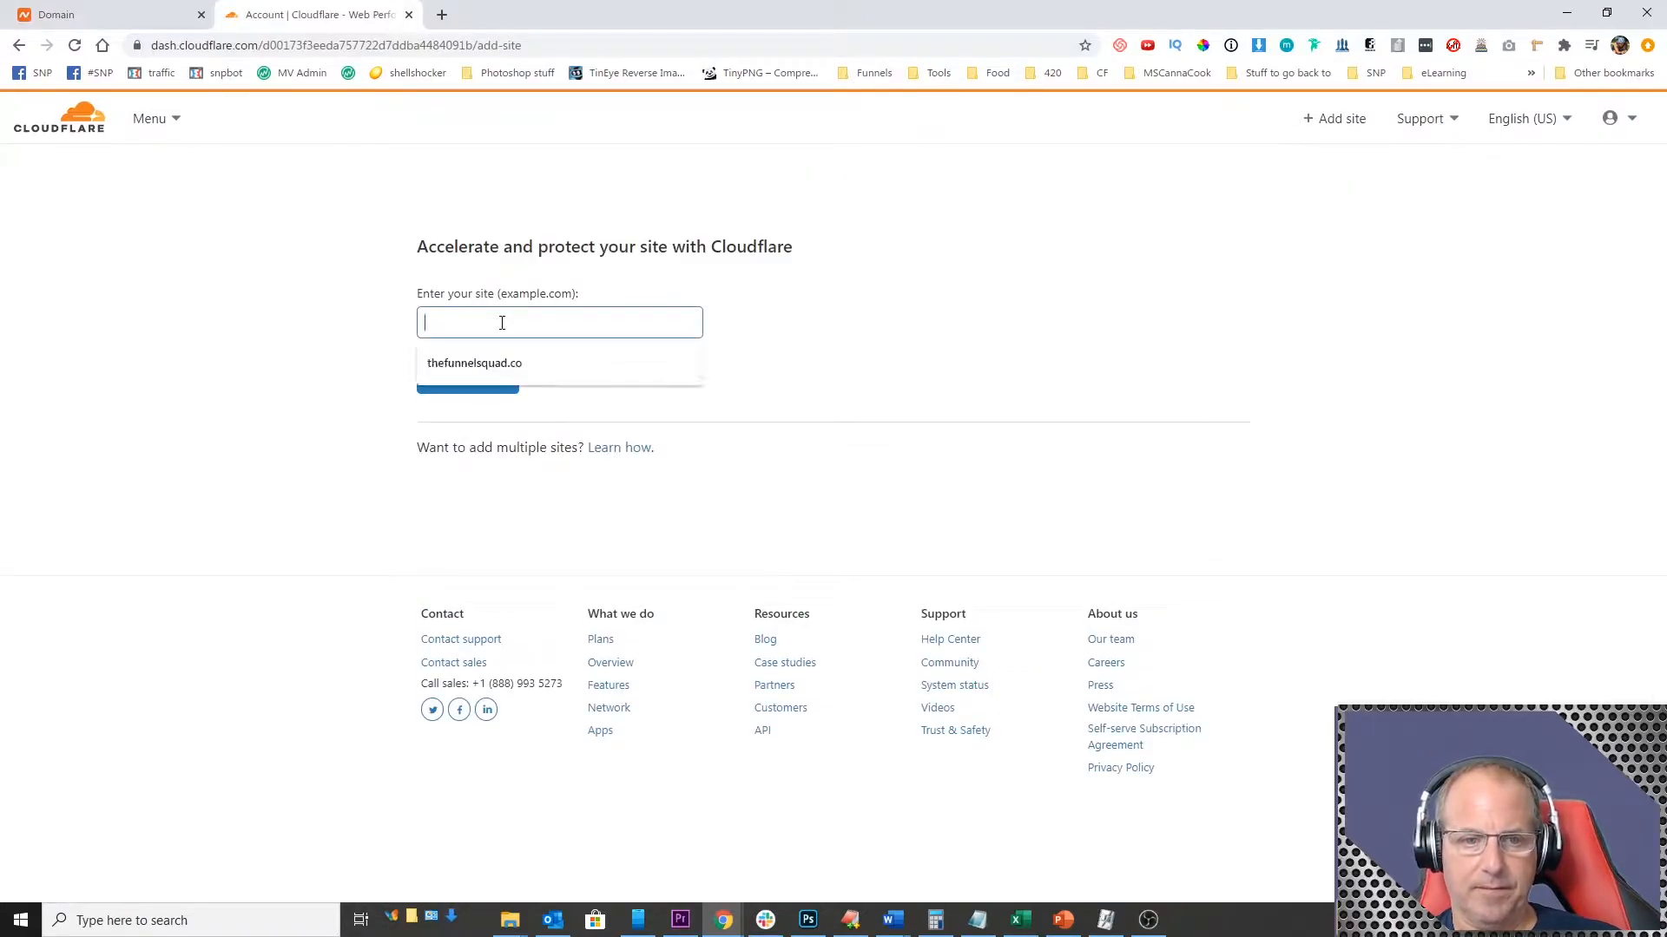
{"action": "type", "text": "myfunnelgroove.com"}
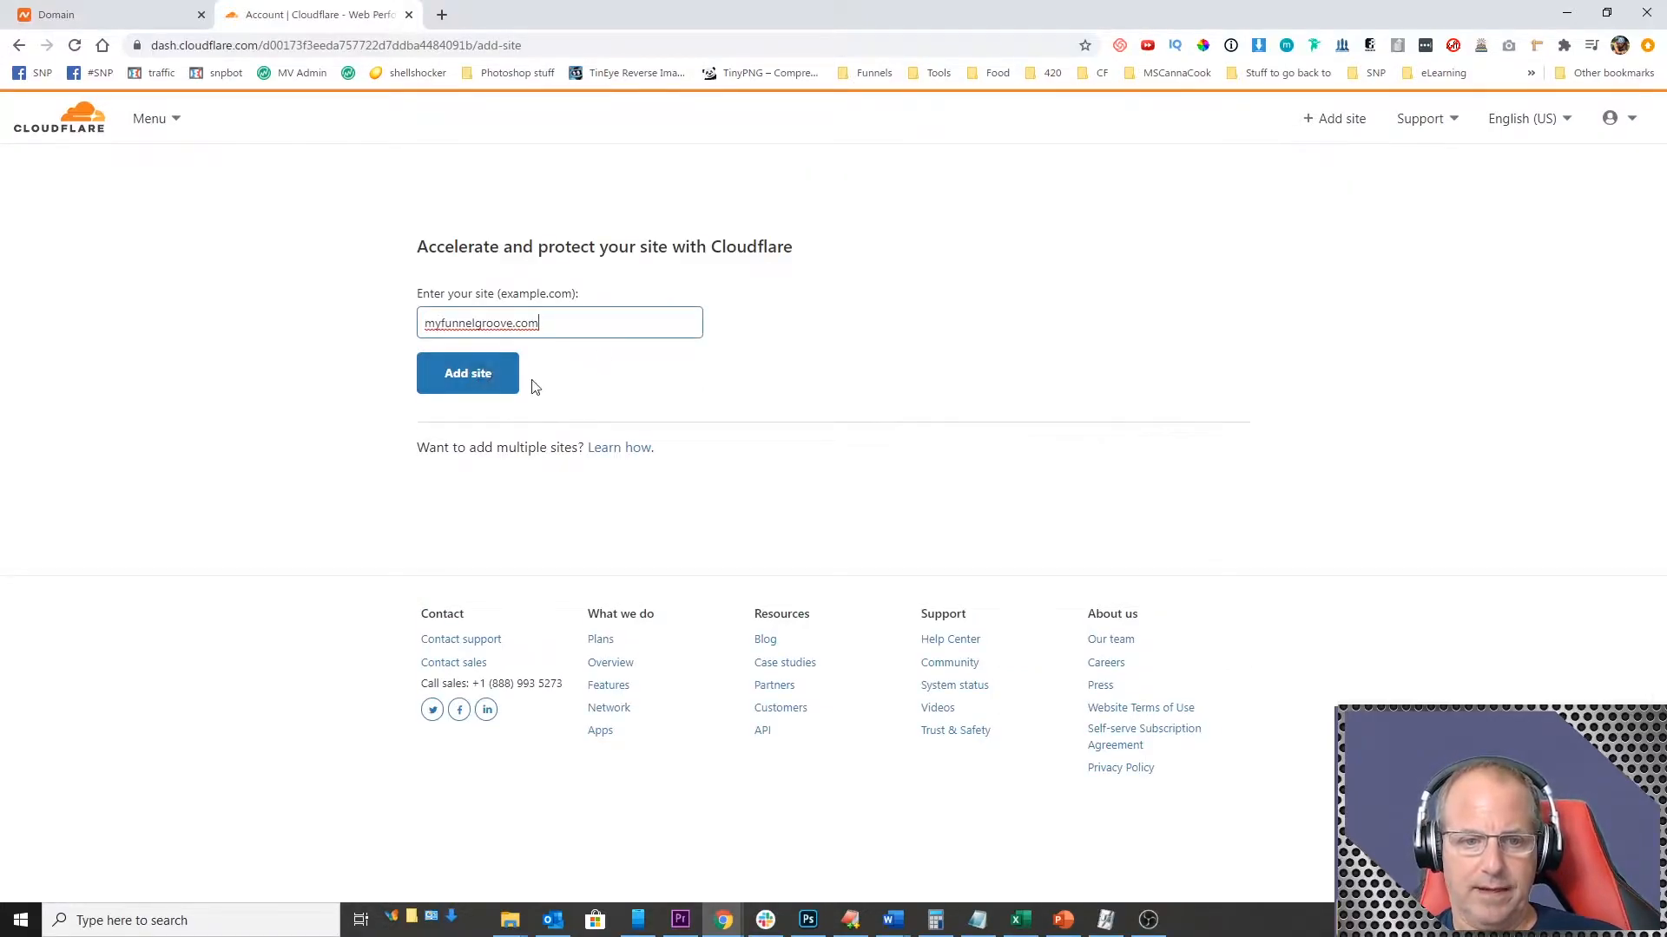
{"action": "left_click", "coordinate": [489, 373]}
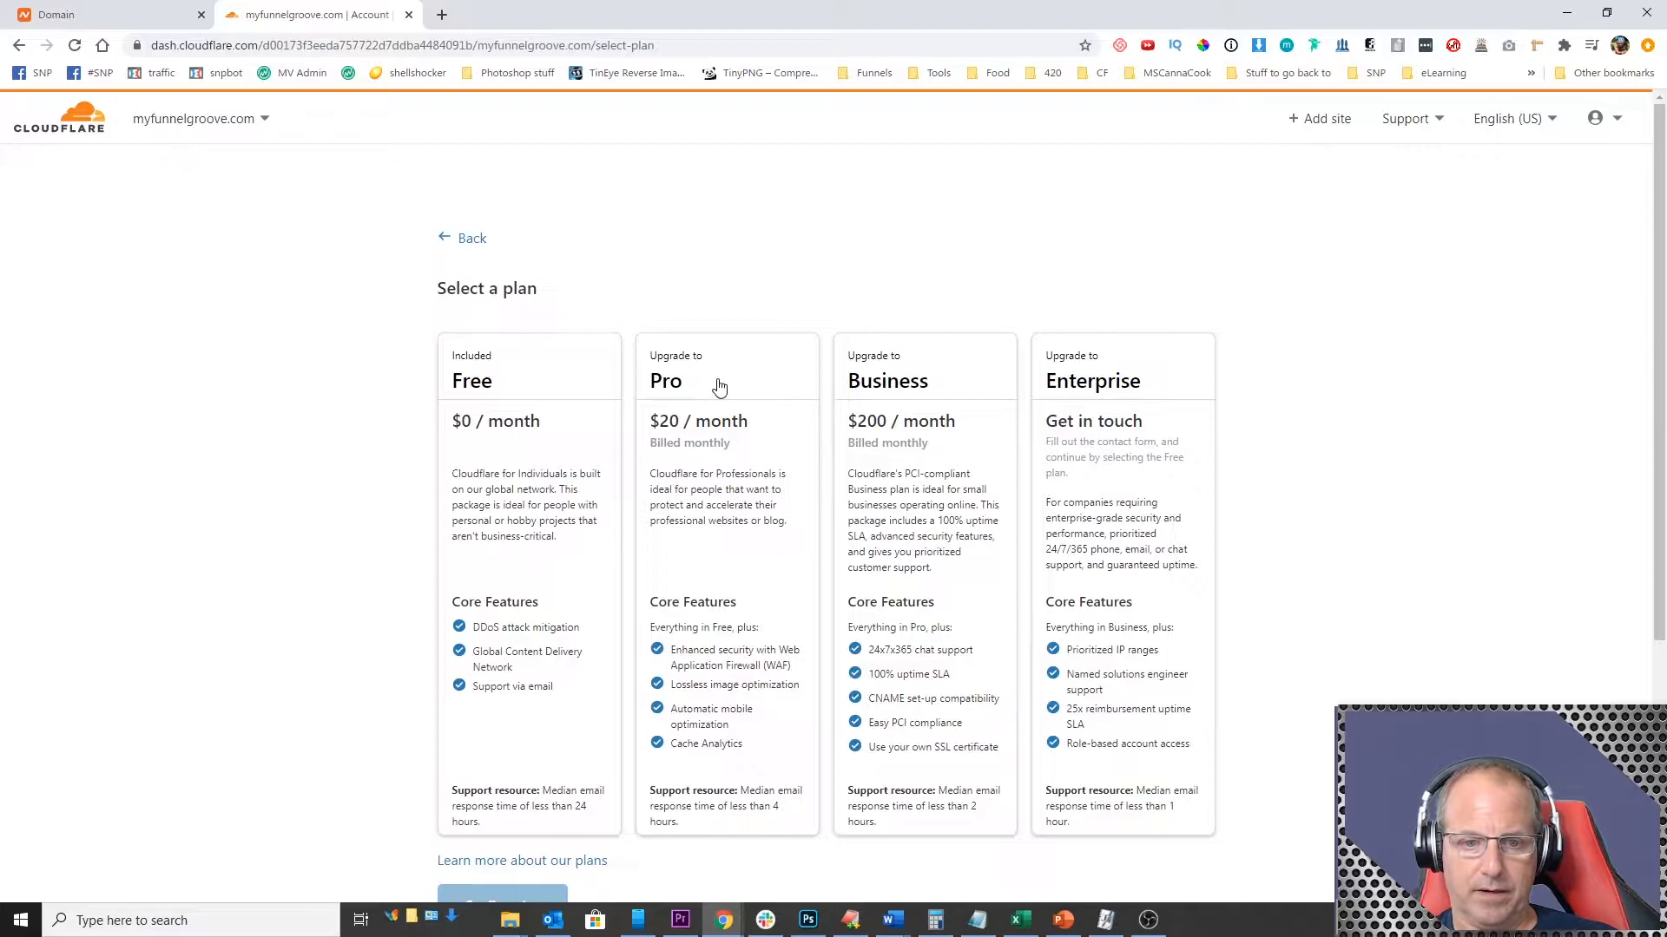
Step: Select the Free $0 / month plan for the site and confirm it
{"action": "left_click", "coordinate": [493, 413]}
{"action": "scroll", "coordinate": [499, 412], "scroll_direction": "down", "scroll_amount": 4}
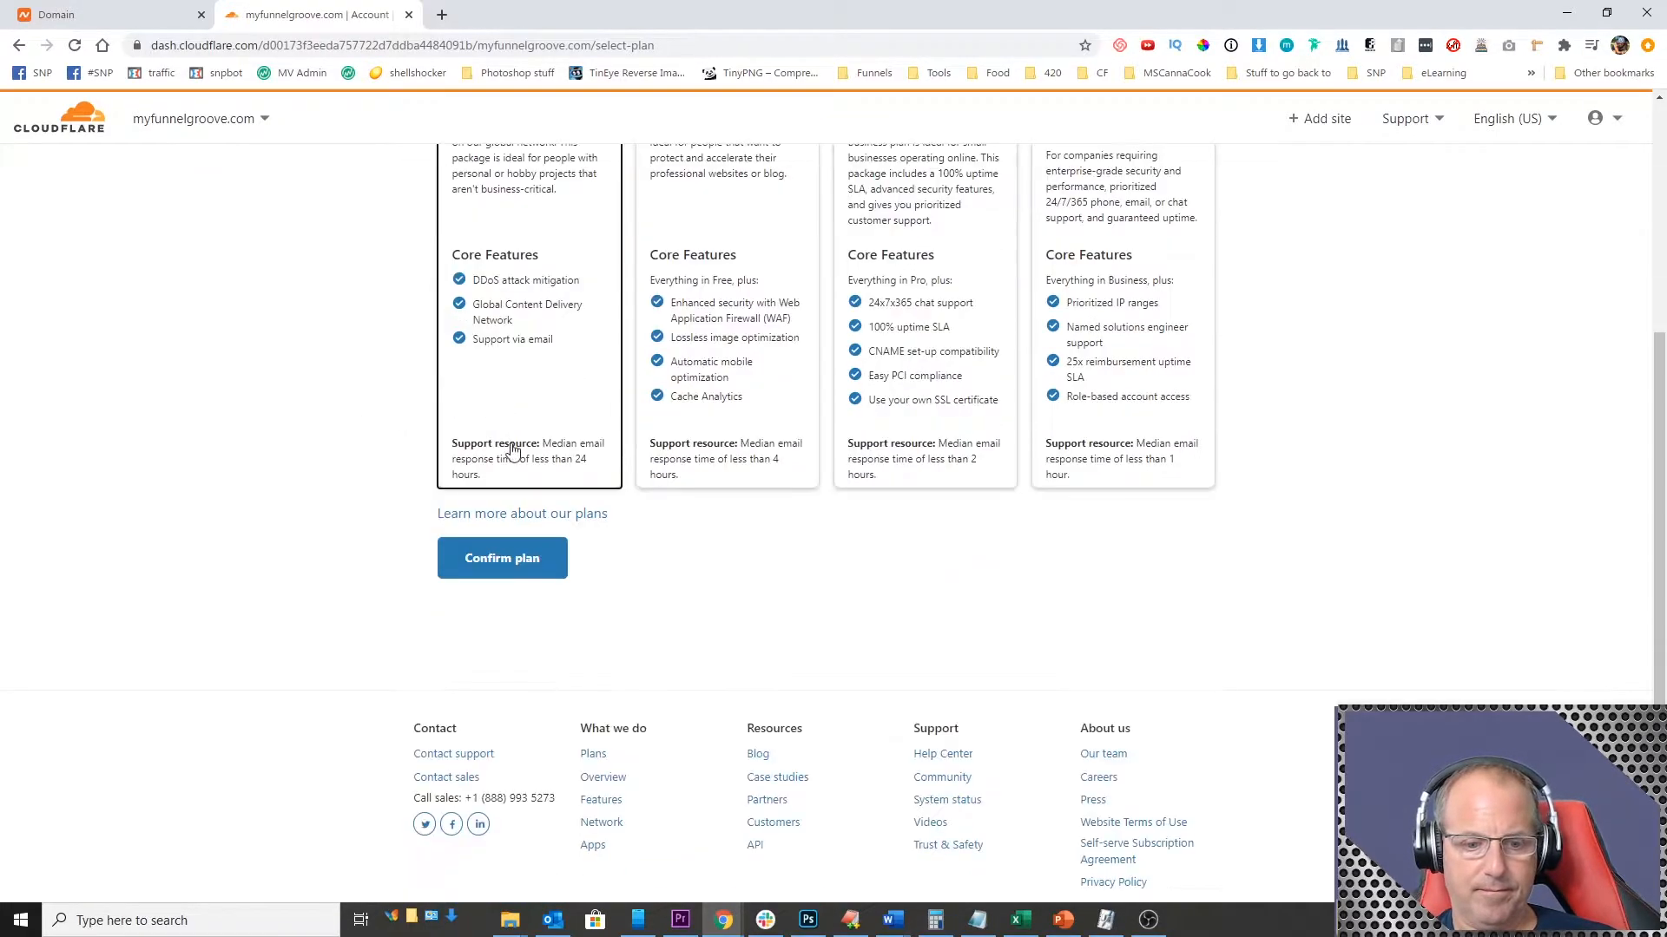
{"action": "left_click", "coordinate": [504, 566]}
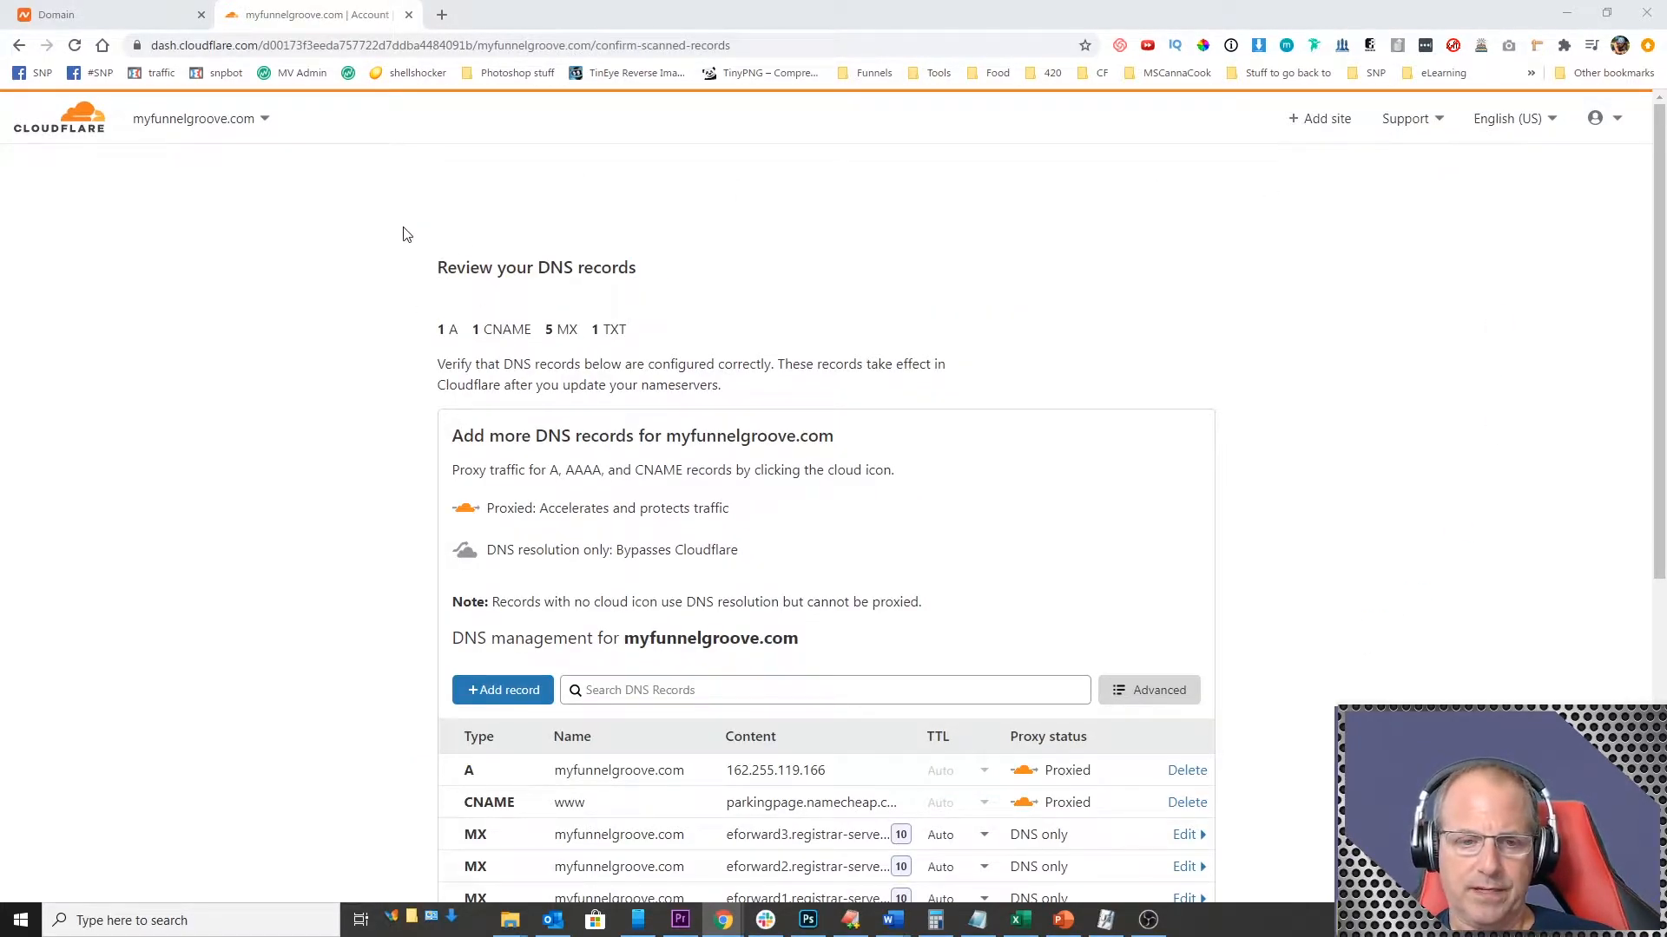
Step: Review the scanned DNS records and delete the A record and the www CNAME record
{"action": "scroll", "coordinate": [955, 612], "scroll_direction": "down", "scroll_amount": 6}
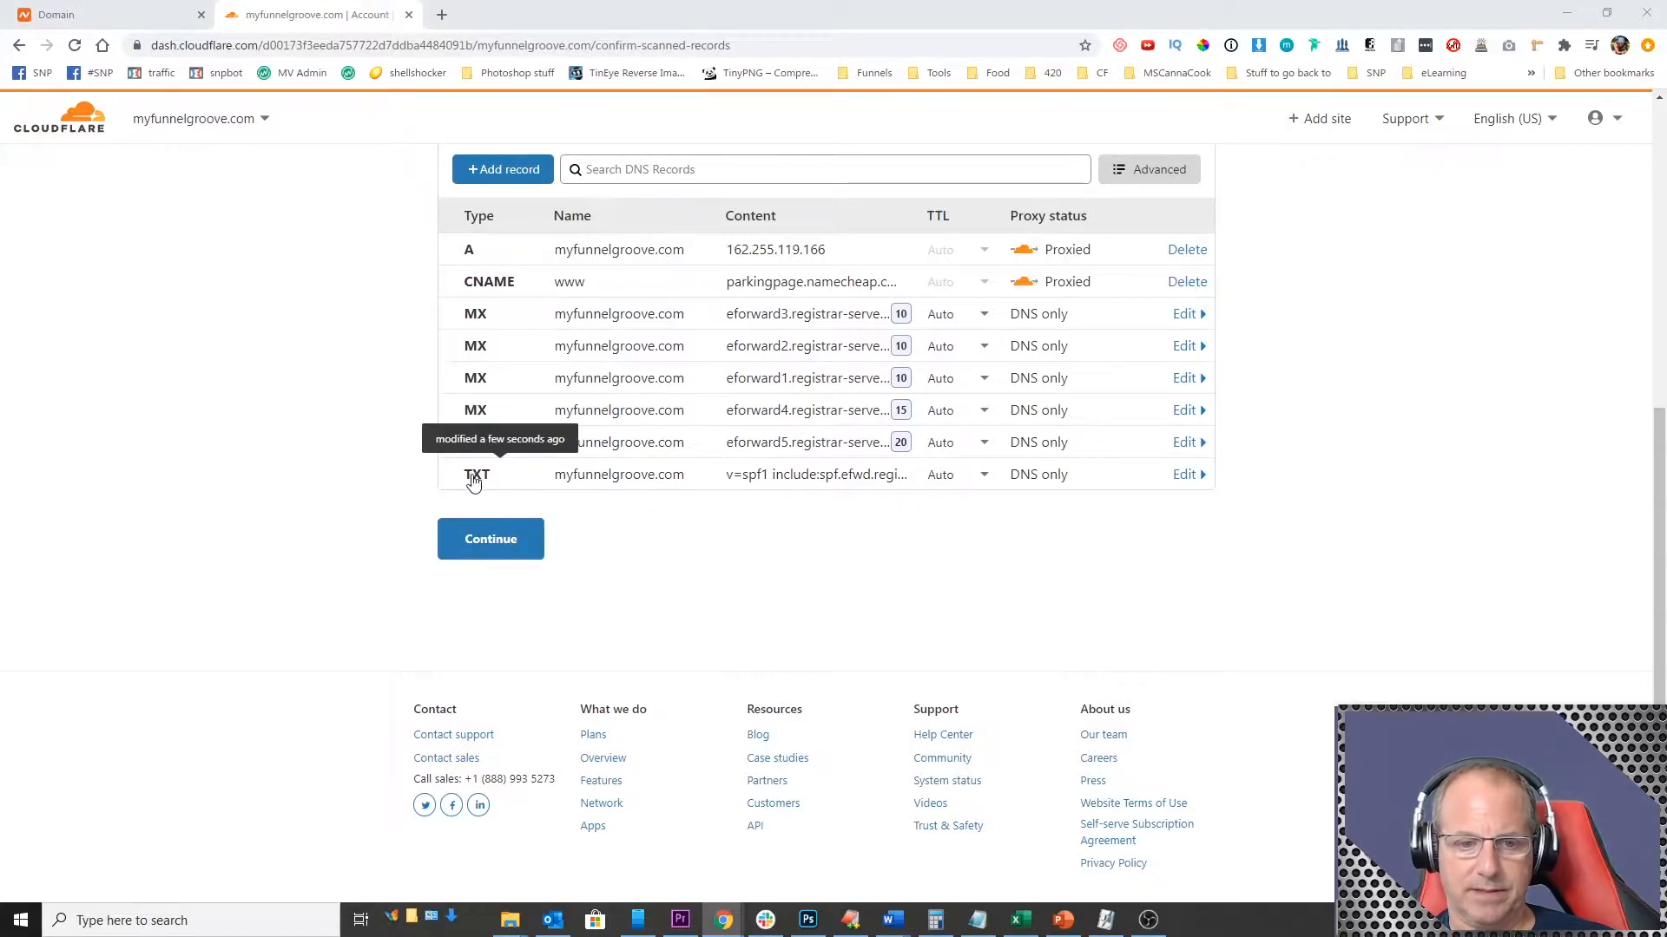
{"action": "scroll", "coordinate": [1164, 569], "scroll_direction": "up", "scroll_amount": 2}
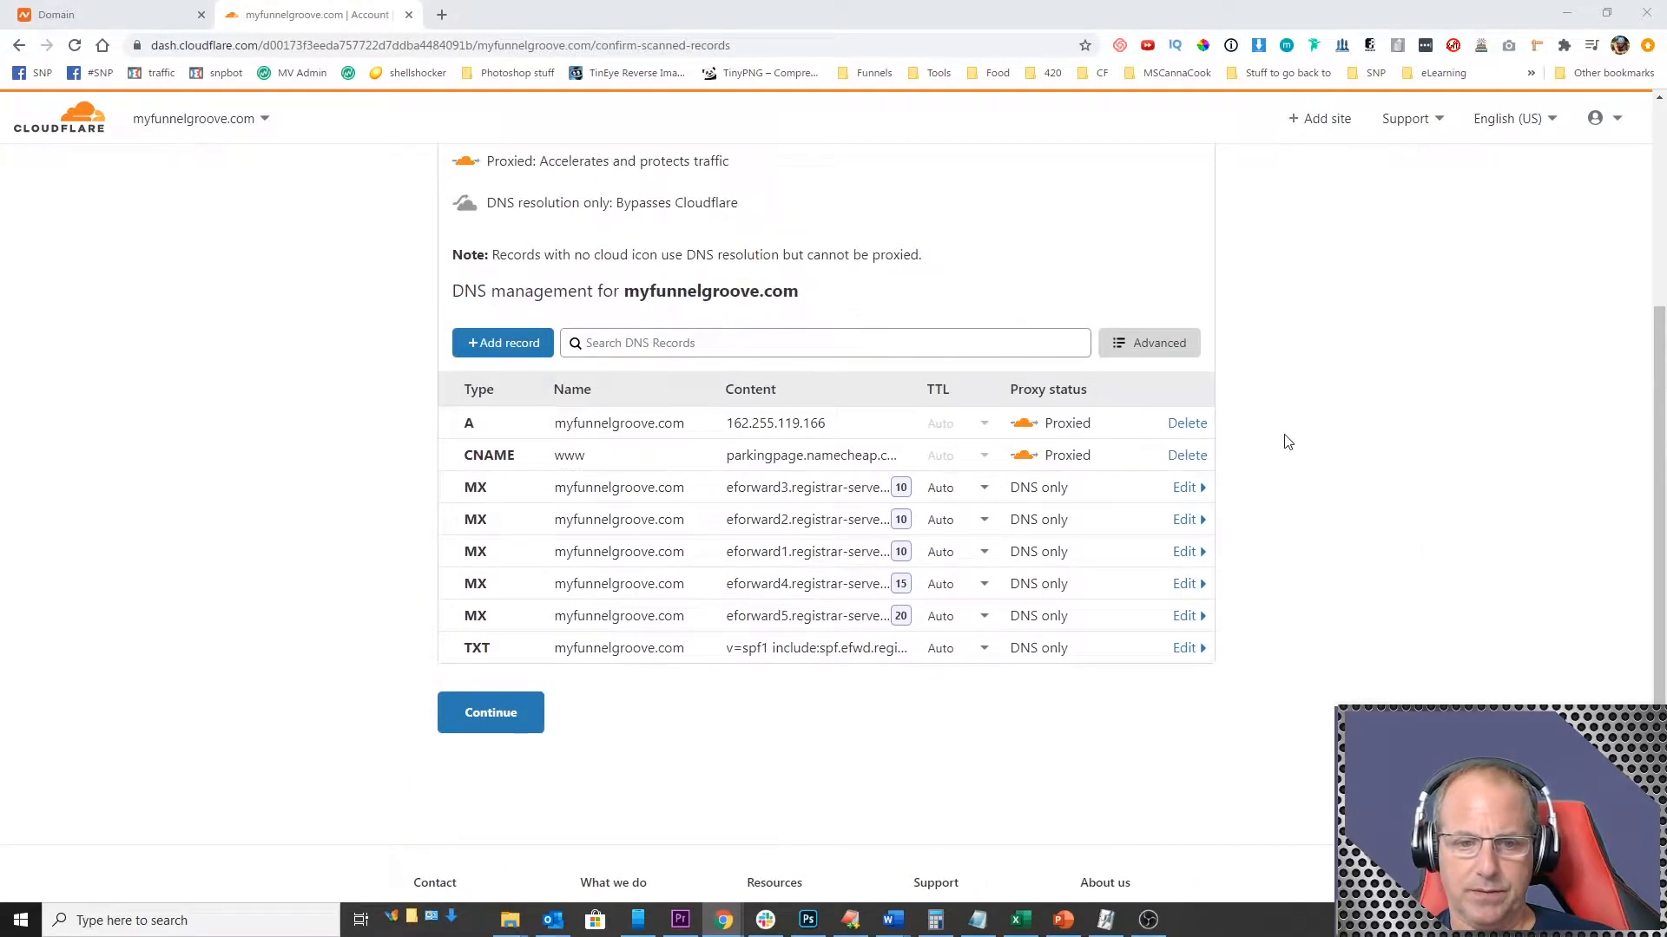
{"action": "left_click", "coordinate": [1186, 424]}
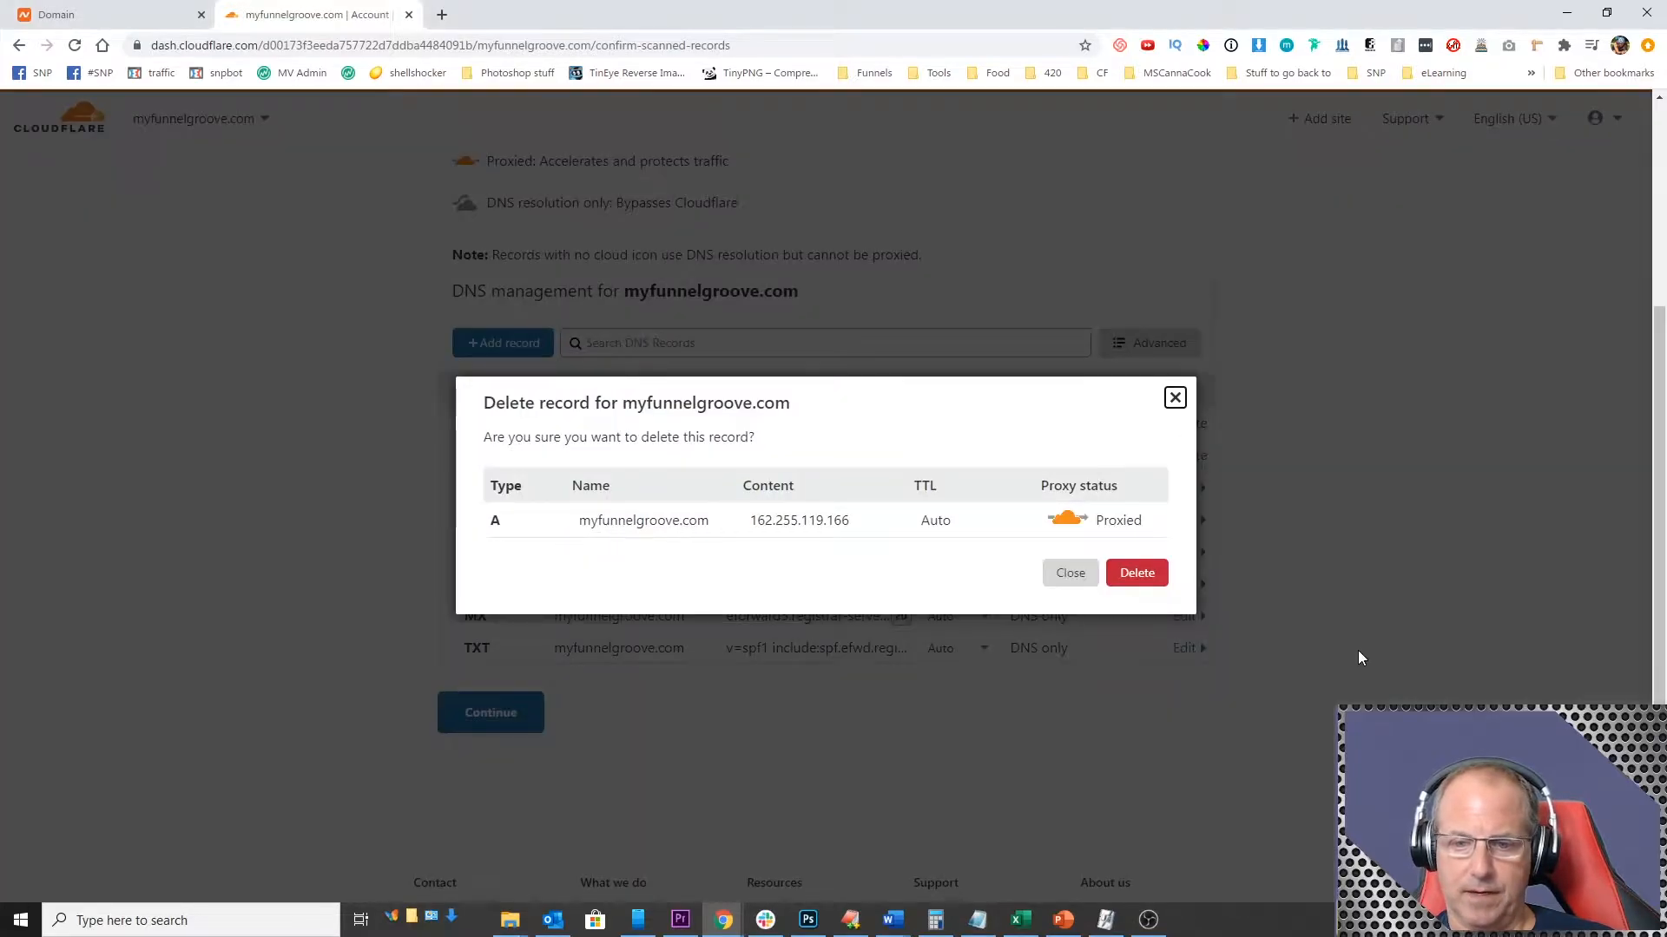
{"action": "left_click", "coordinate": [1137, 572]}
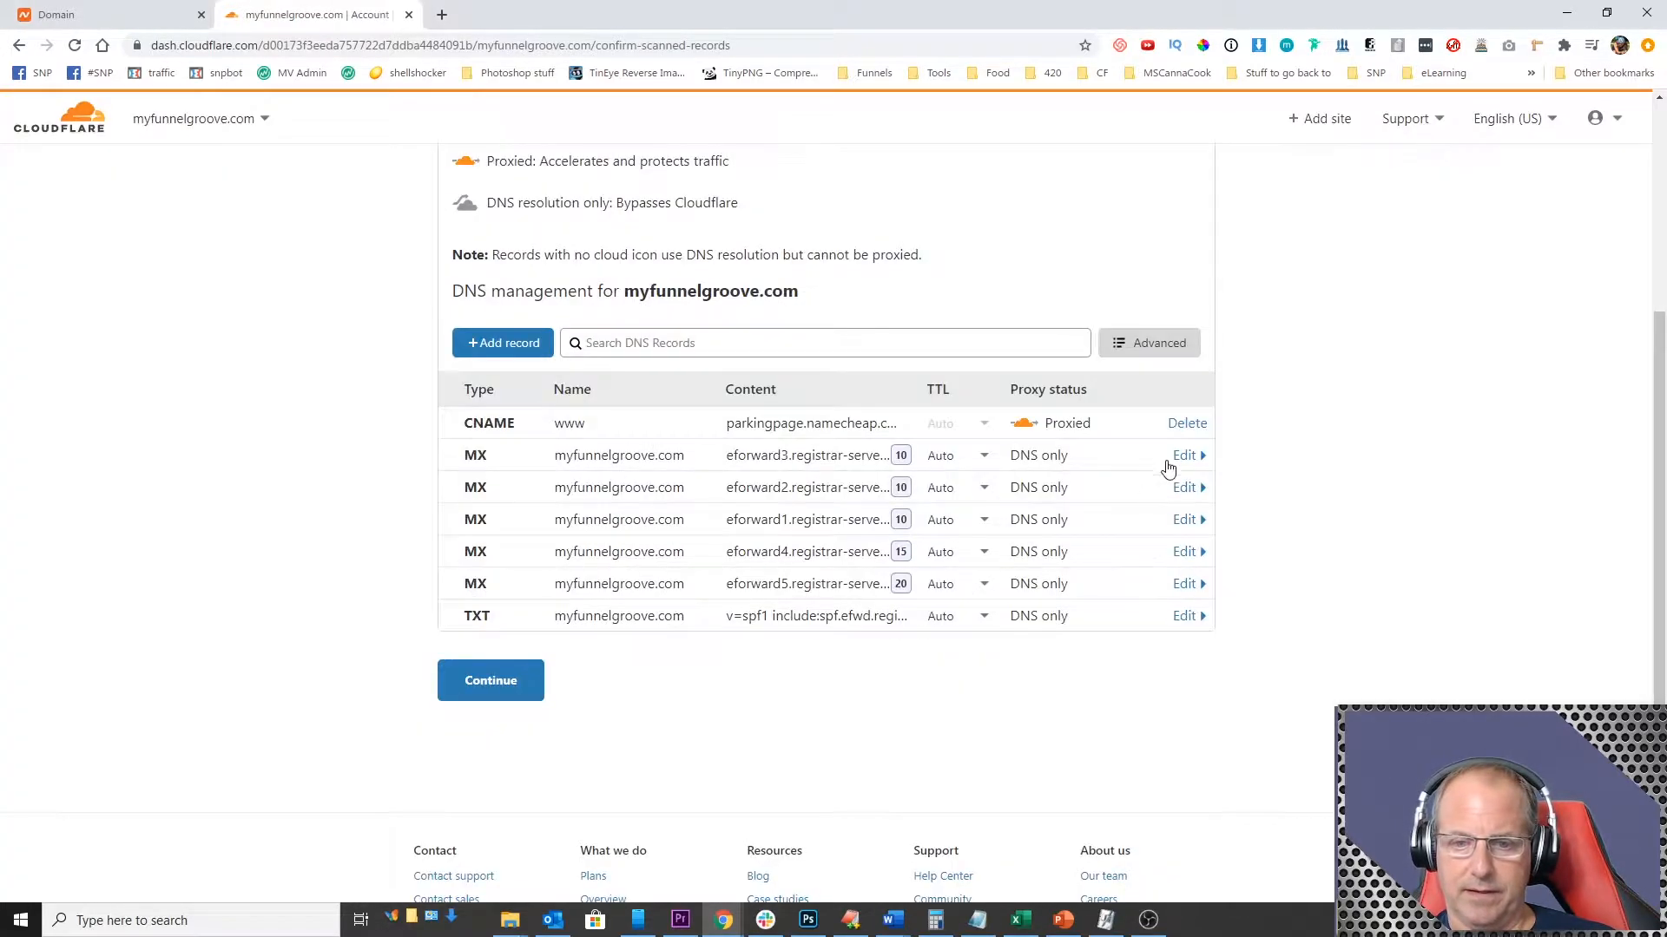
{"action": "left_click", "coordinate": [1186, 424]}
{"action": "left_click", "coordinate": [1137, 571]}
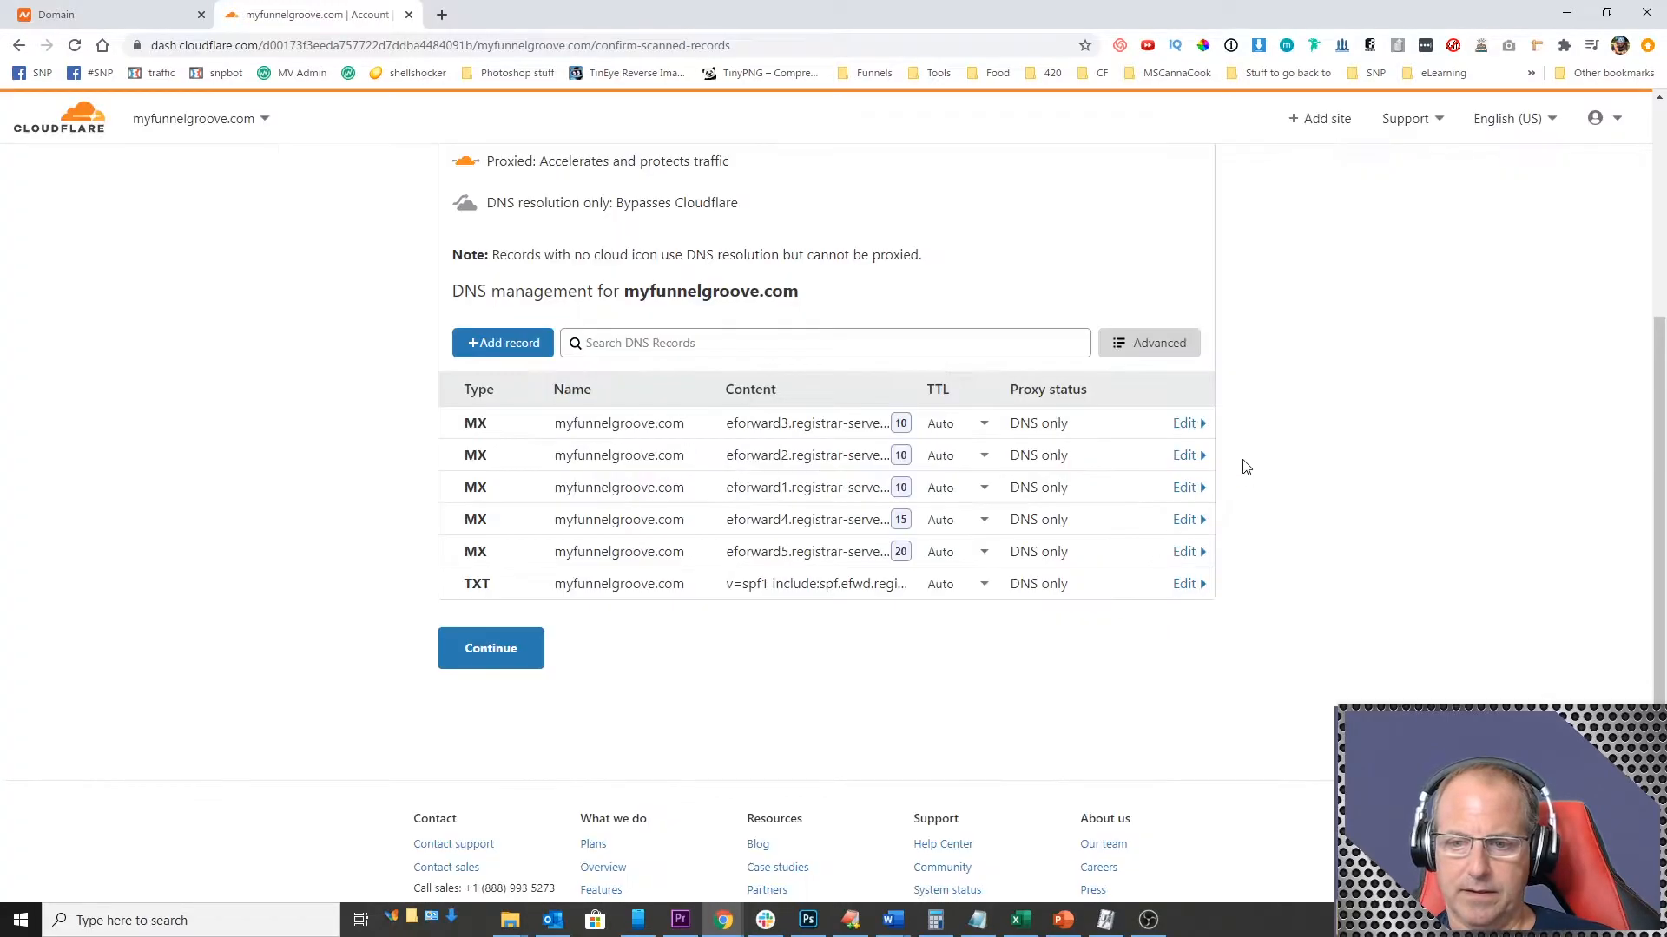
Step: Delete the MX records pointing to the eforward3, eforward2 and eforward1 mail servers
{"action": "left_click", "coordinate": [1182, 424]}
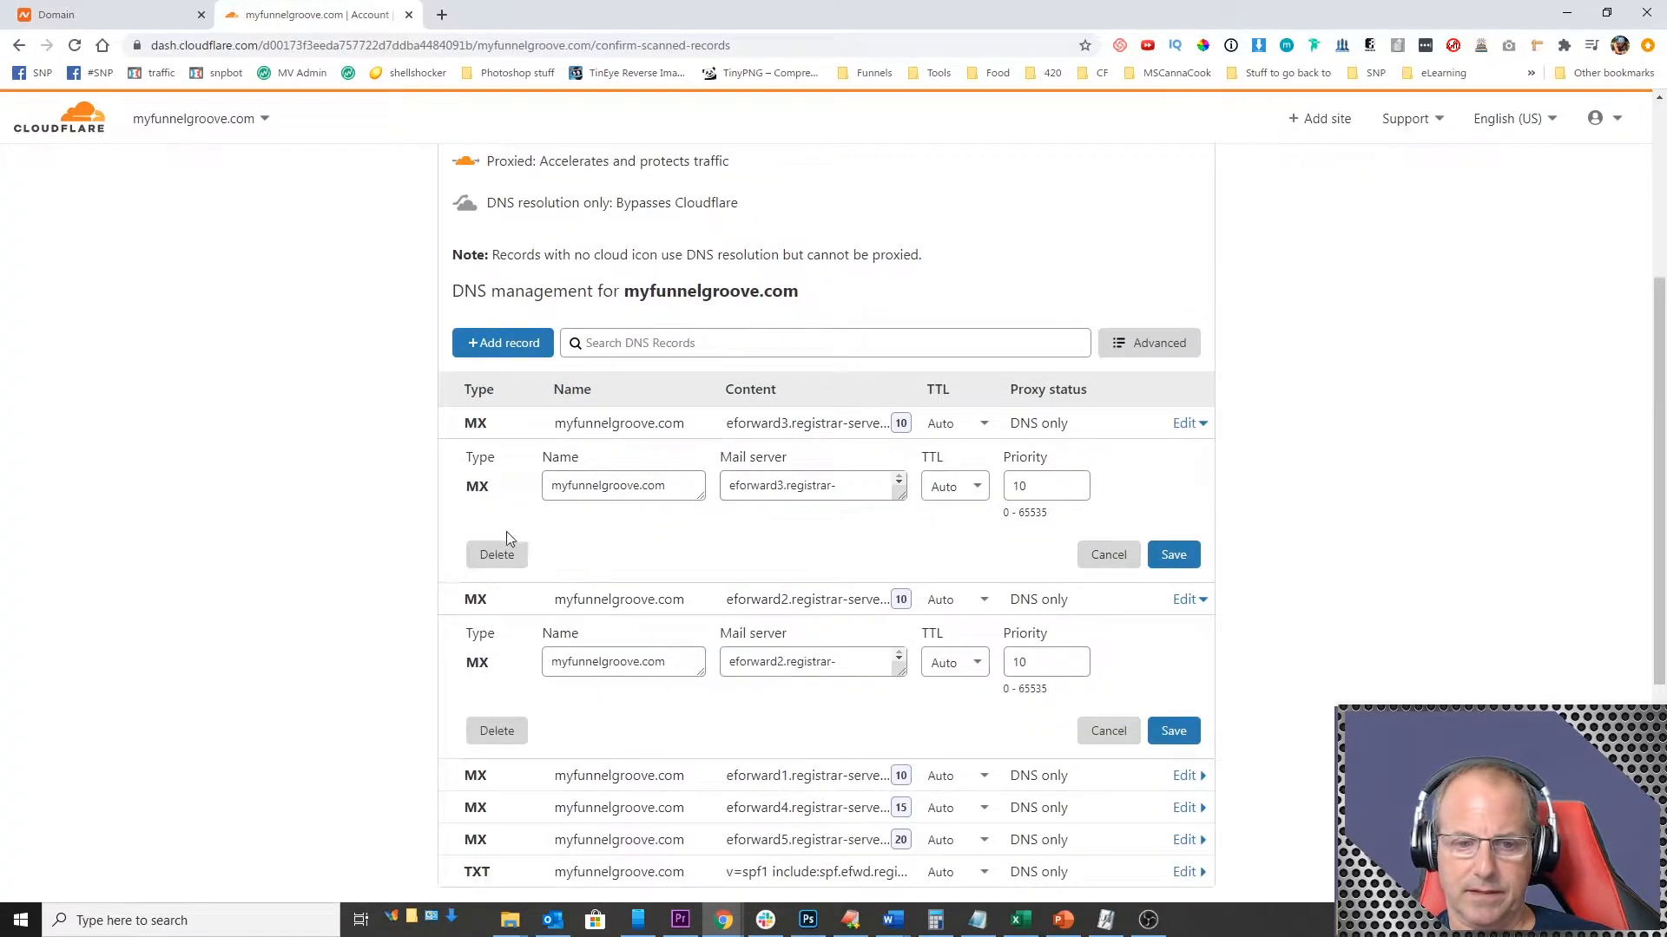
{"action": "left_click", "coordinate": [498, 555]}
{"action": "left_click", "coordinate": [1137, 586]}
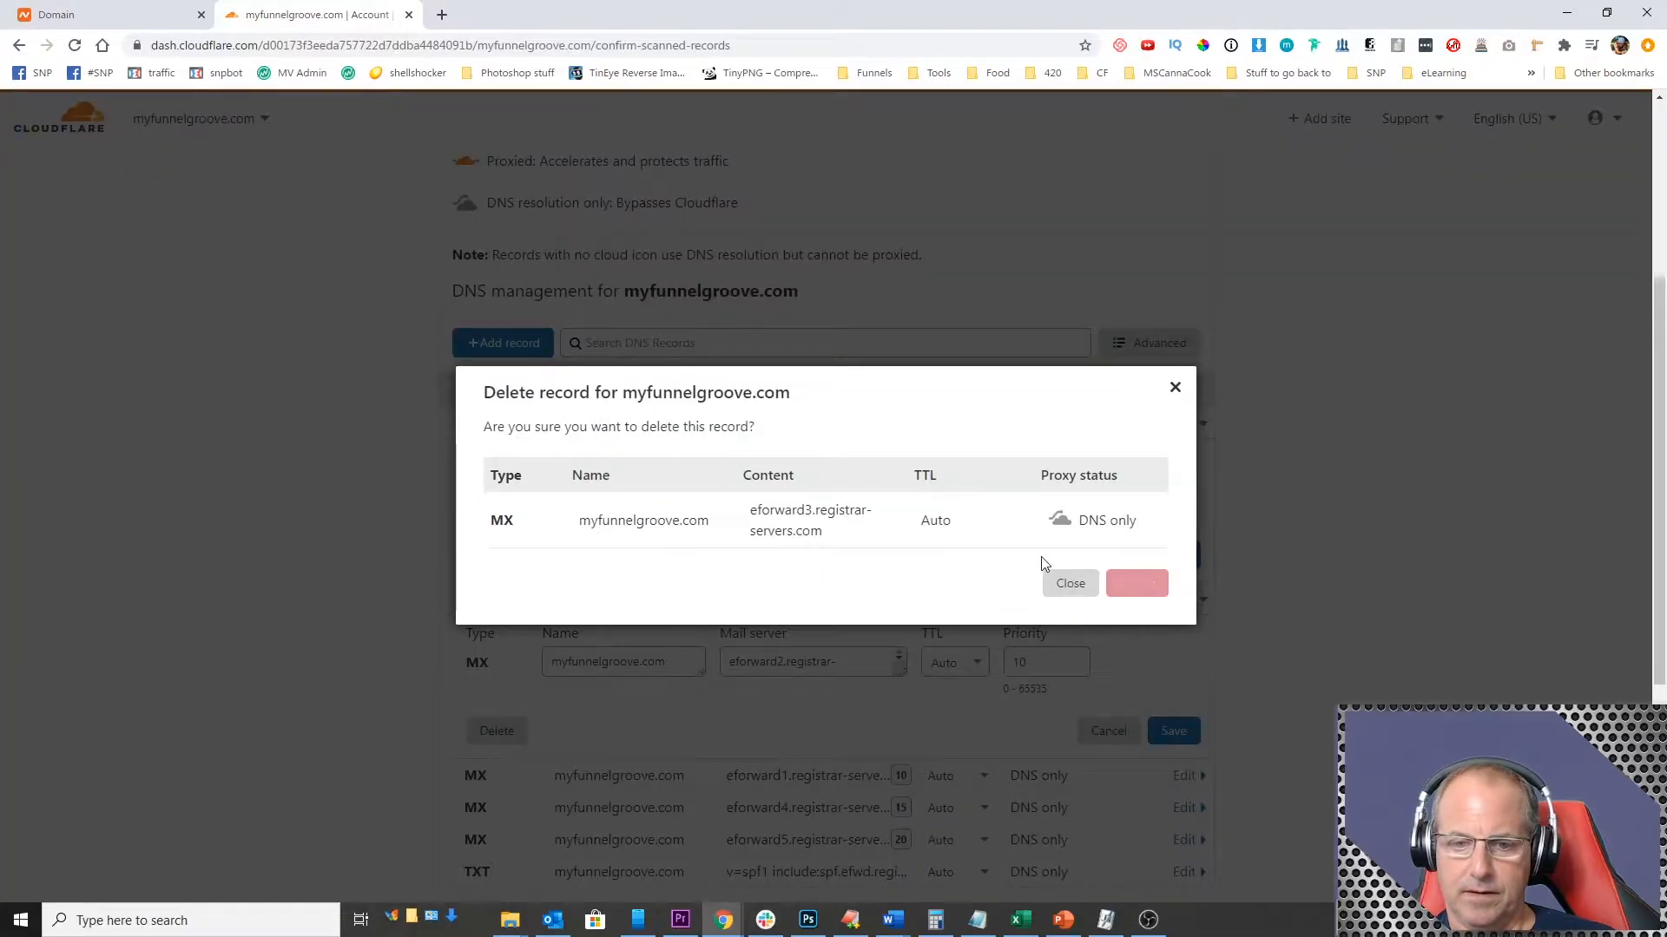
{"action": "left_click", "coordinate": [498, 556]}
{"action": "left_click", "coordinate": [1129, 583]}
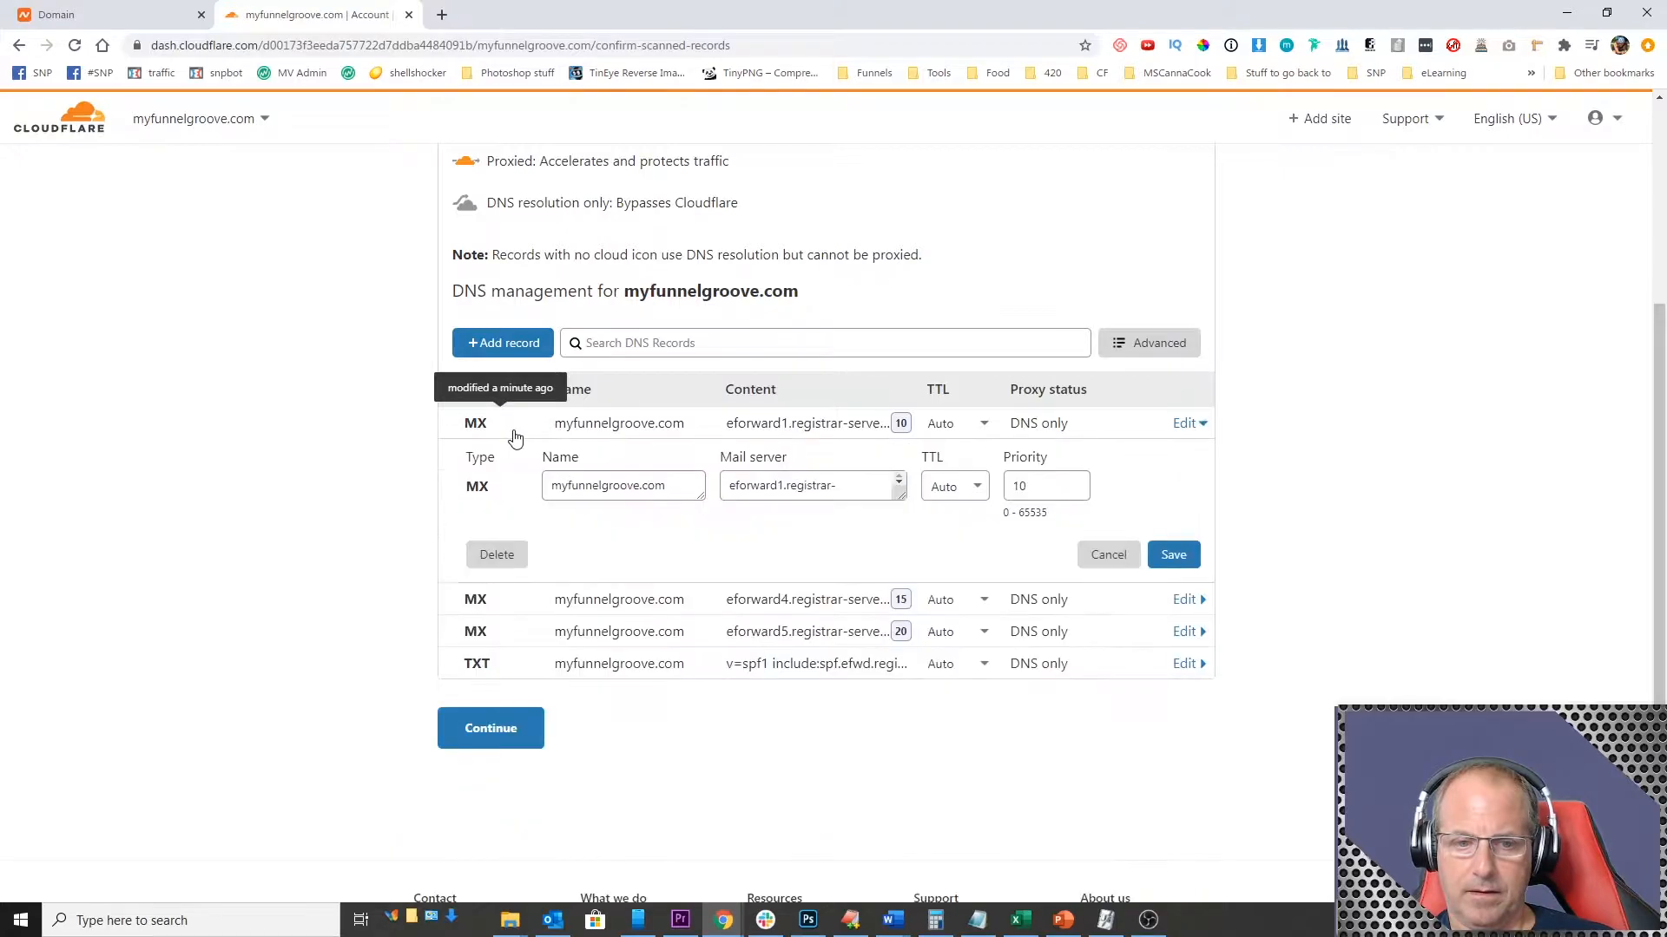
{"action": "left_click", "coordinate": [511, 547]}
{"action": "left_click", "coordinate": [1135, 583]}
Step: Delete the remaining MX records for eforward4 and eforward5, keep the TXT record, and continue to the nameserver instructions
{"action": "left_click", "coordinate": [495, 436]}
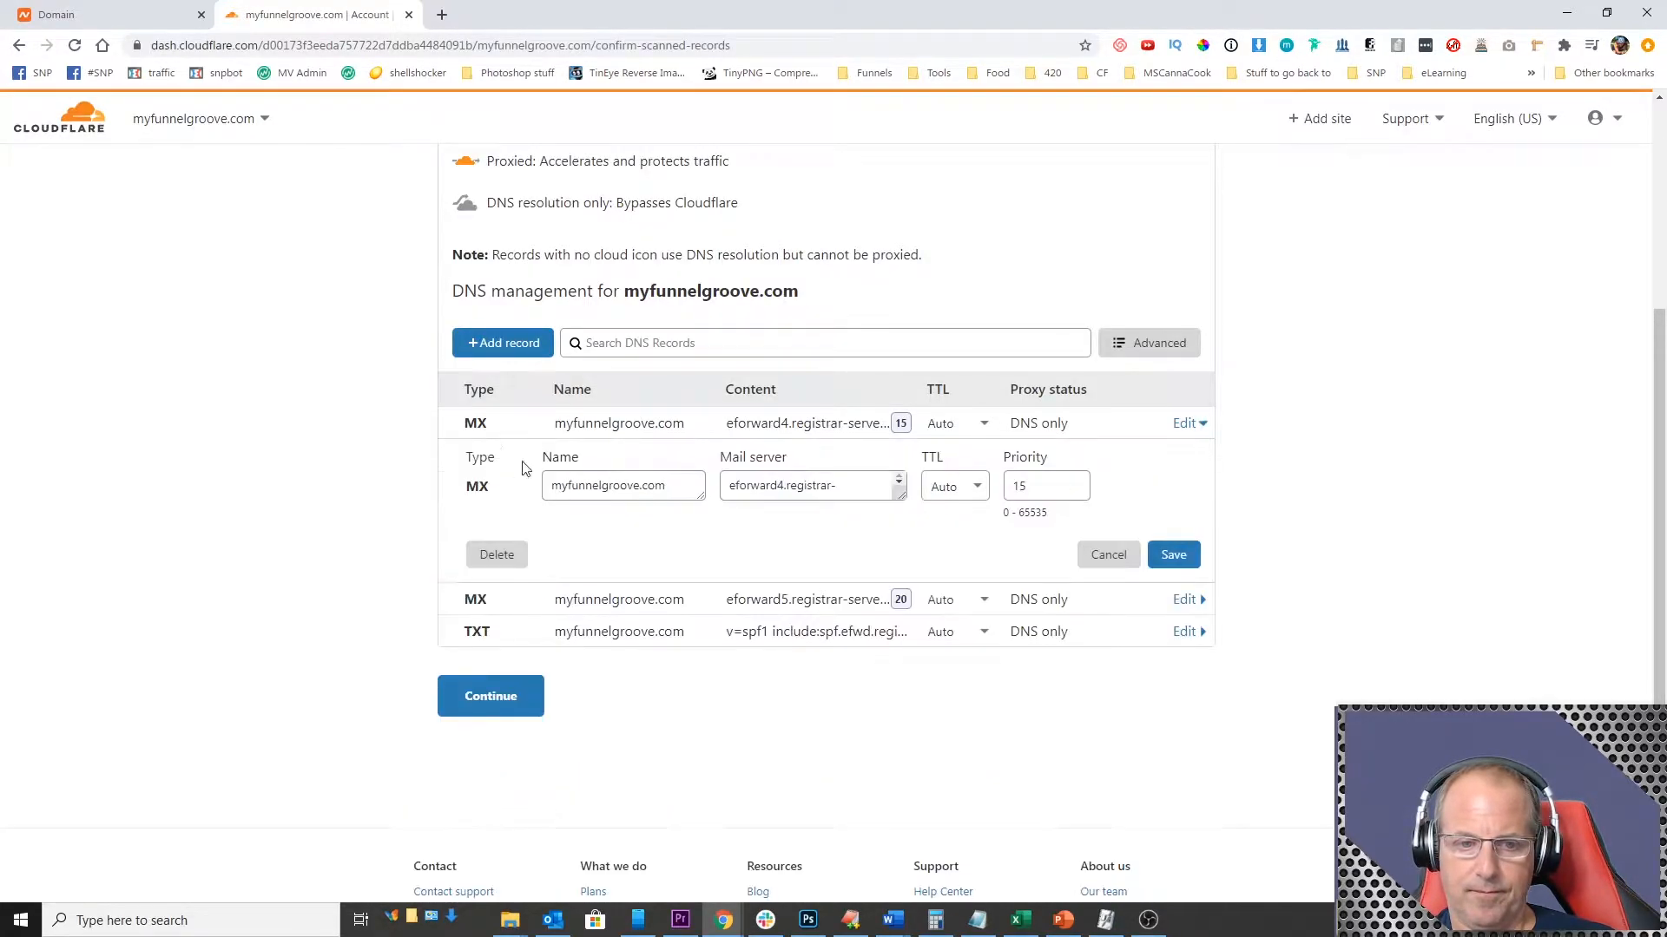
{"action": "left_click", "coordinate": [1173, 554]}
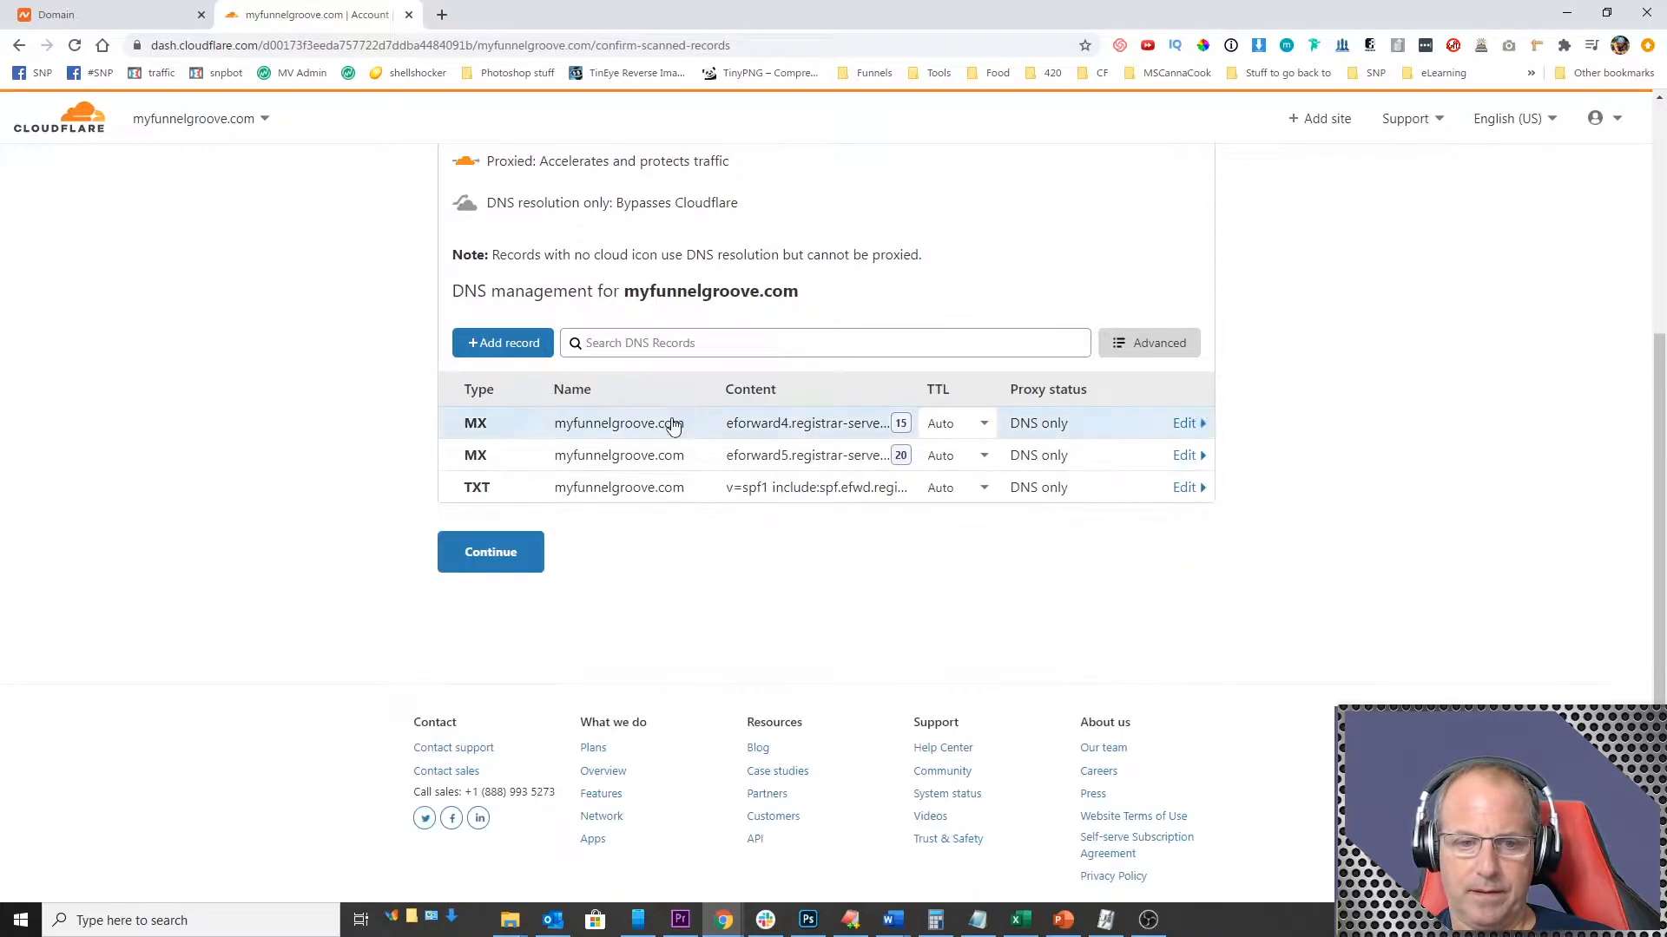
{"action": "left_click", "coordinate": [507, 427]}
{"action": "left_click", "coordinate": [502, 557]}
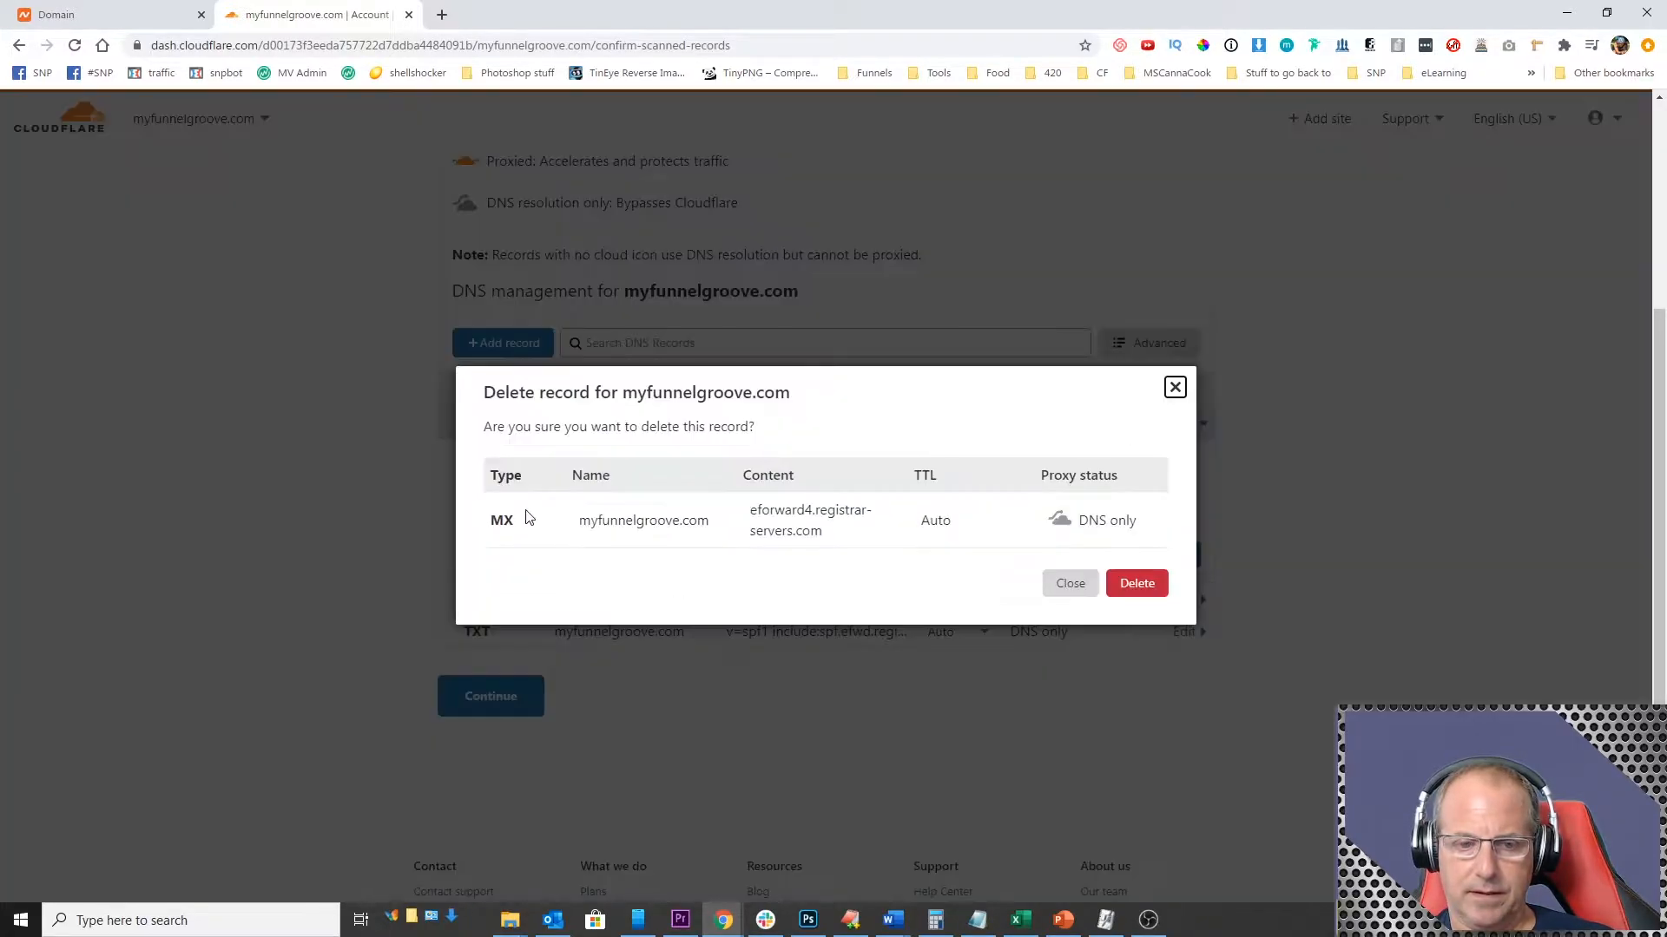
{"action": "left_click", "coordinate": [1124, 583]}
{"action": "left_click", "coordinate": [495, 436]}
{"action": "left_click", "coordinate": [508, 560]}
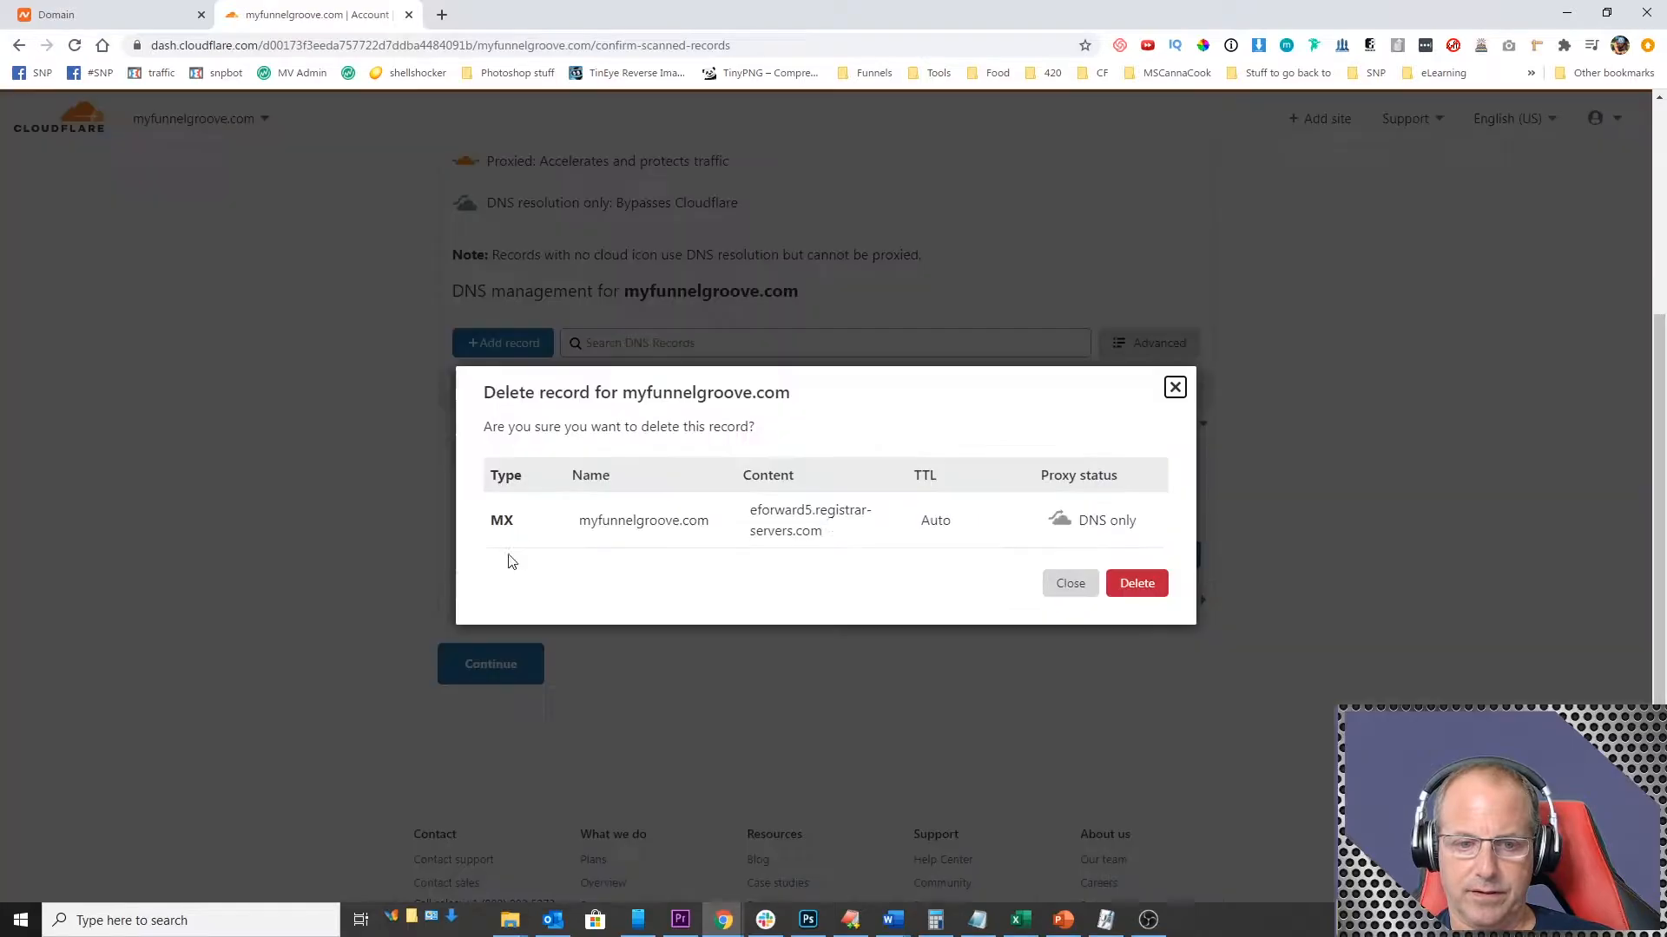
{"action": "left_click", "coordinate": [1144, 582]}
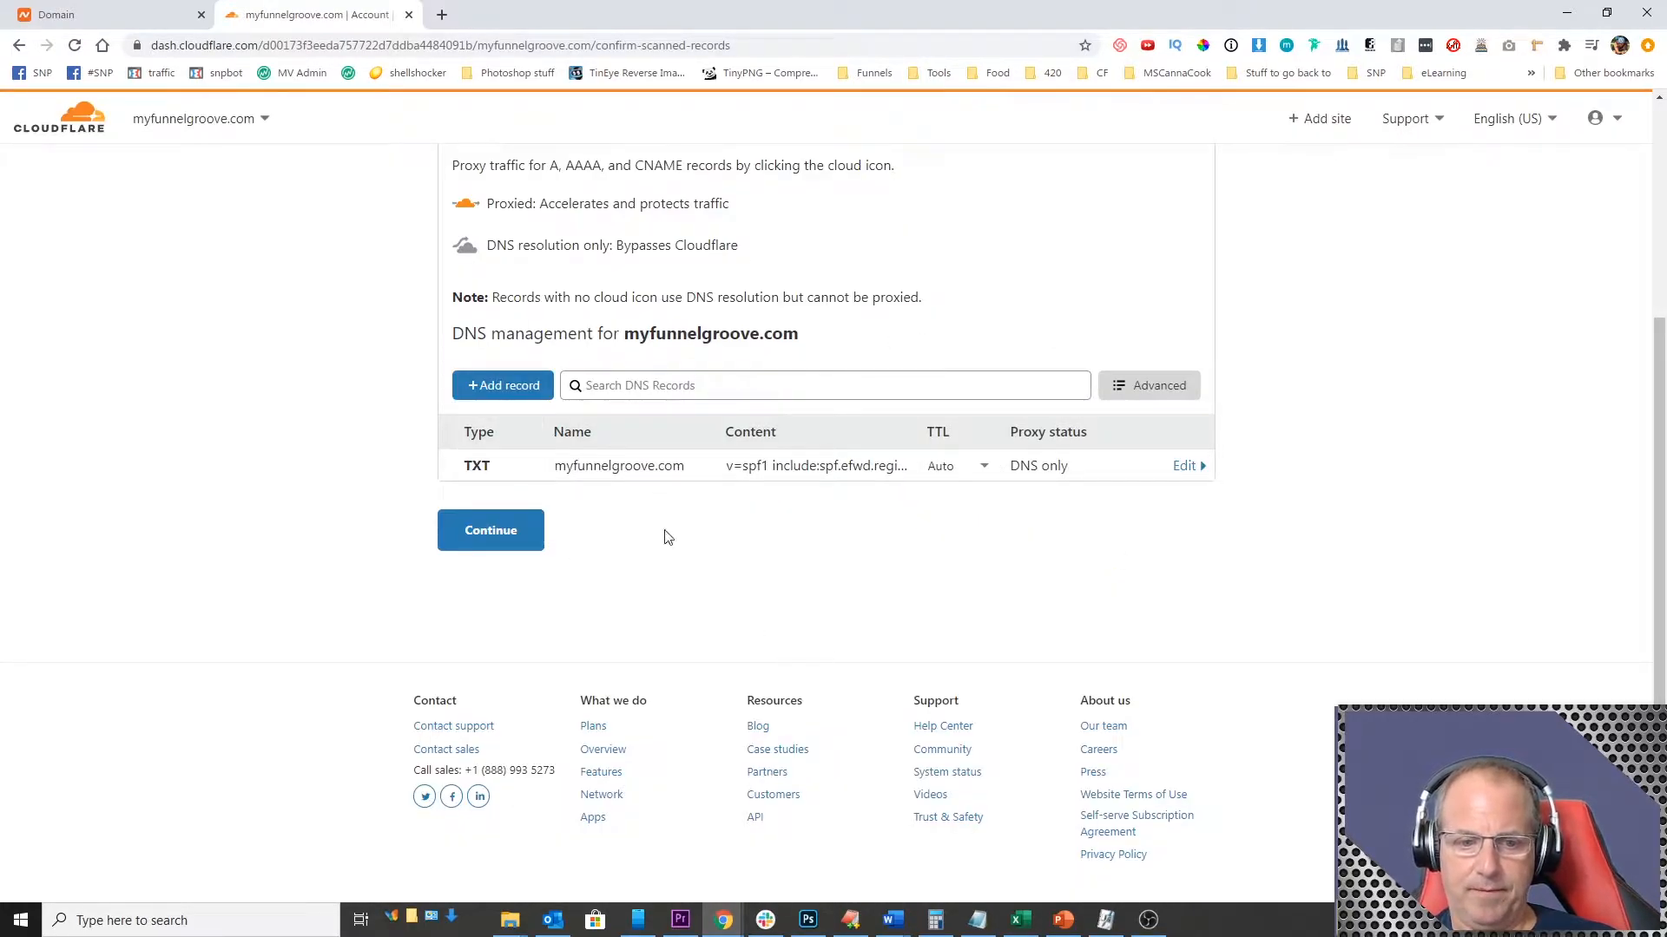
{"action": "left_click", "coordinate": [493, 534]}
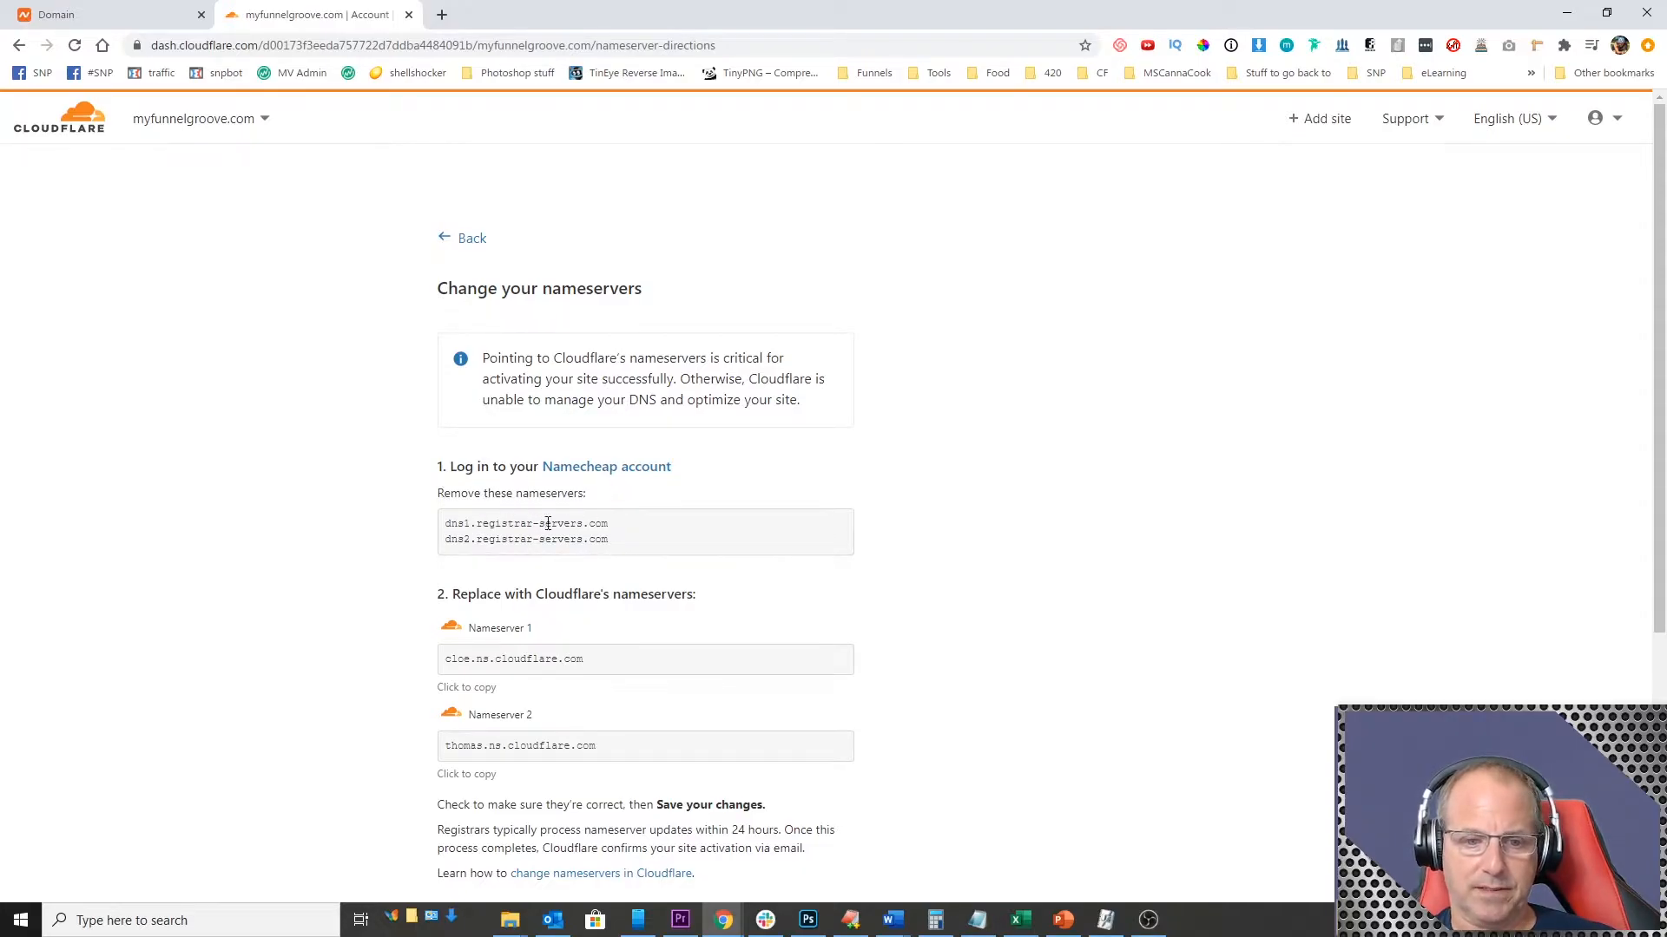
Step: Copy Cloudflare's first nameserver, switch the domain's nameservers in Namecheap to Custom DNS, and enter cloe.ns.cloudflare.com as Nameserver 1
{"action": "scroll", "coordinate": [610, 555], "scroll_direction": "down", "scroll_amount": 2}
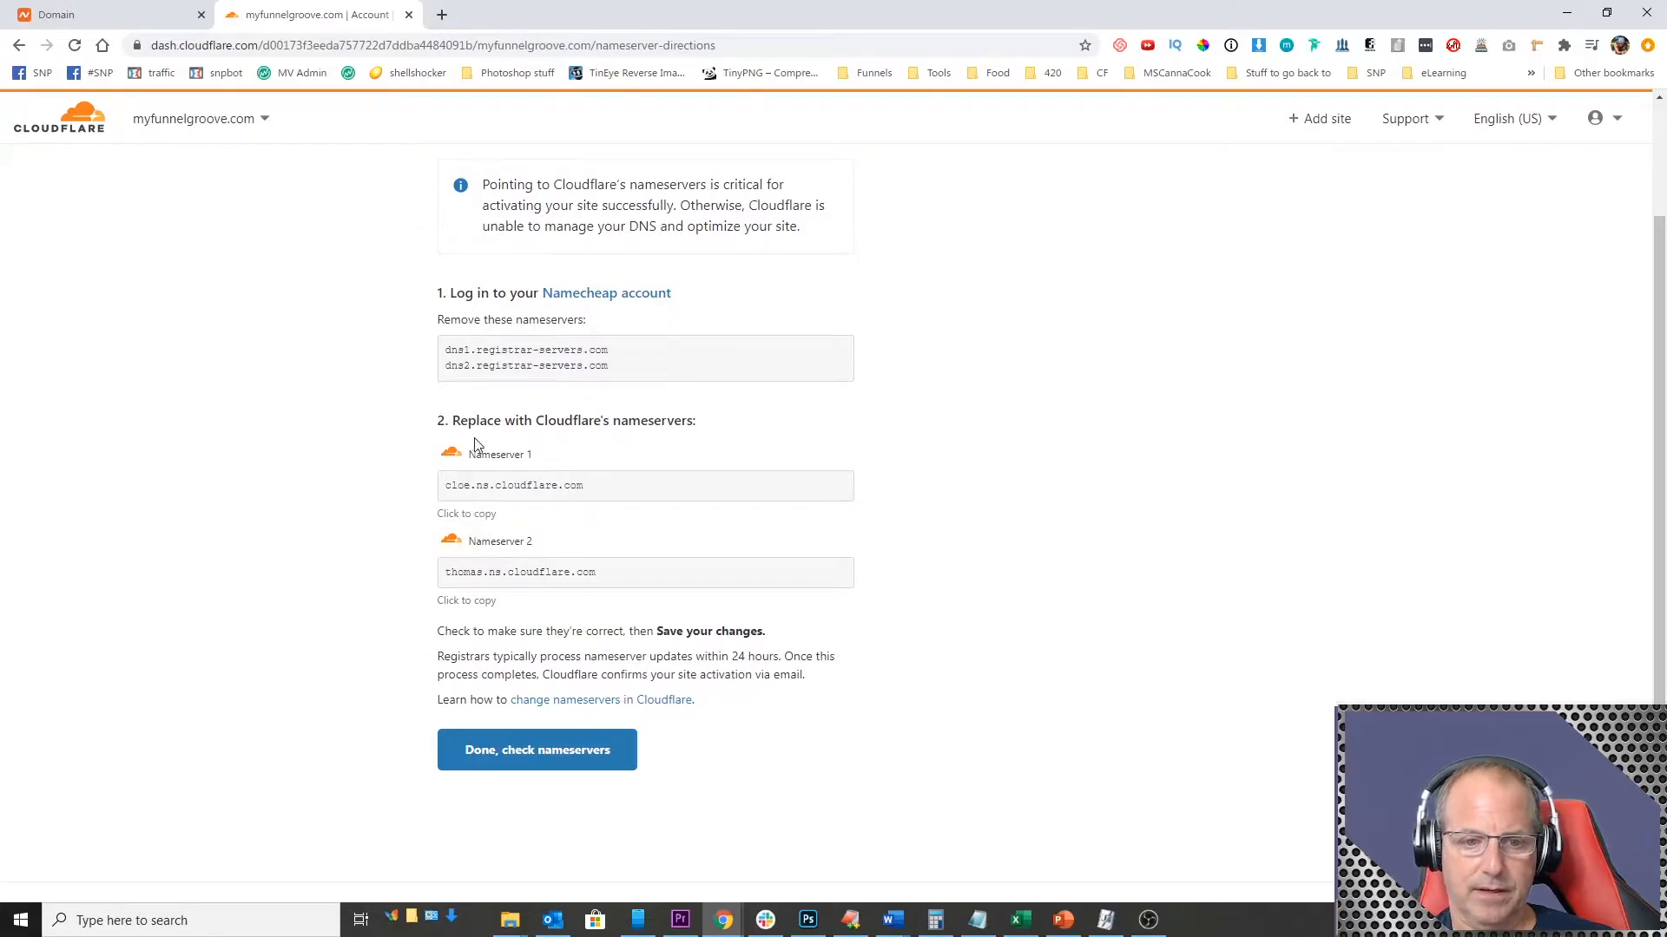
{"action": "left_click_drag", "start_coordinate": [445, 485], "coordinate": [585, 486]}
{"action": "key", "text": "ctrl+c"}
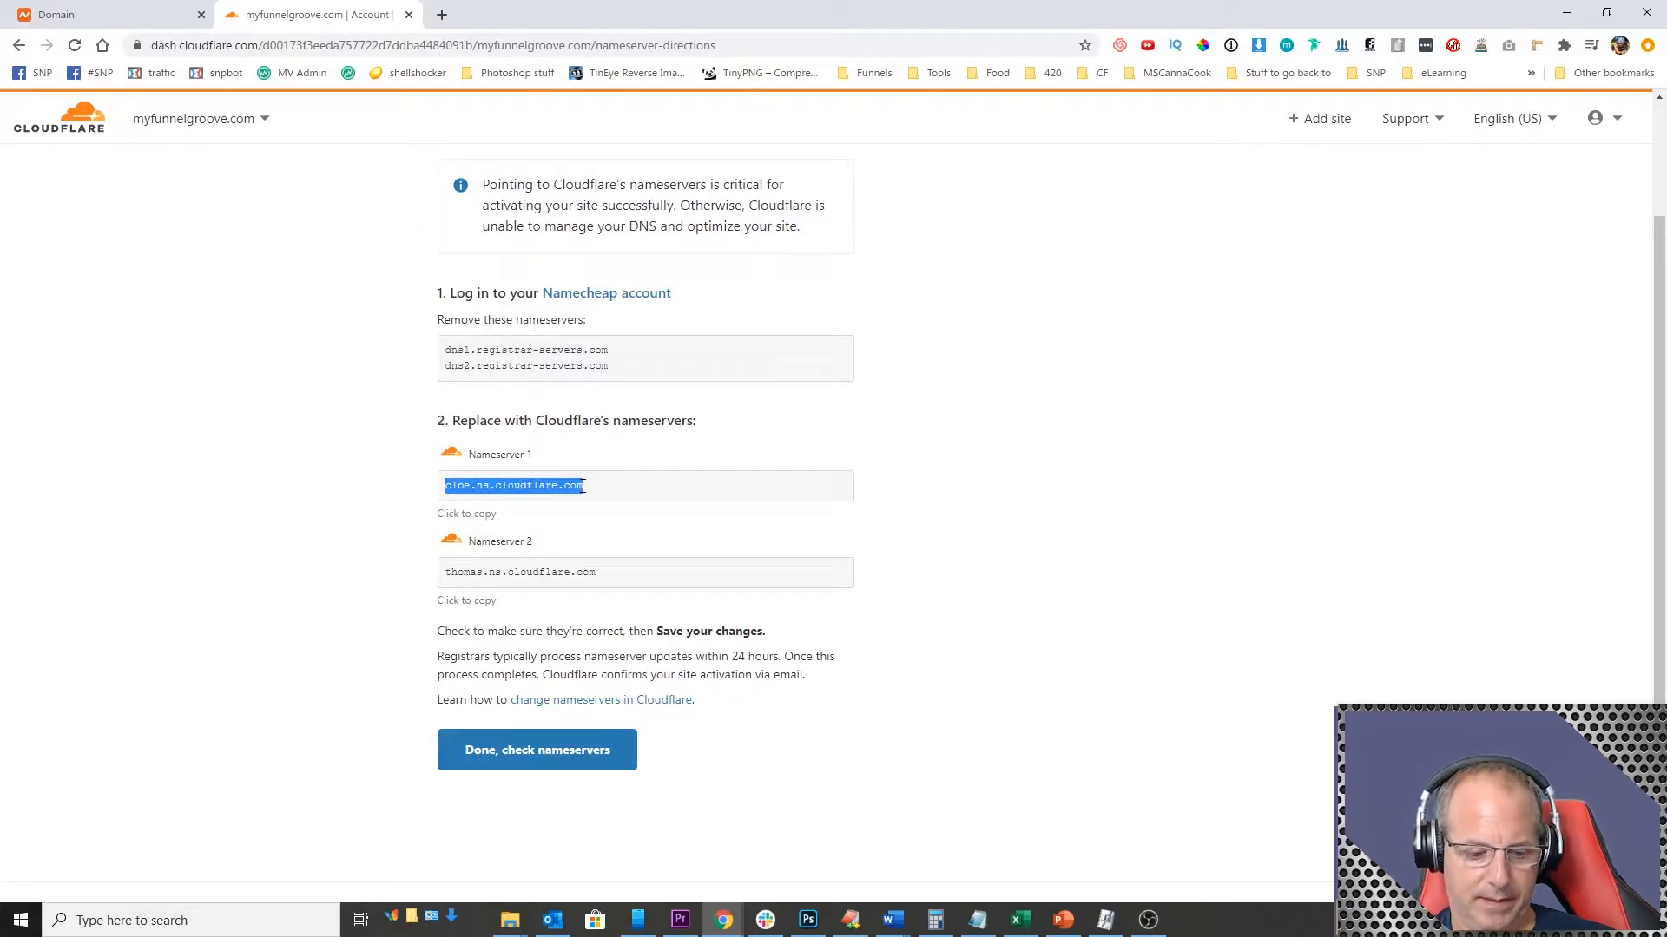
{"action": "left_click", "coordinate": [112, 20]}
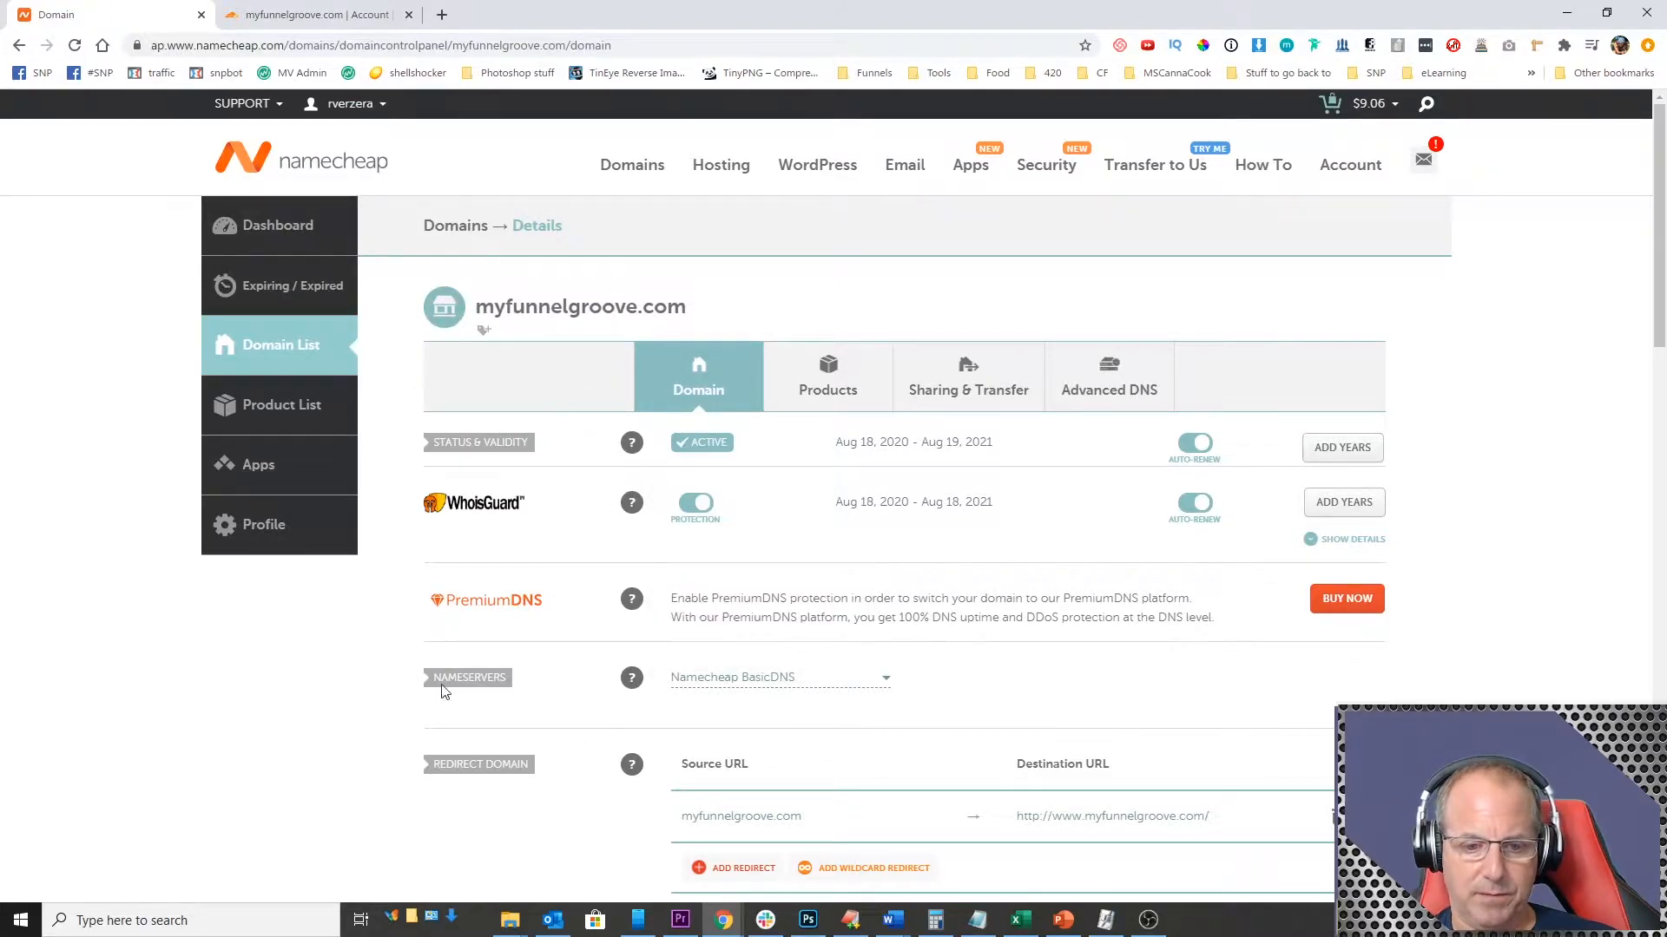
{"action": "left_click", "coordinate": [711, 680]}
{"action": "left_click", "coordinate": [711, 681]}
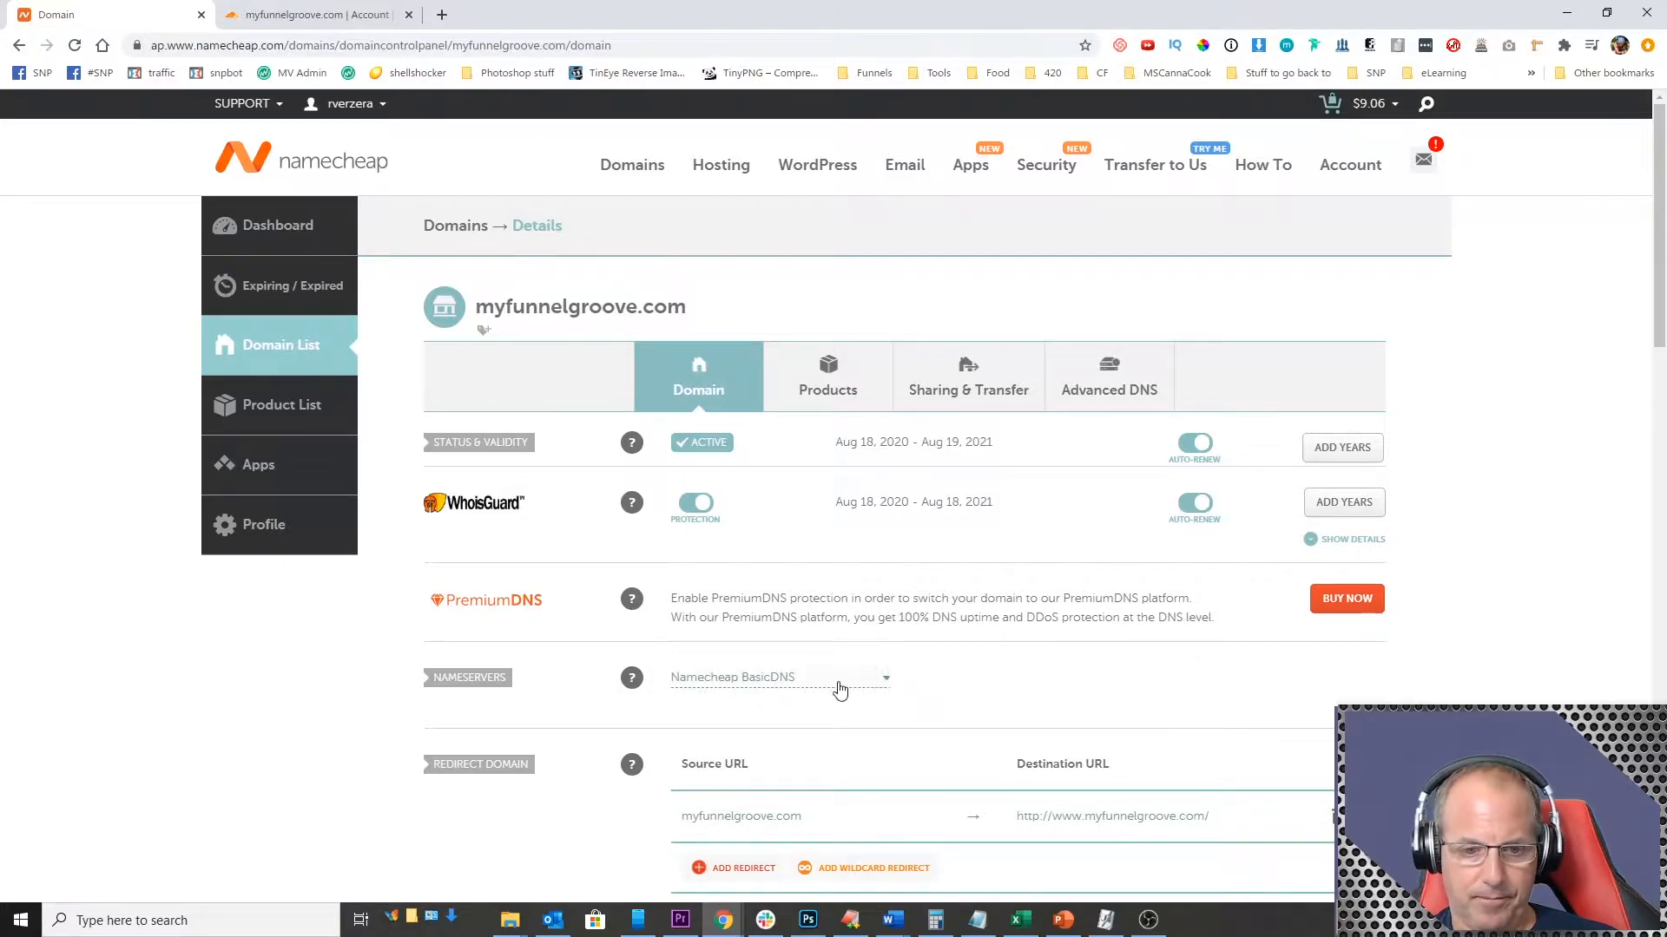
{"action": "scroll", "coordinate": [921, 685], "scroll_direction": "down", "scroll_amount": 2}
{"action": "left_click", "coordinate": [826, 508]}
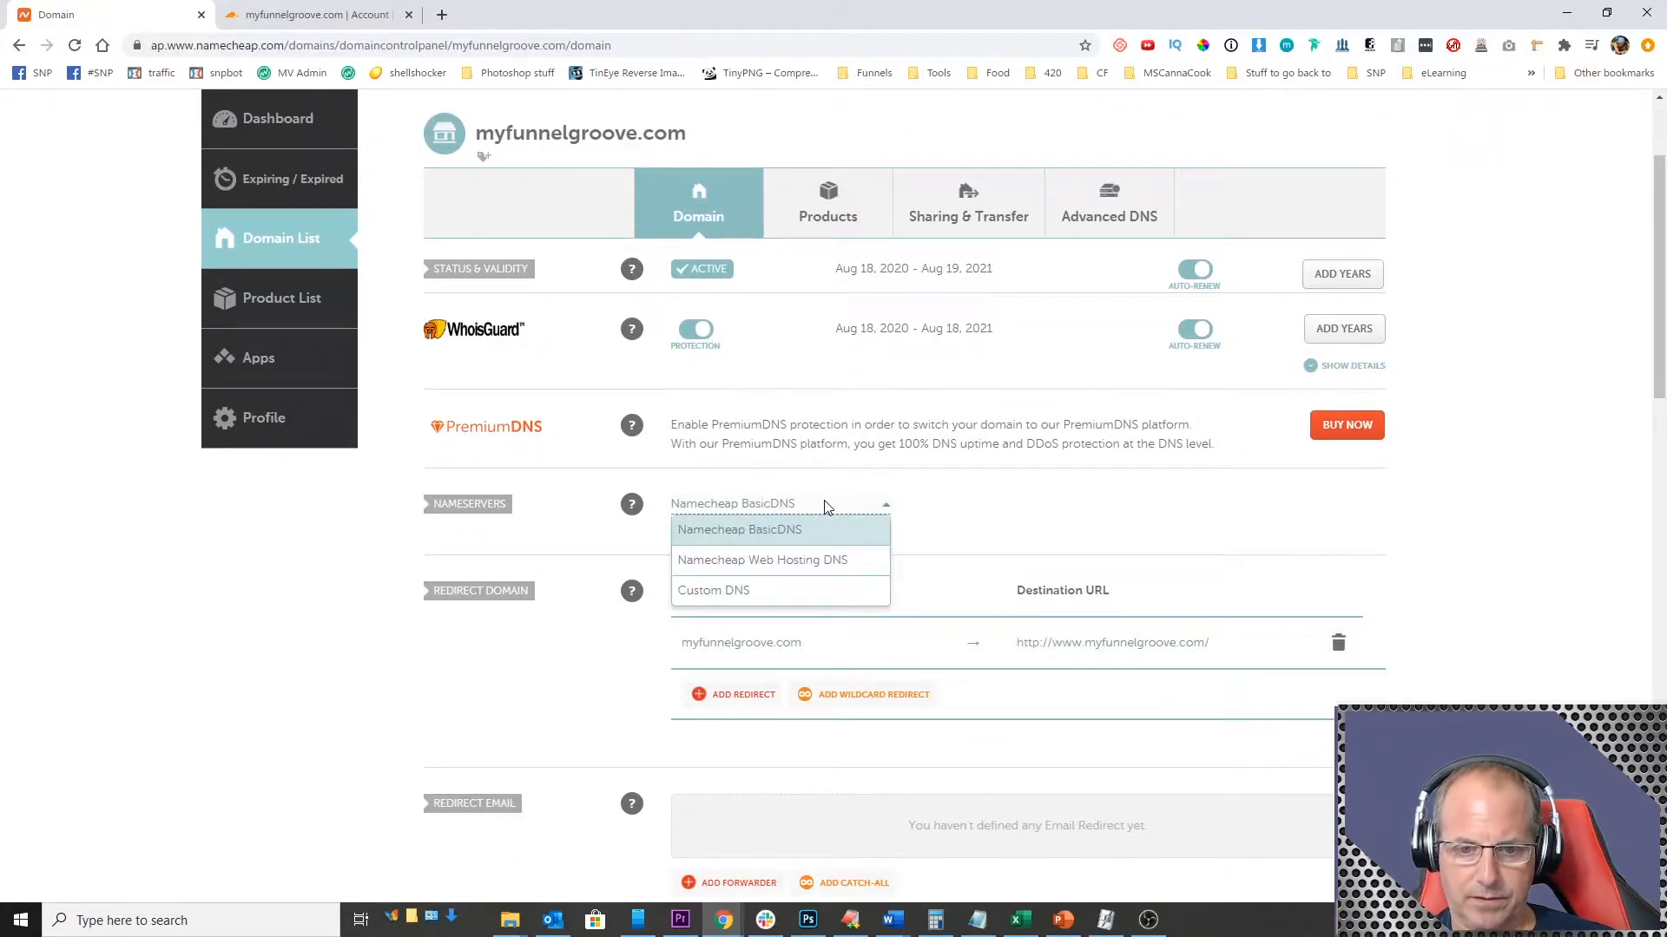
{"action": "left_click", "coordinate": [721, 593]}
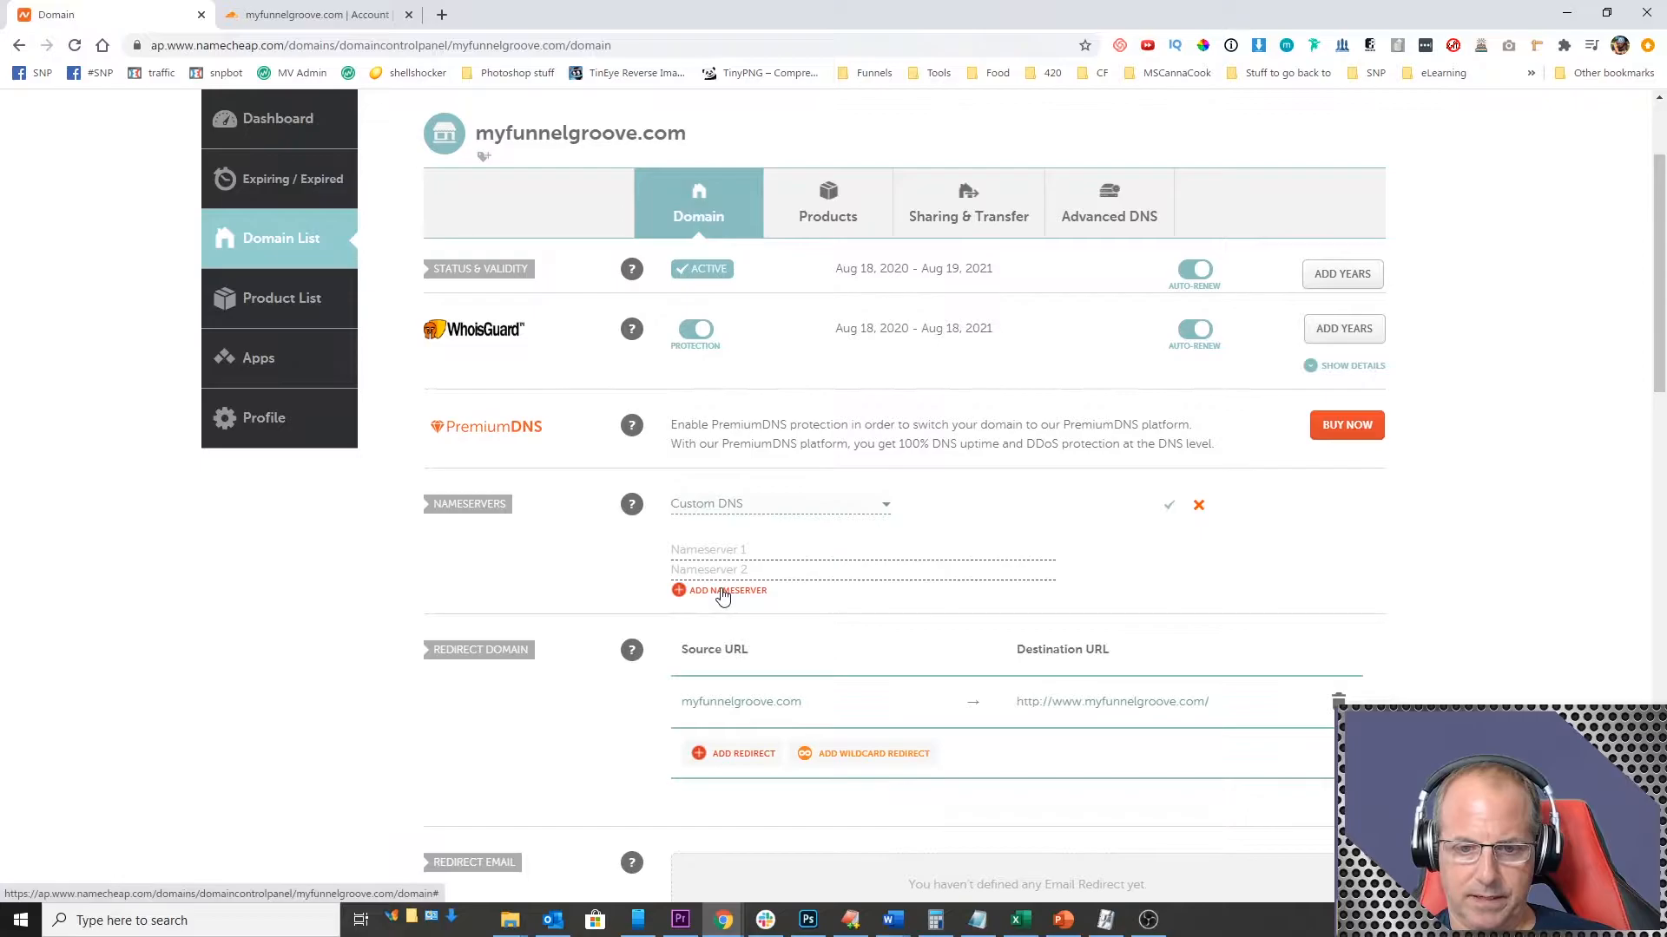
{"action": "left_click", "coordinate": [717, 552]}
{"action": "key", "text": "ctrl+v"}
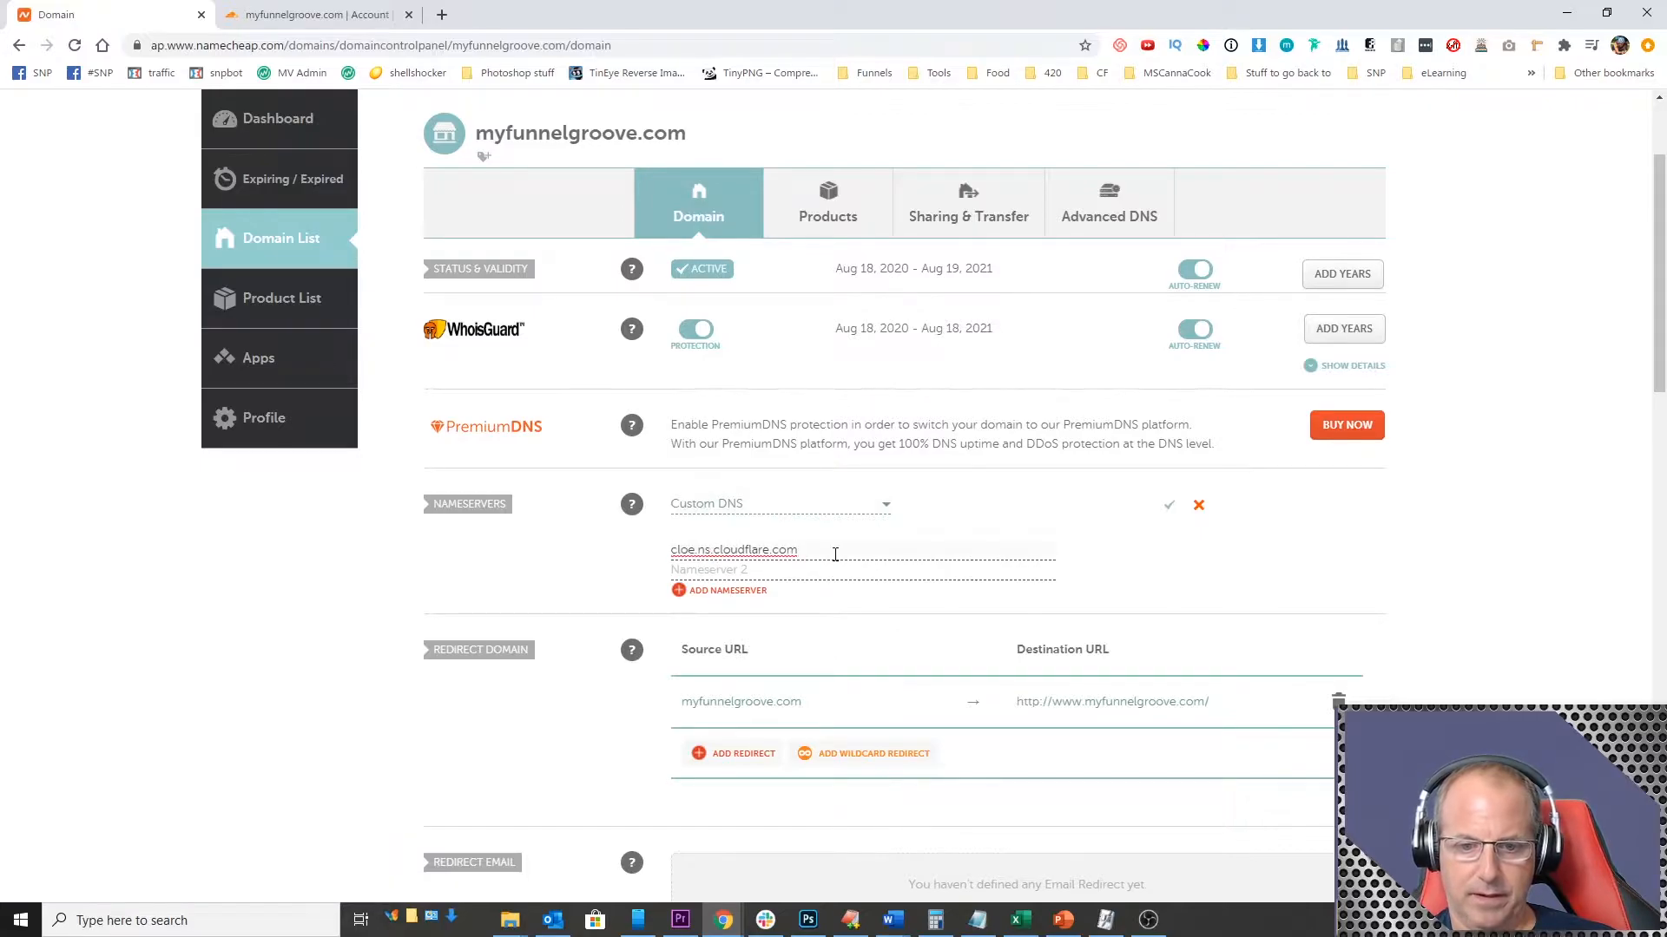
Step: Copy Cloudflare's second nameserver, enter thomas.ns.cloudflare.com as Nameserver 2 in Namecheap, and save the nameserver settings
{"action": "left_click", "coordinate": [317, 15]}
{"action": "left_click_drag", "start_coordinate": [446, 573], "coordinate": [595, 575]}
{"action": "key", "text": "ctrl+c"}
{"action": "left_click", "coordinate": [105, 15]}
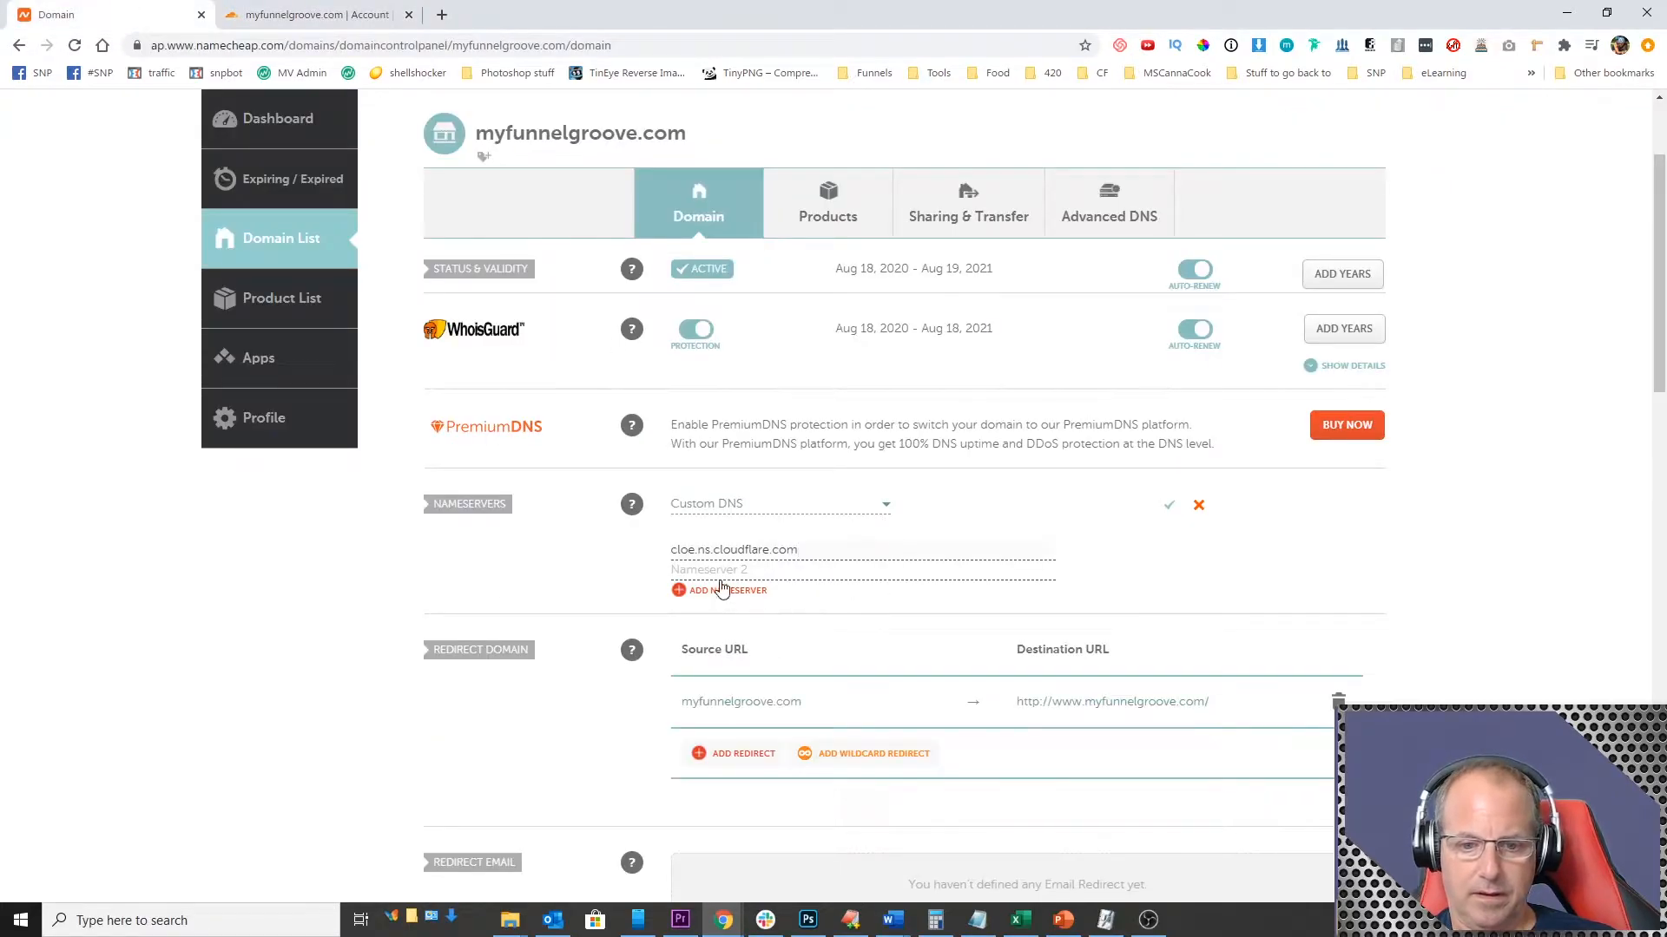
{"action": "key", "text": "ctrl+v"}
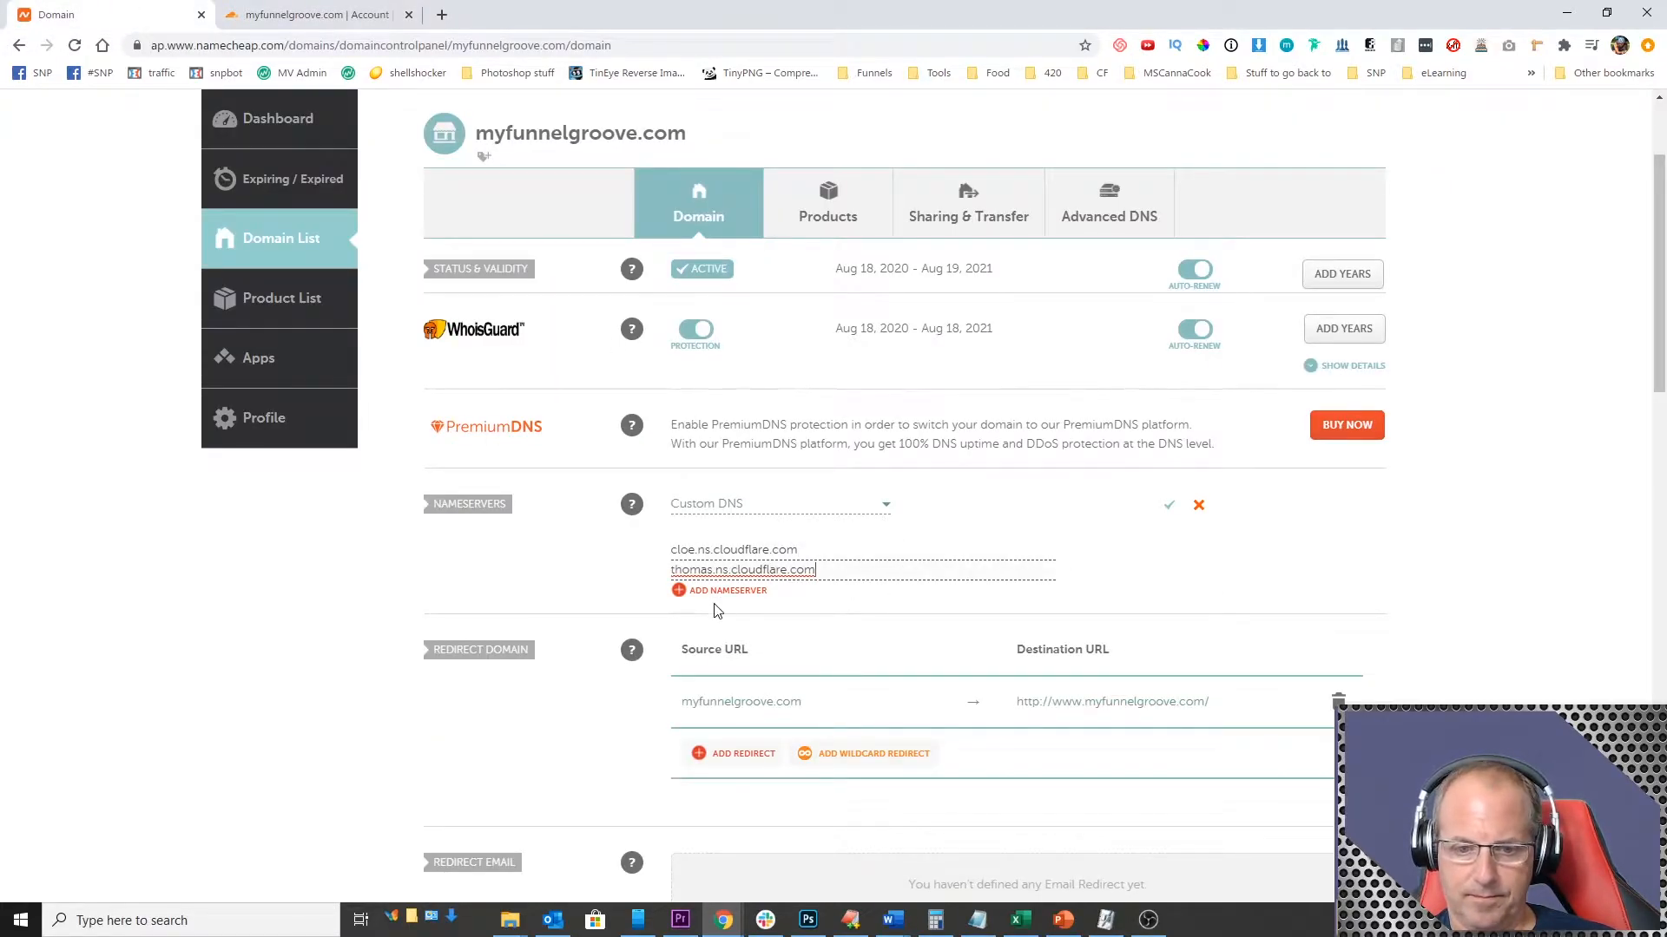
{"action": "left_click", "coordinate": [1169, 507]}
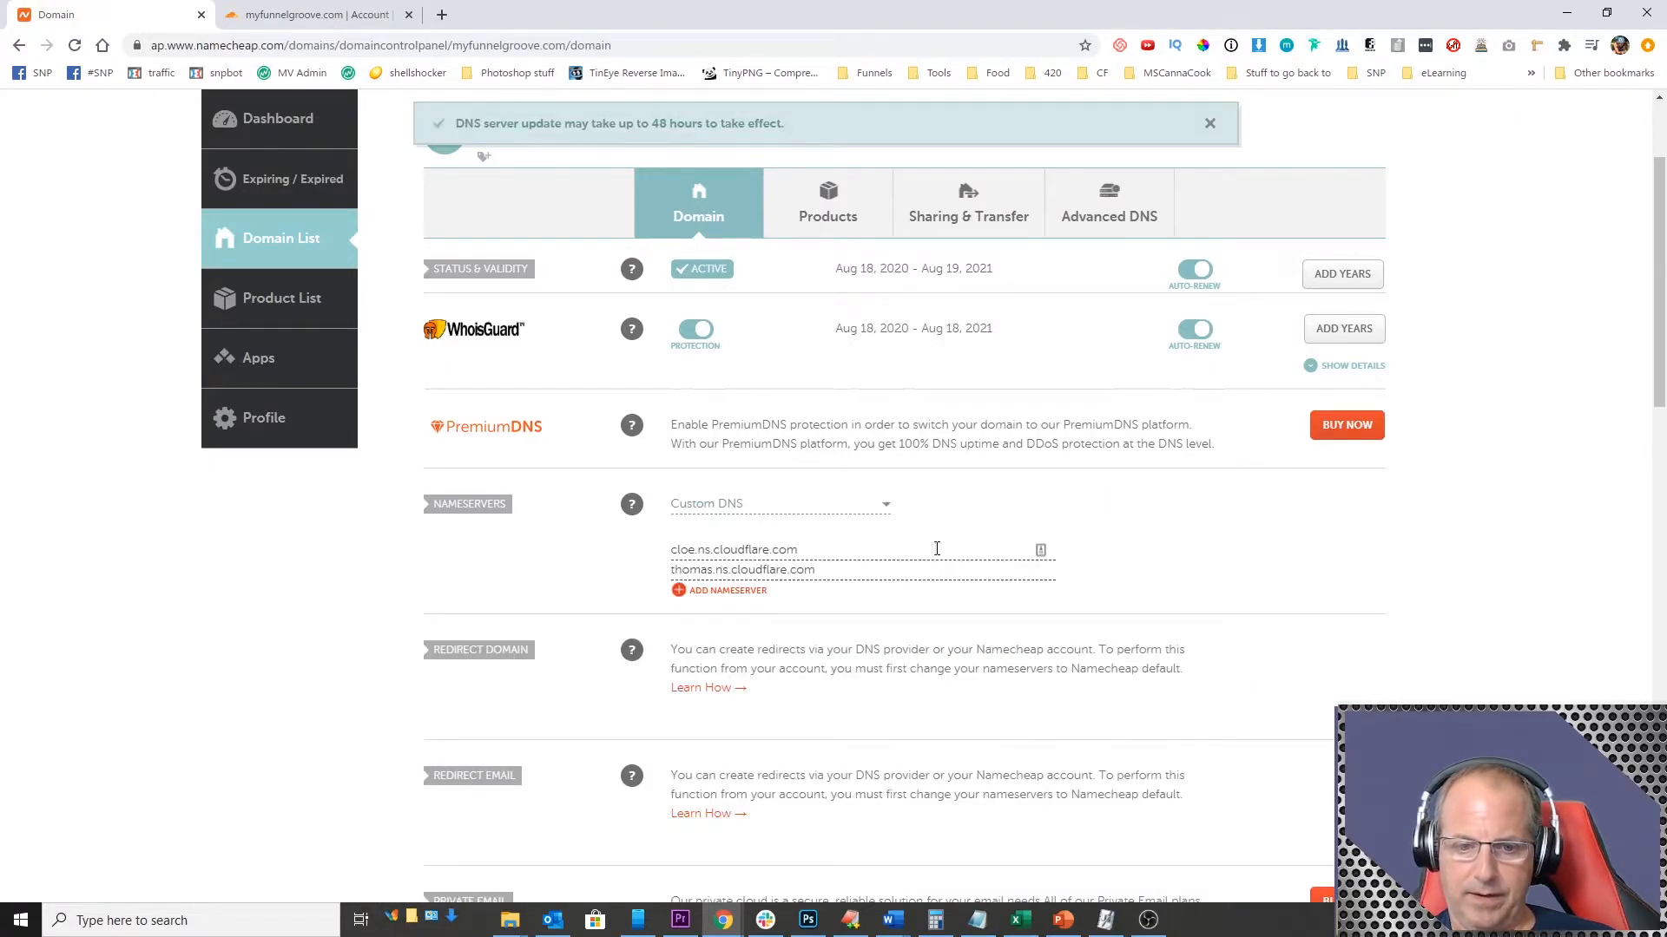
Step: Return to Cloudflare and have it check the updated nameservers
{"action": "left_click", "coordinate": [316, 15]}
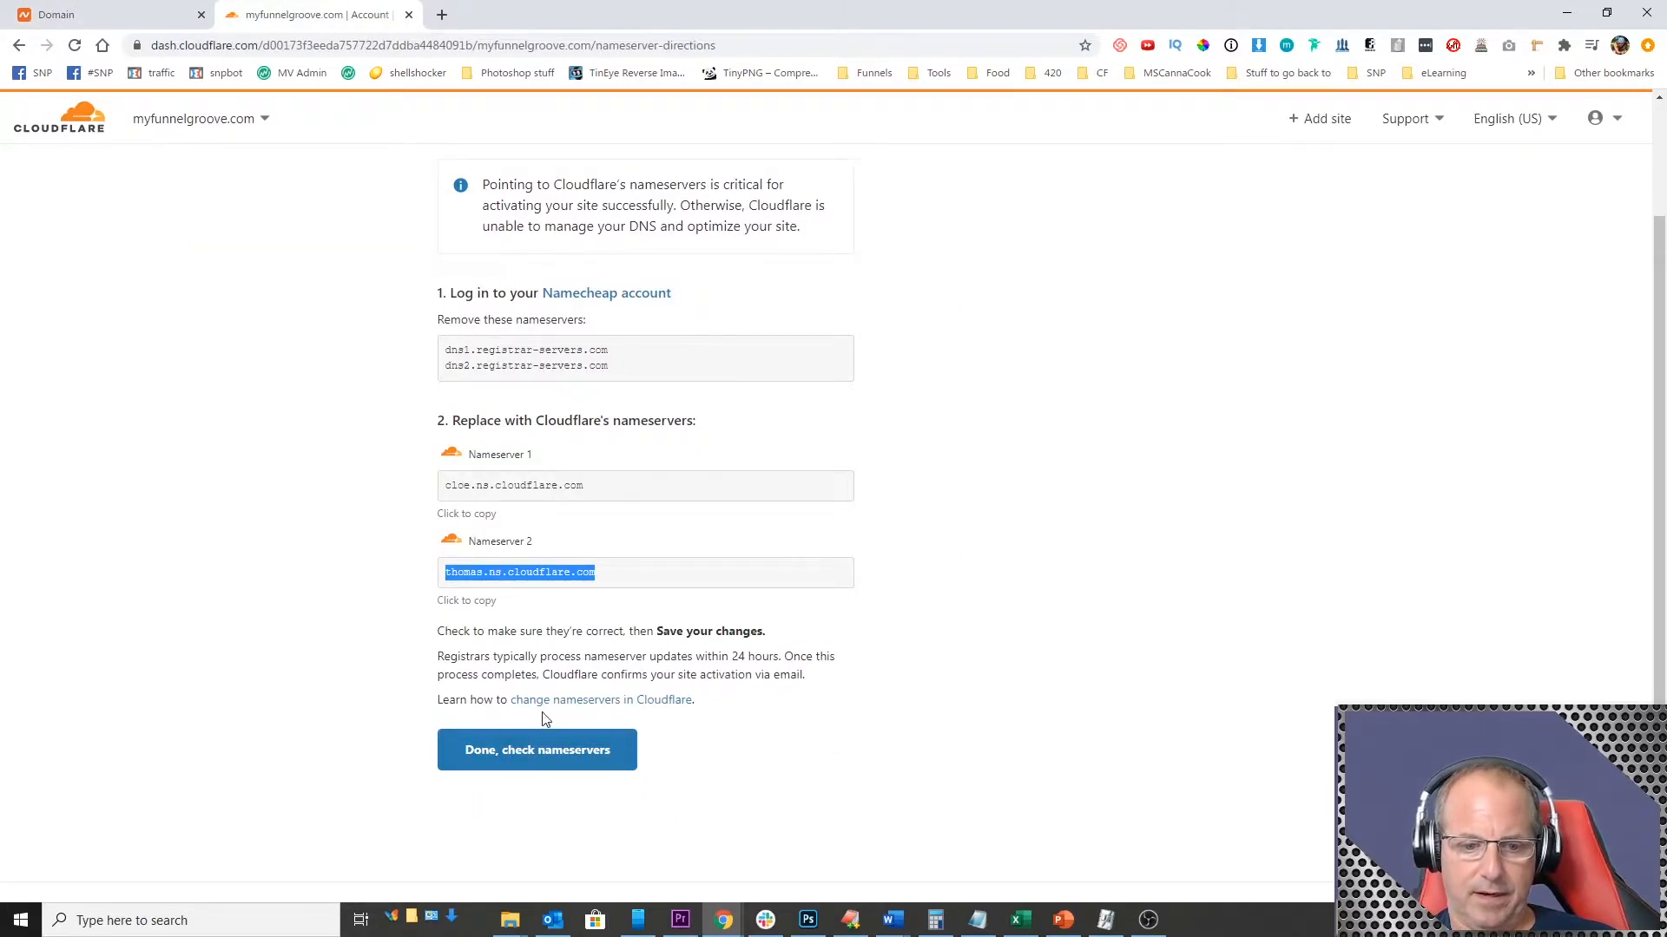
{"action": "left_click", "coordinate": [587, 760]}
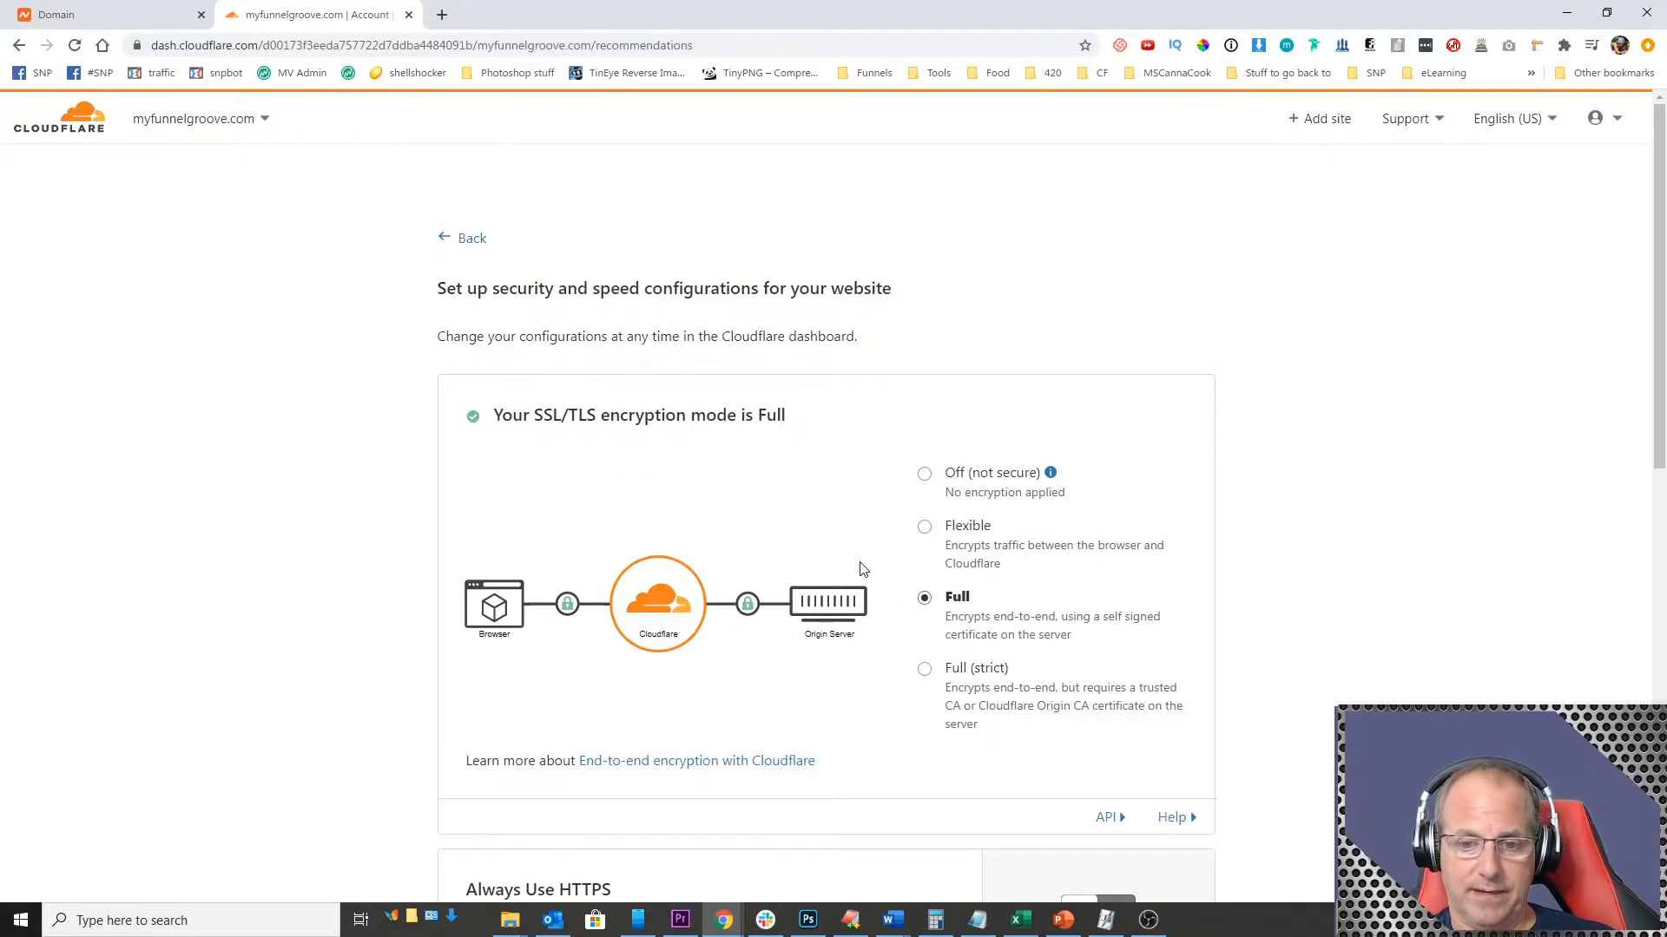
Step: Turn on Always Use HTTPS, keep the Full SSL/TLS mode, Auto Minify off and Brotli on, and finish the recommended configuration
{"action": "scroll", "coordinate": [812, 520], "scroll_direction": "down", "scroll_amount": 4}
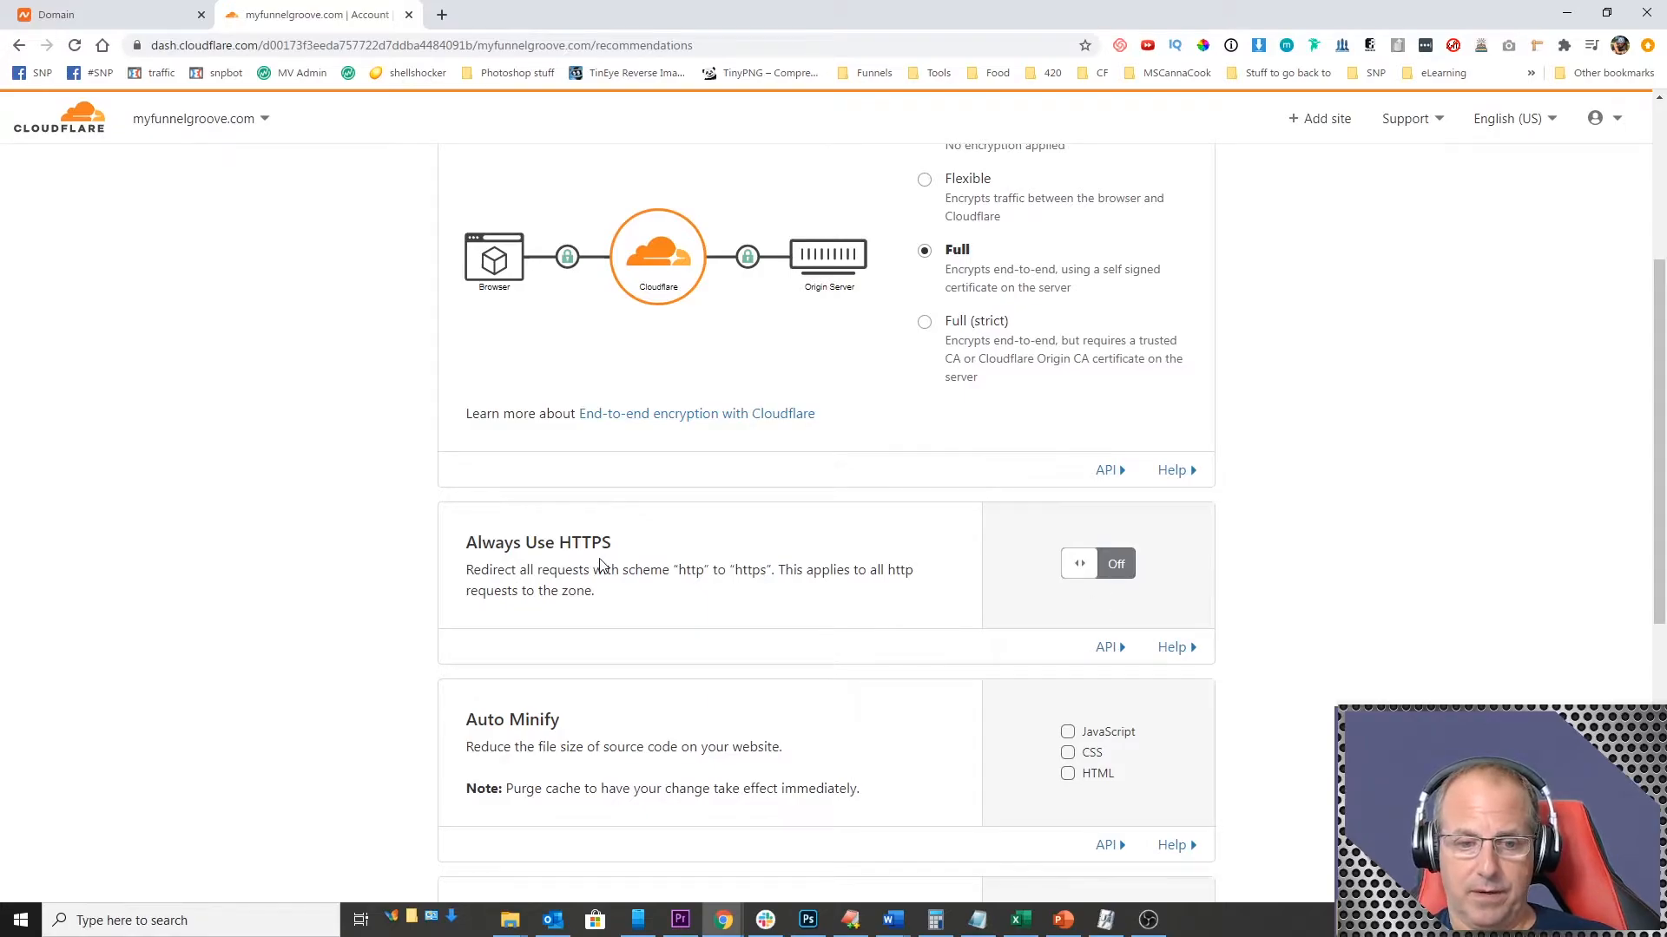
{"action": "left_click", "coordinate": [1117, 564]}
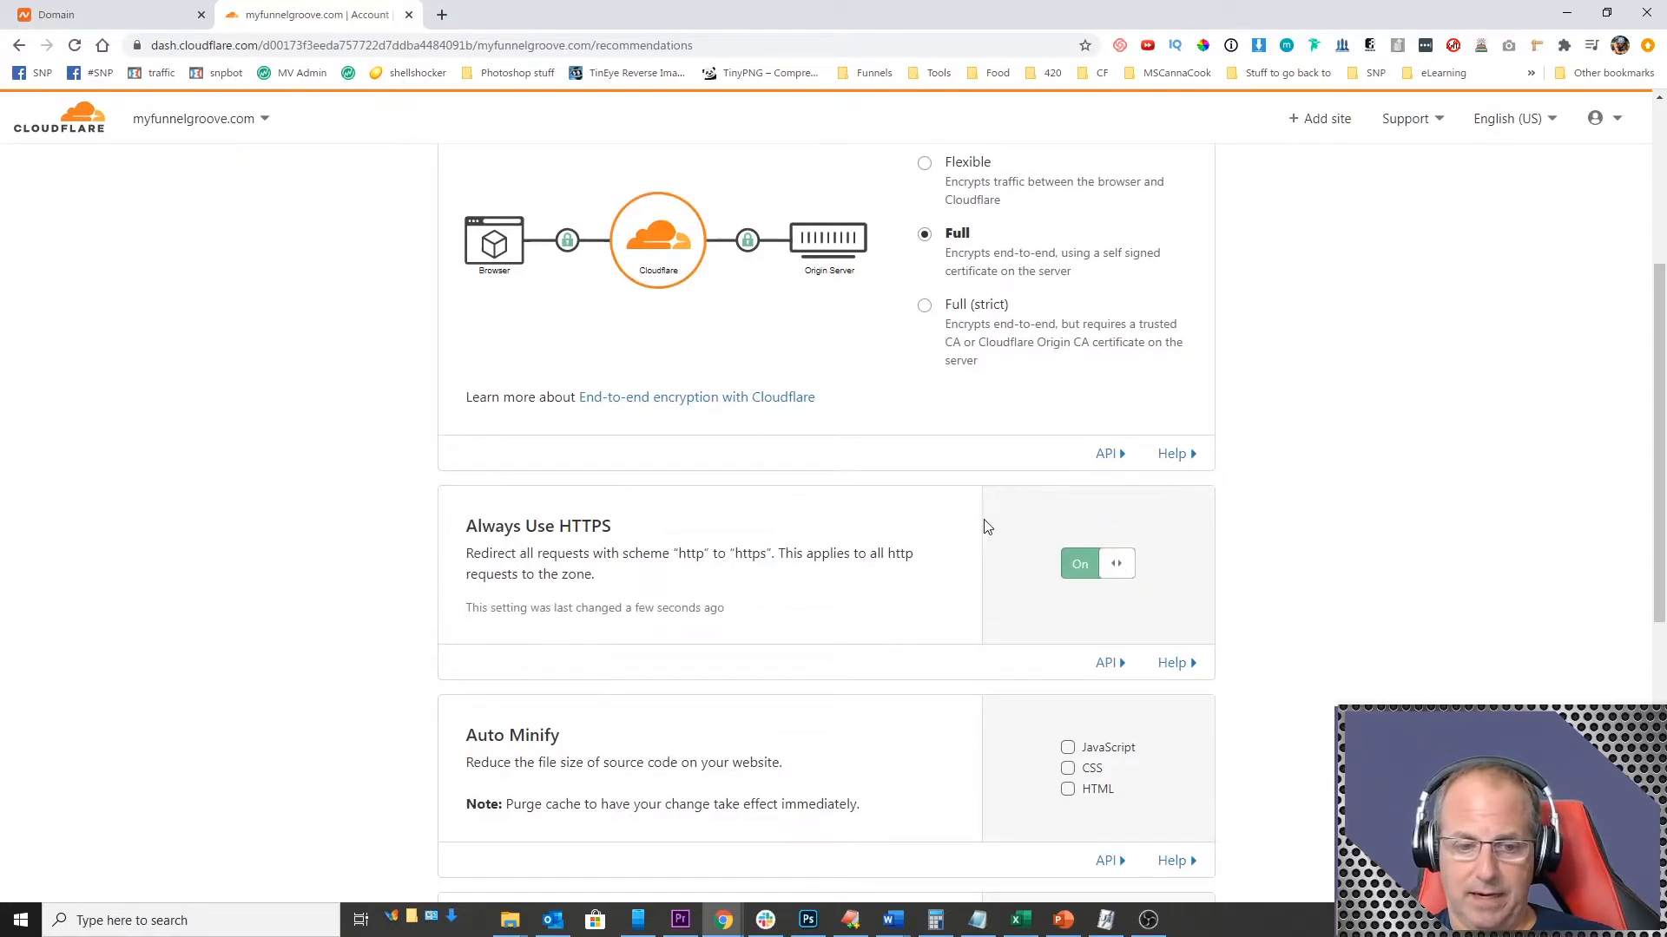
{"action": "scroll", "coordinate": [864, 524], "scroll_direction": "down", "scroll_amount": 4}
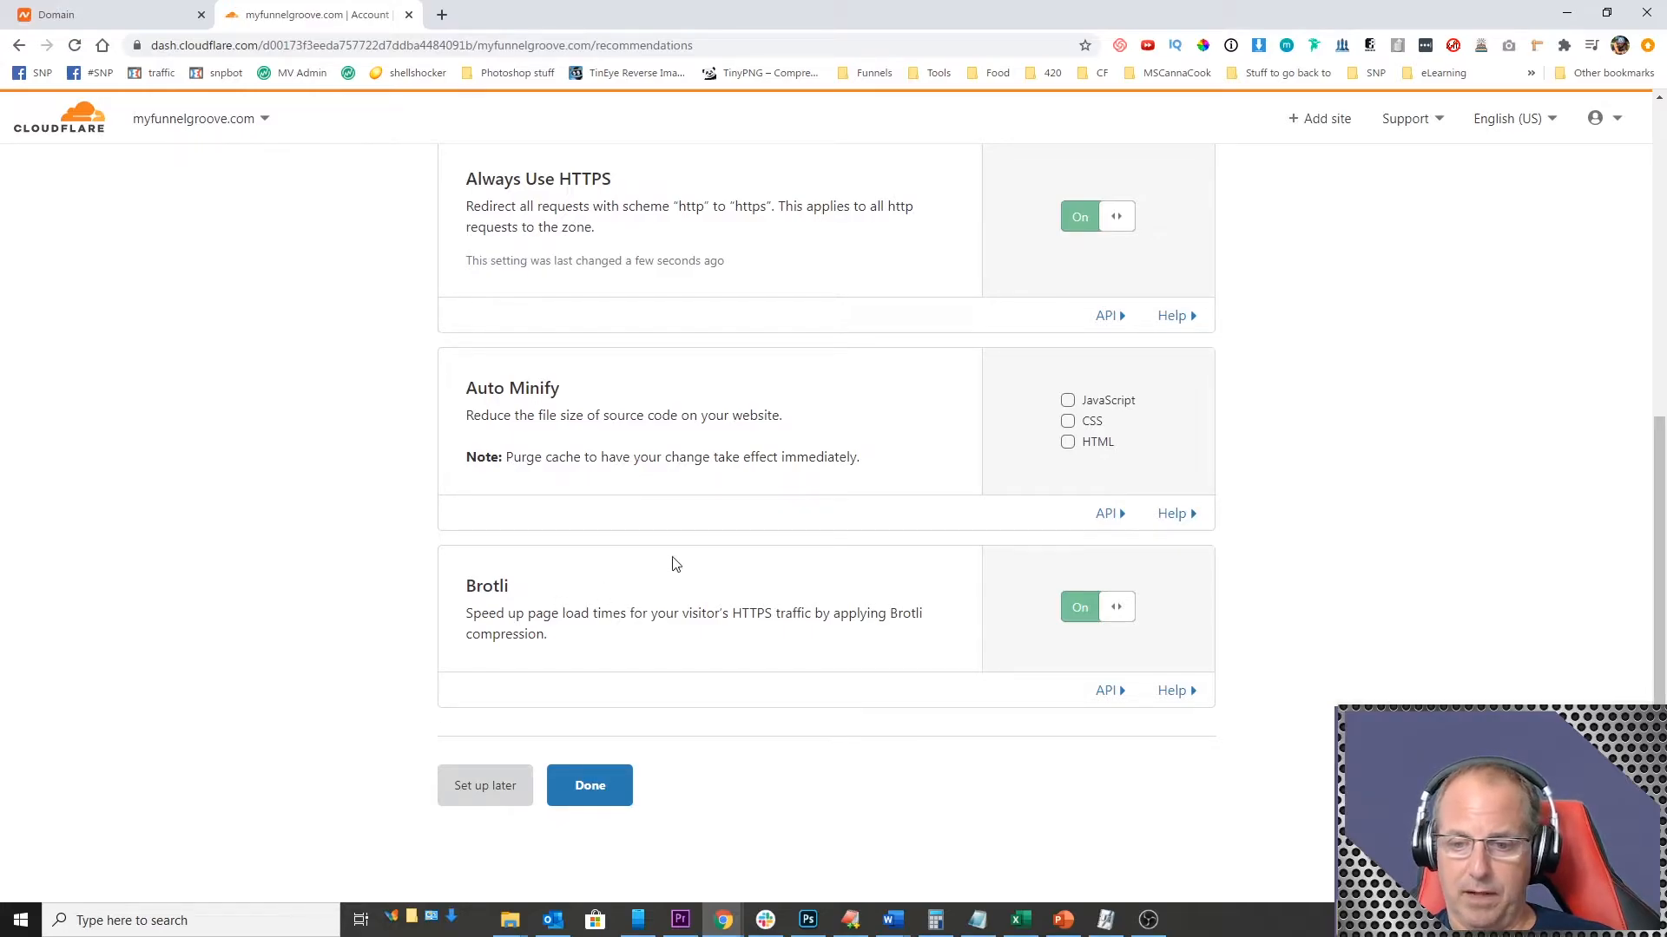
{"action": "scroll", "coordinate": [727, 578], "scroll_direction": "up", "scroll_amount": 6}
{"action": "scroll", "coordinate": [657, 599], "scroll_direction": "down", "scroll_amount": 6}
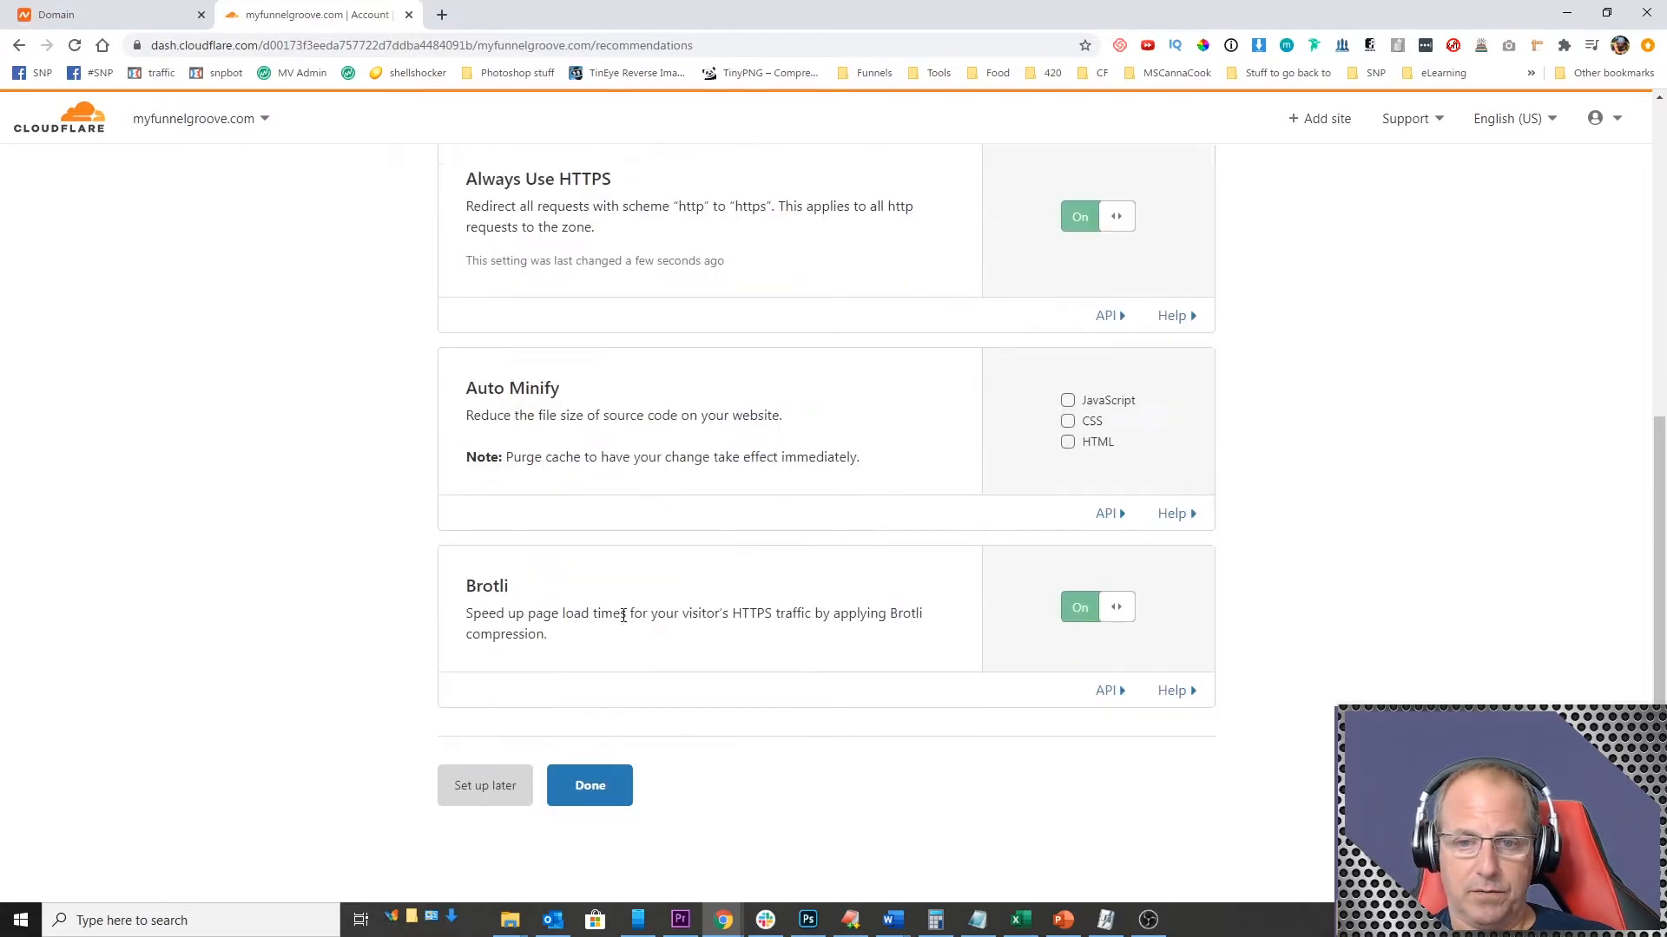
{"action": "left_click", "coordinate": [587, 790]}
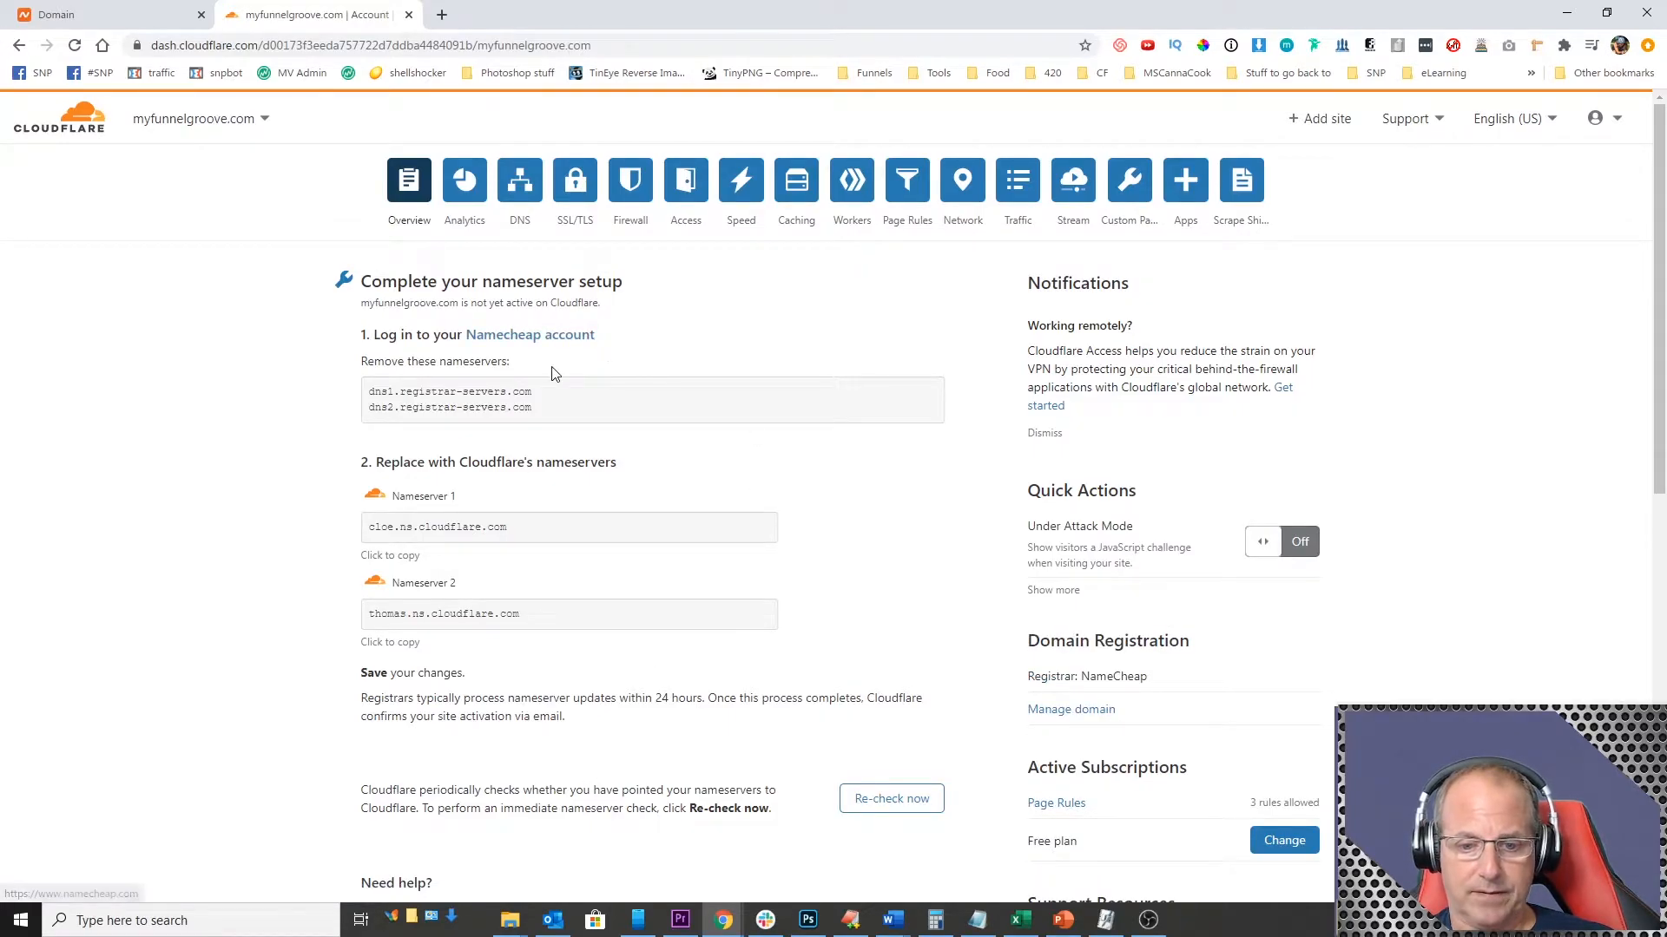
Step: Request an immediate re-check of the nameservers from the site's overview page
{"action": "scroll", "coordinate": [587, 678], "scroll_direction": "down", "scroll_amount": 2}
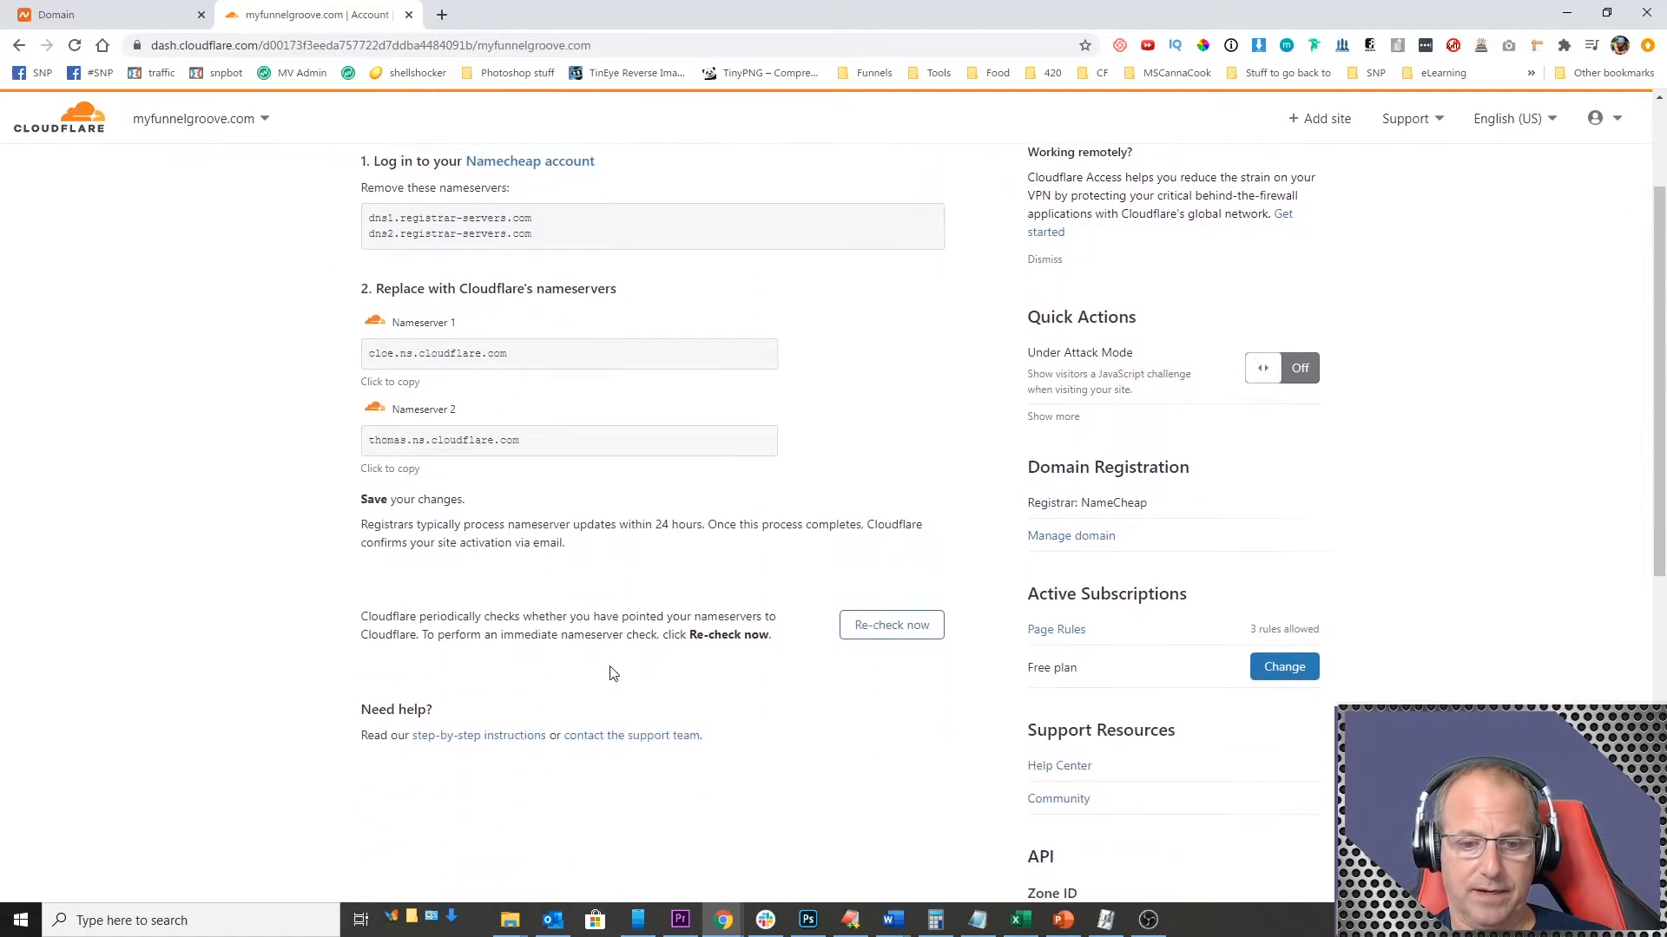
{"action": "left_click", "coordinate": [892, 625]}
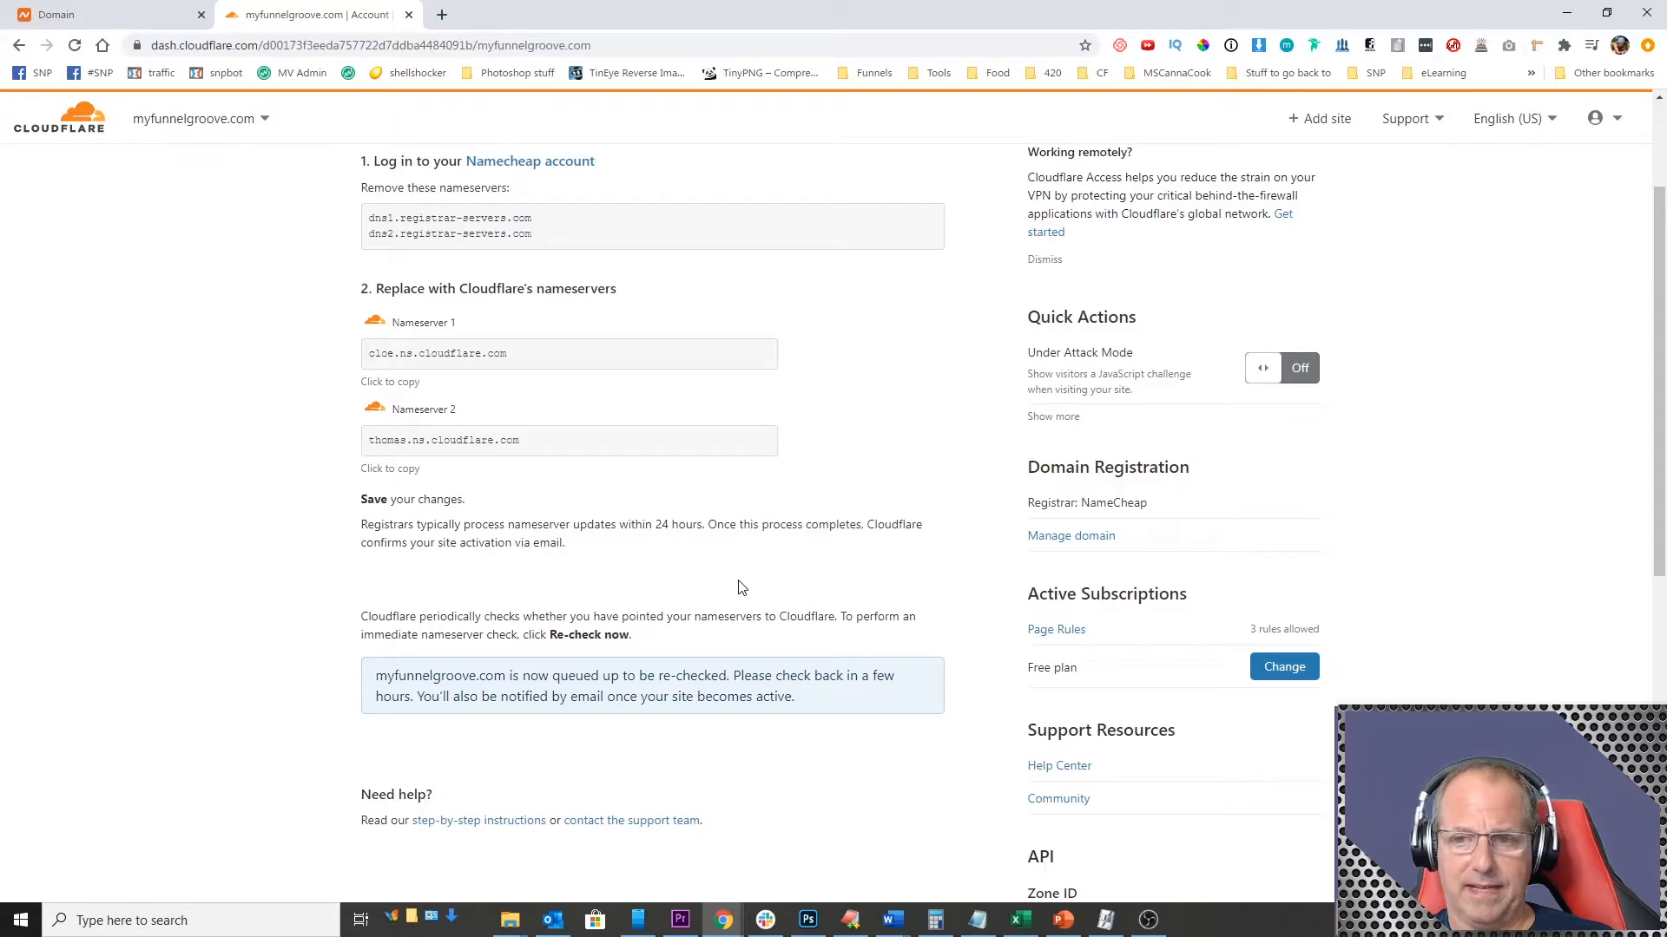
Step: Open whatsmydns.net in a new tab and enter myfunnelgroove.com, copied from Namecheap, as the domain to look up
{"action": "left_click", "coordinate": [442, 15]}
{"action": "type", "text": "whatsmydns.net"}
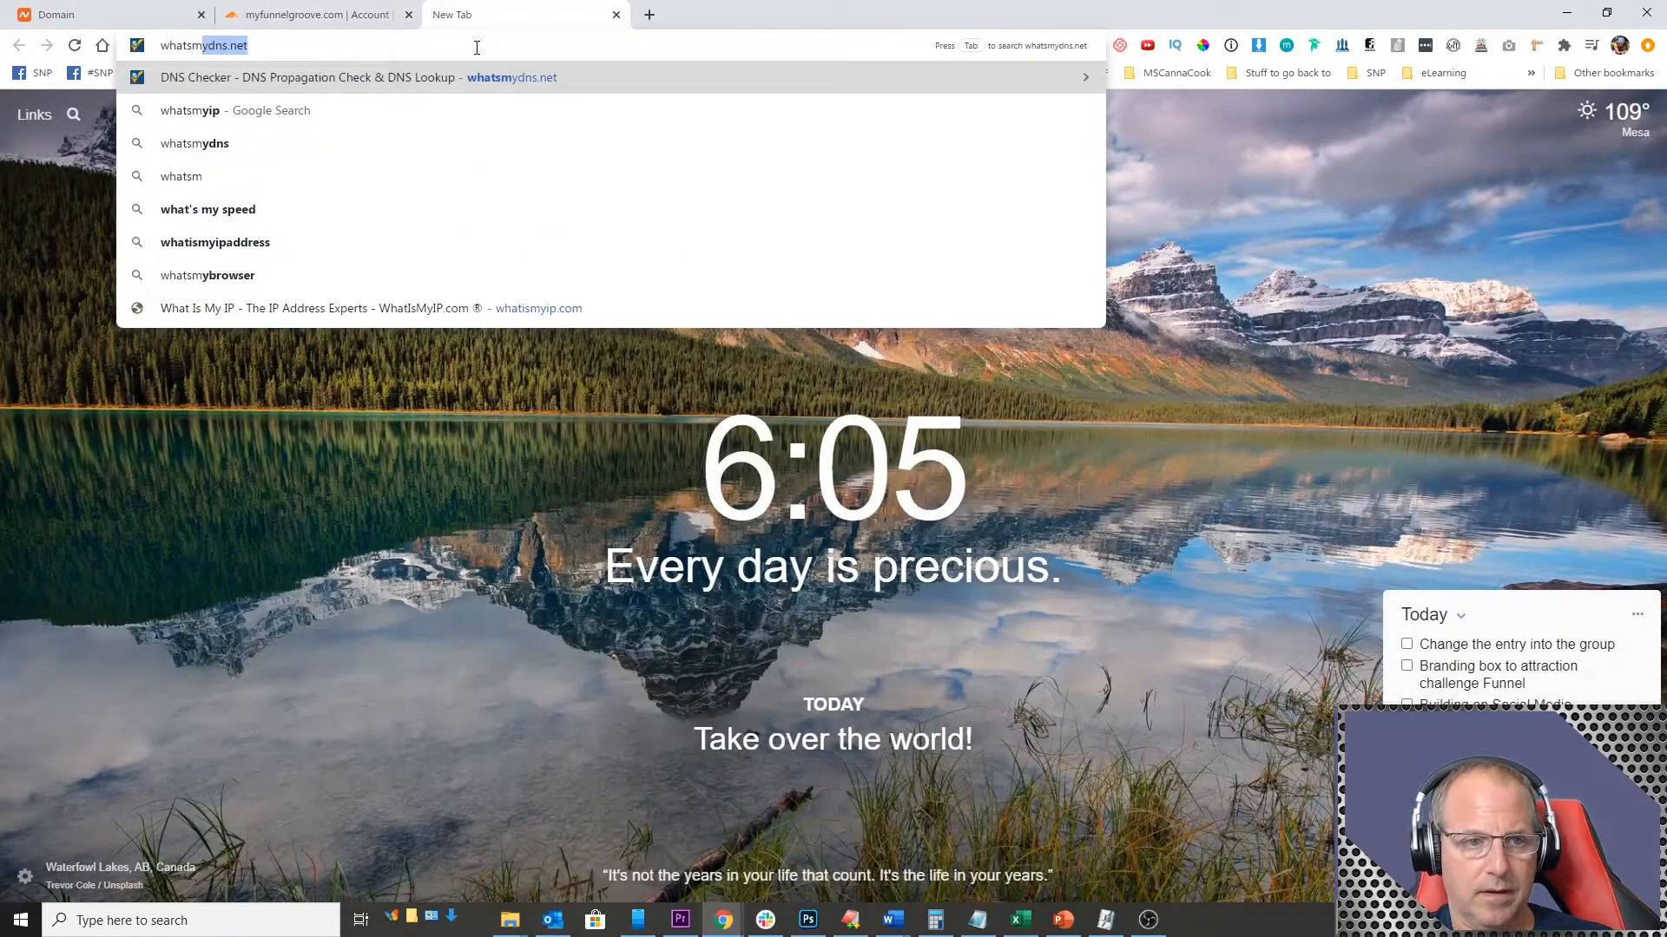
{"action": "key", "text": "Return"}
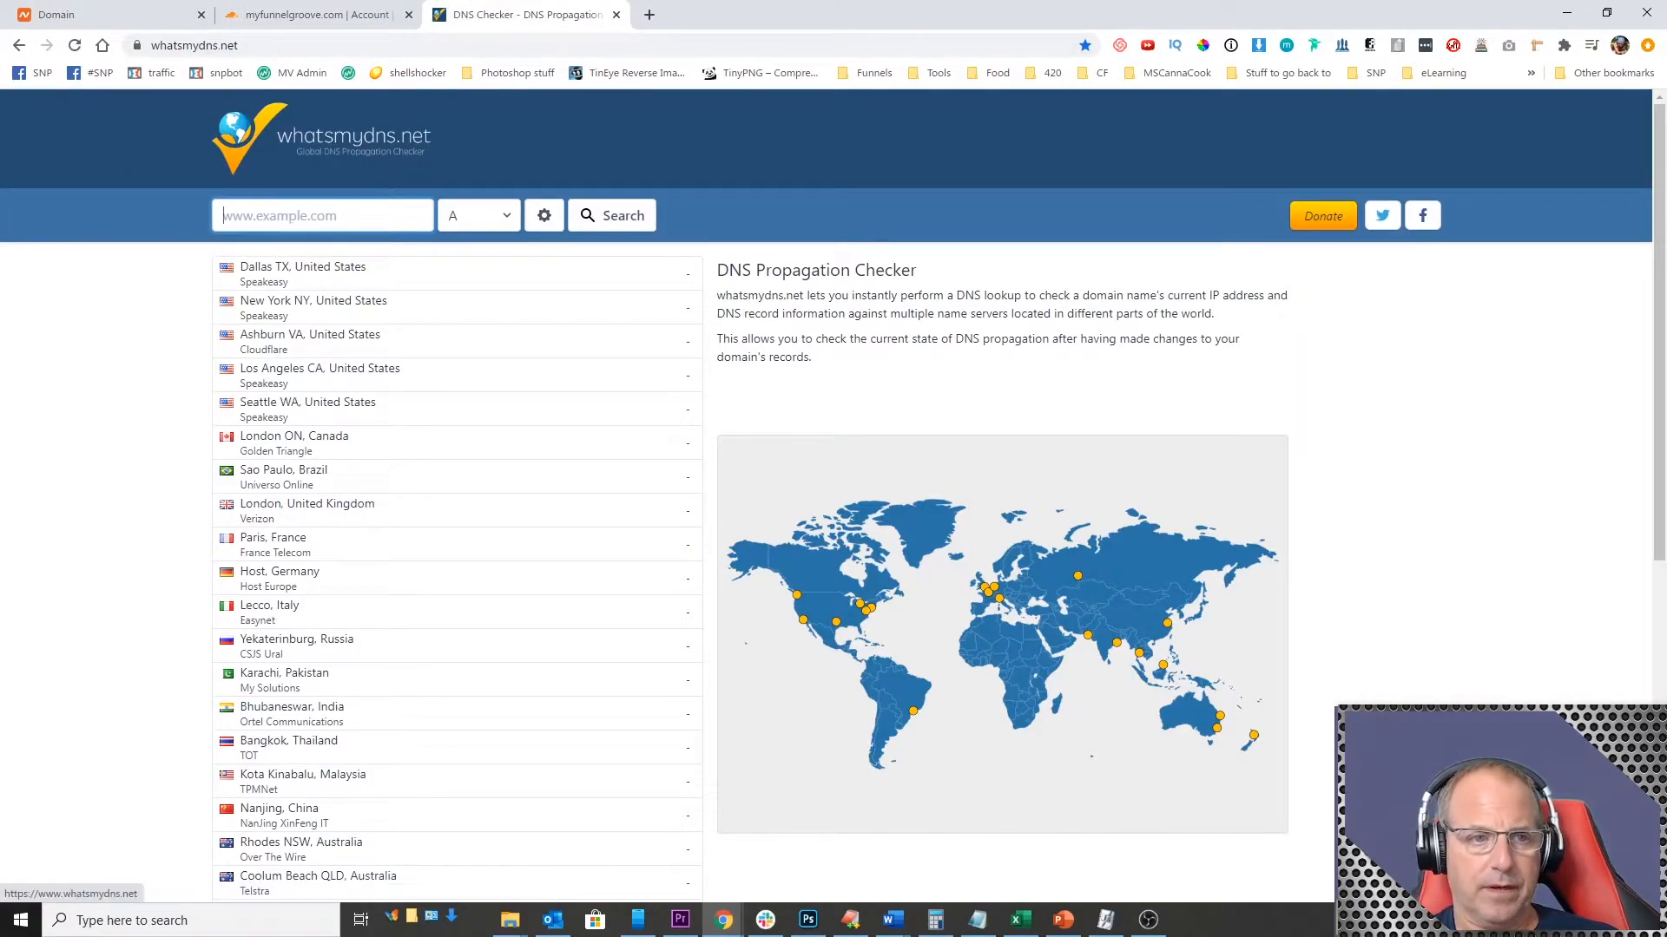
{"action": "left_click", "coordinate": [76, 16]}
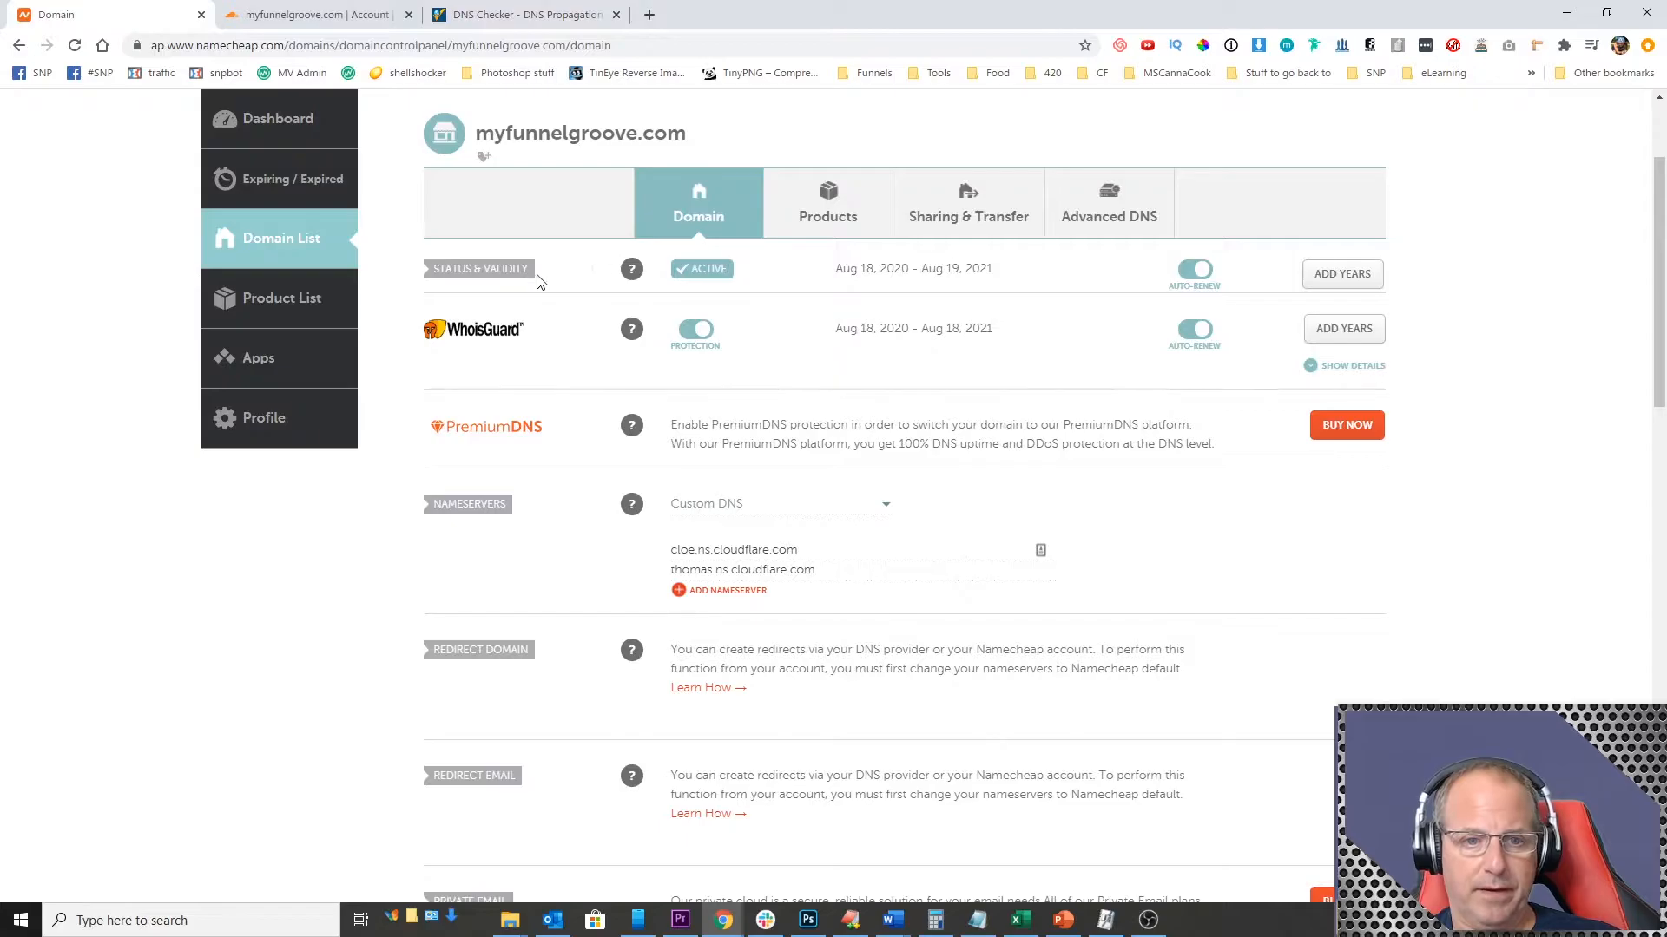
{"action": "left_click_drag", "start_coordinate": [476, 132], "coordinate": [687, 133]}
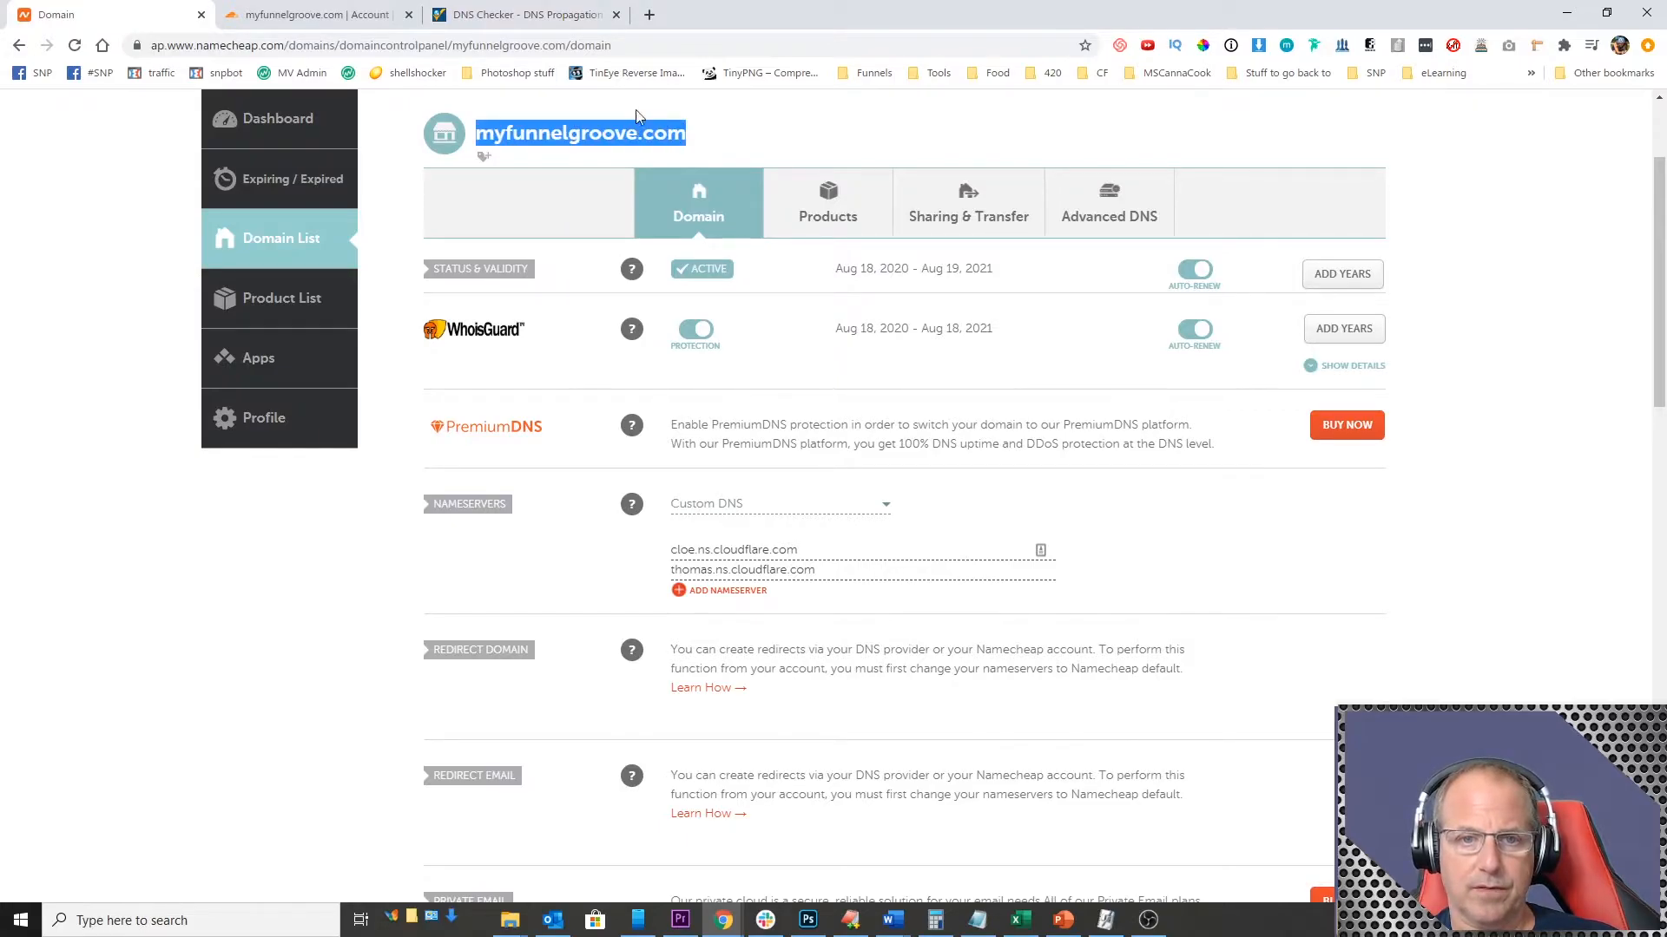
{"action": "left_click", "coordinate": [520, 15]}
{"action": "left_click", "coordinate": [300, 219]}
{"action": "key", "text": "ctrl+v"}
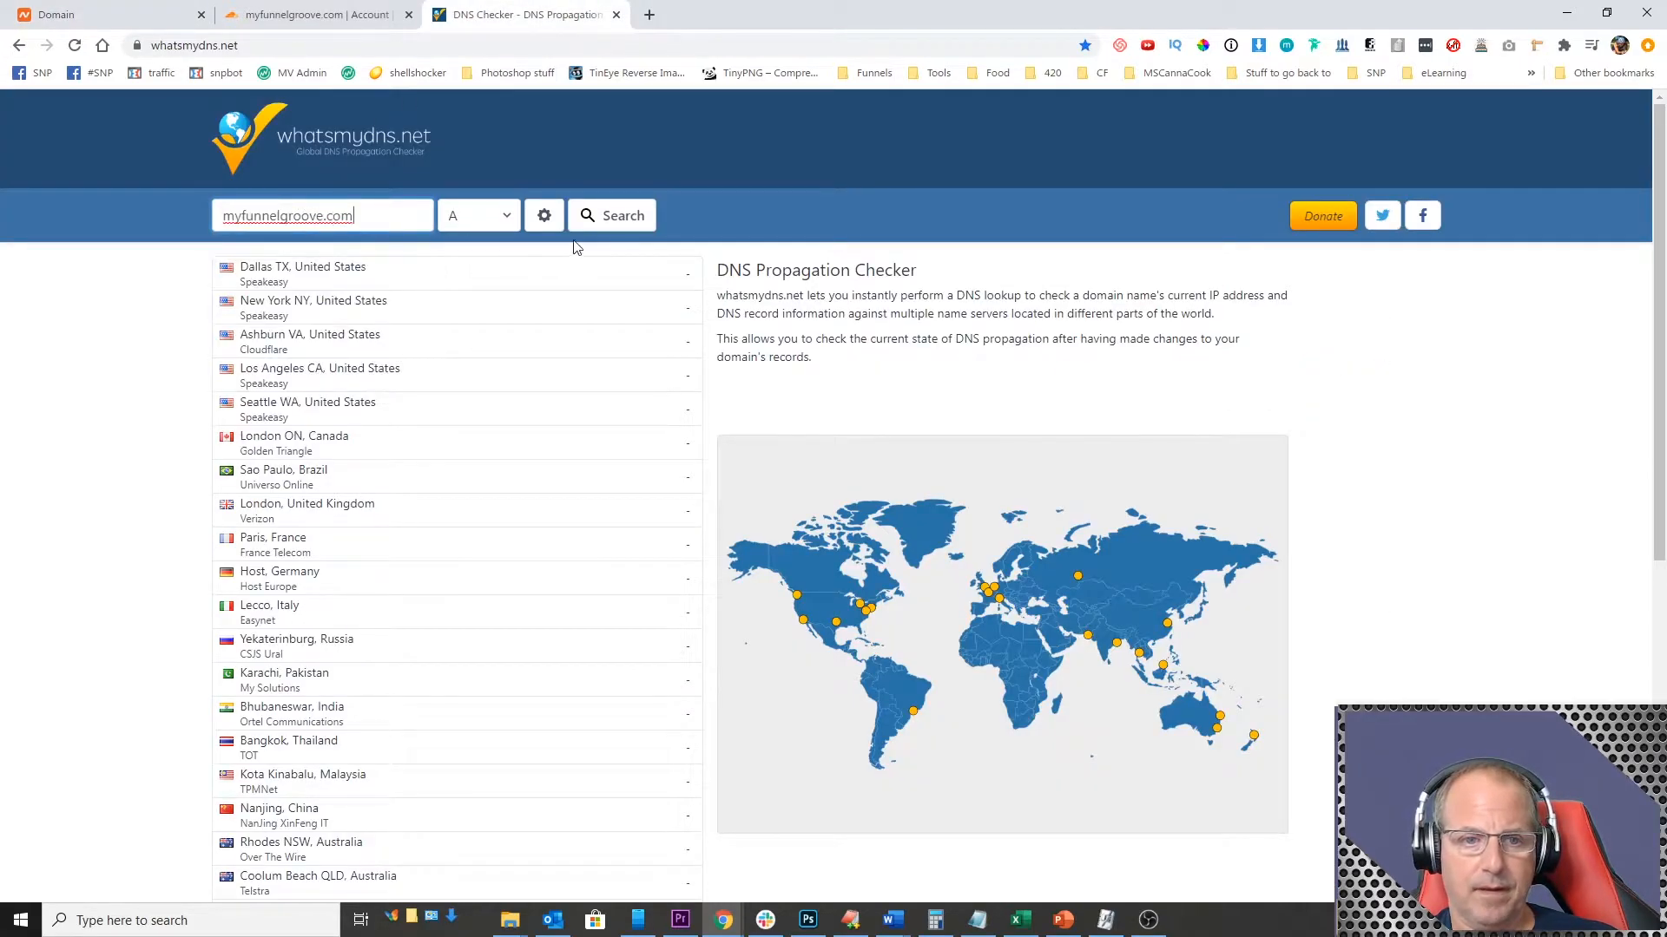
Step: Look up the domain's NS records worldwide, review the propagation by location, and run the lookup again
{"action": "left_click", "coordinate": [502, 219]}
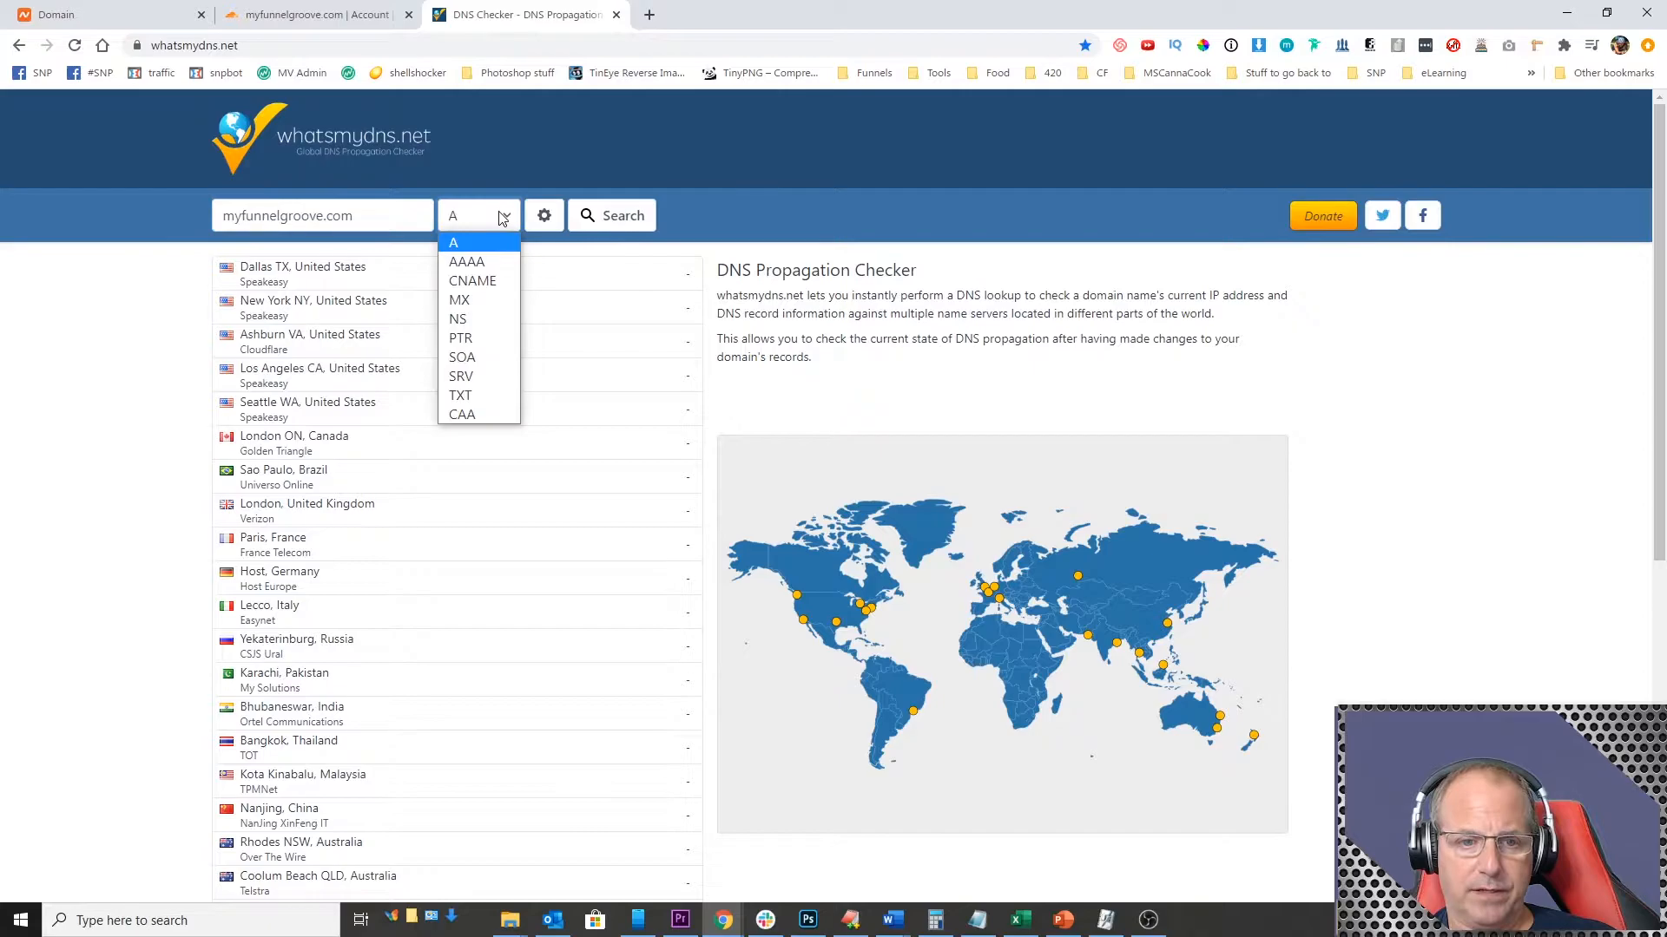
{"action": "left_click", "coordinate": [476, 317]}
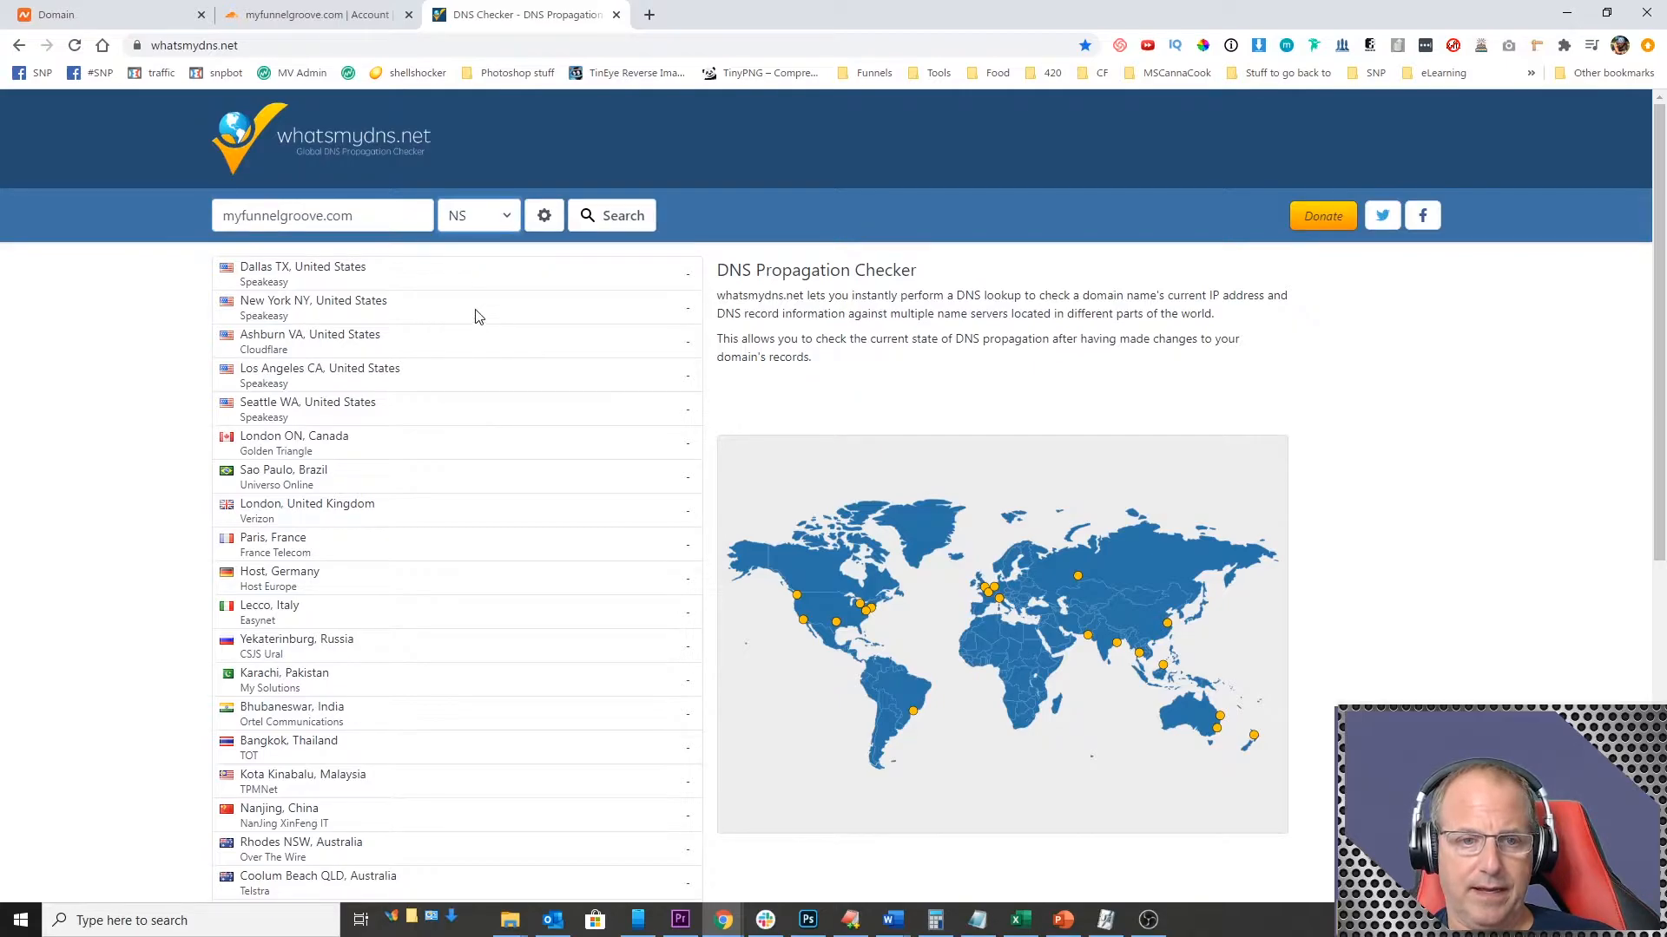
{"action": "left_click", "coordinate": [611, 217]}
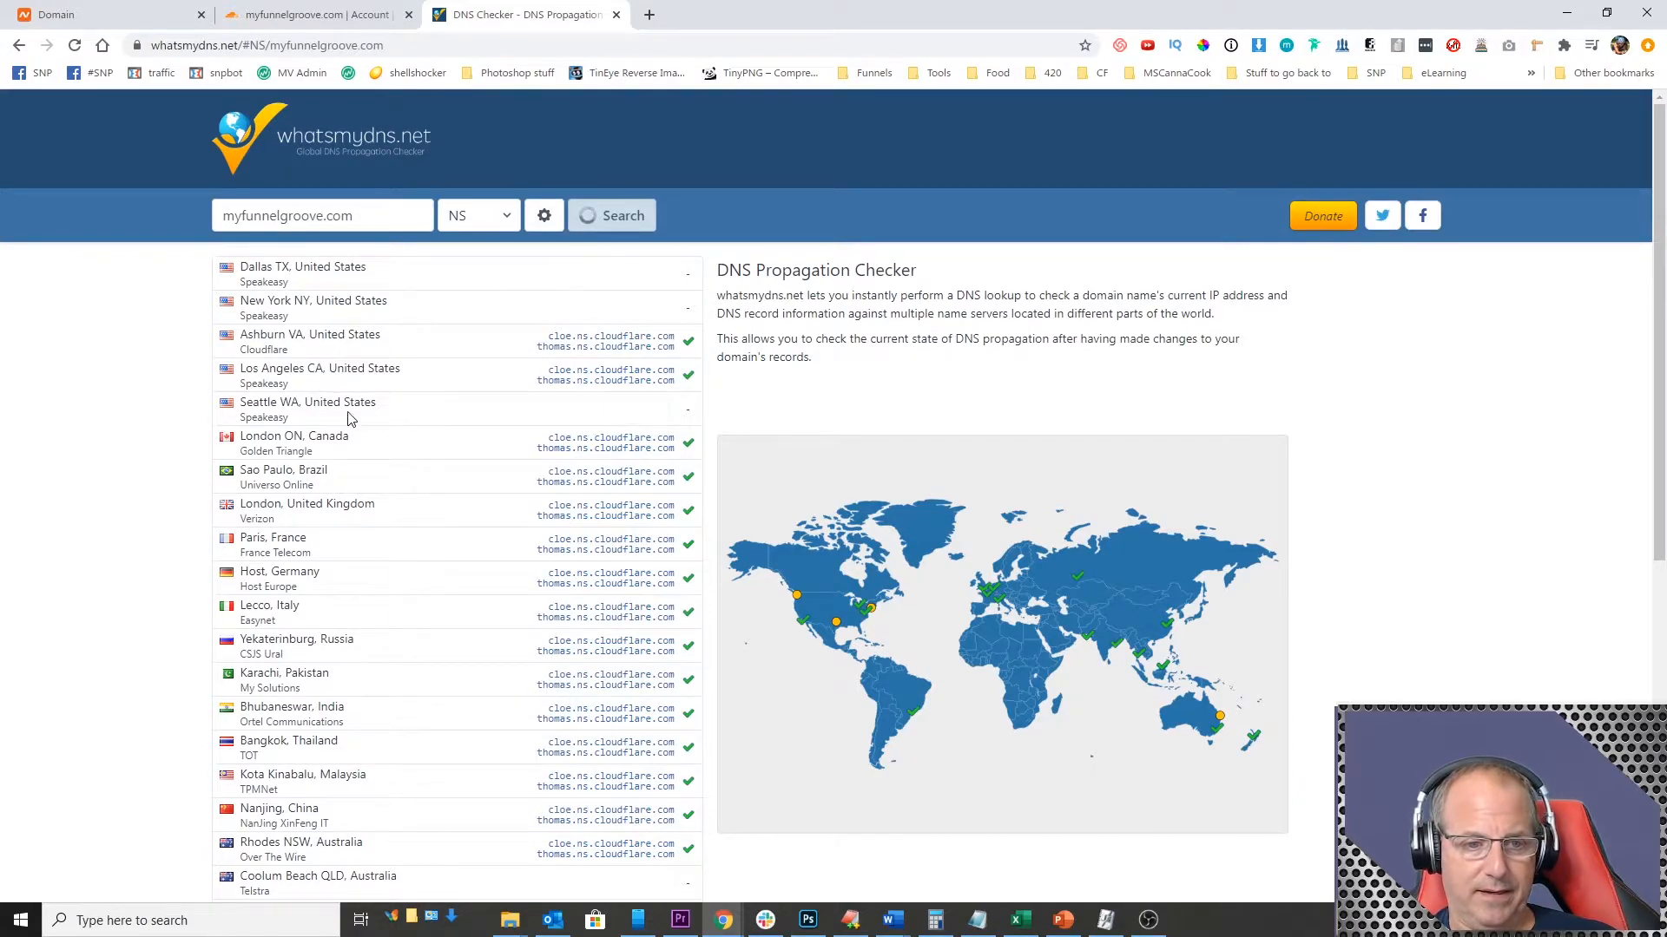
{"action": "scroll", "coordinate": [538, 481], "scroll_direction": "down", "scroll_amount": 7}
{"action": "scroll", "coordinate": [570, 507], "scroll_direction": "up", "scroll_amount": 8}
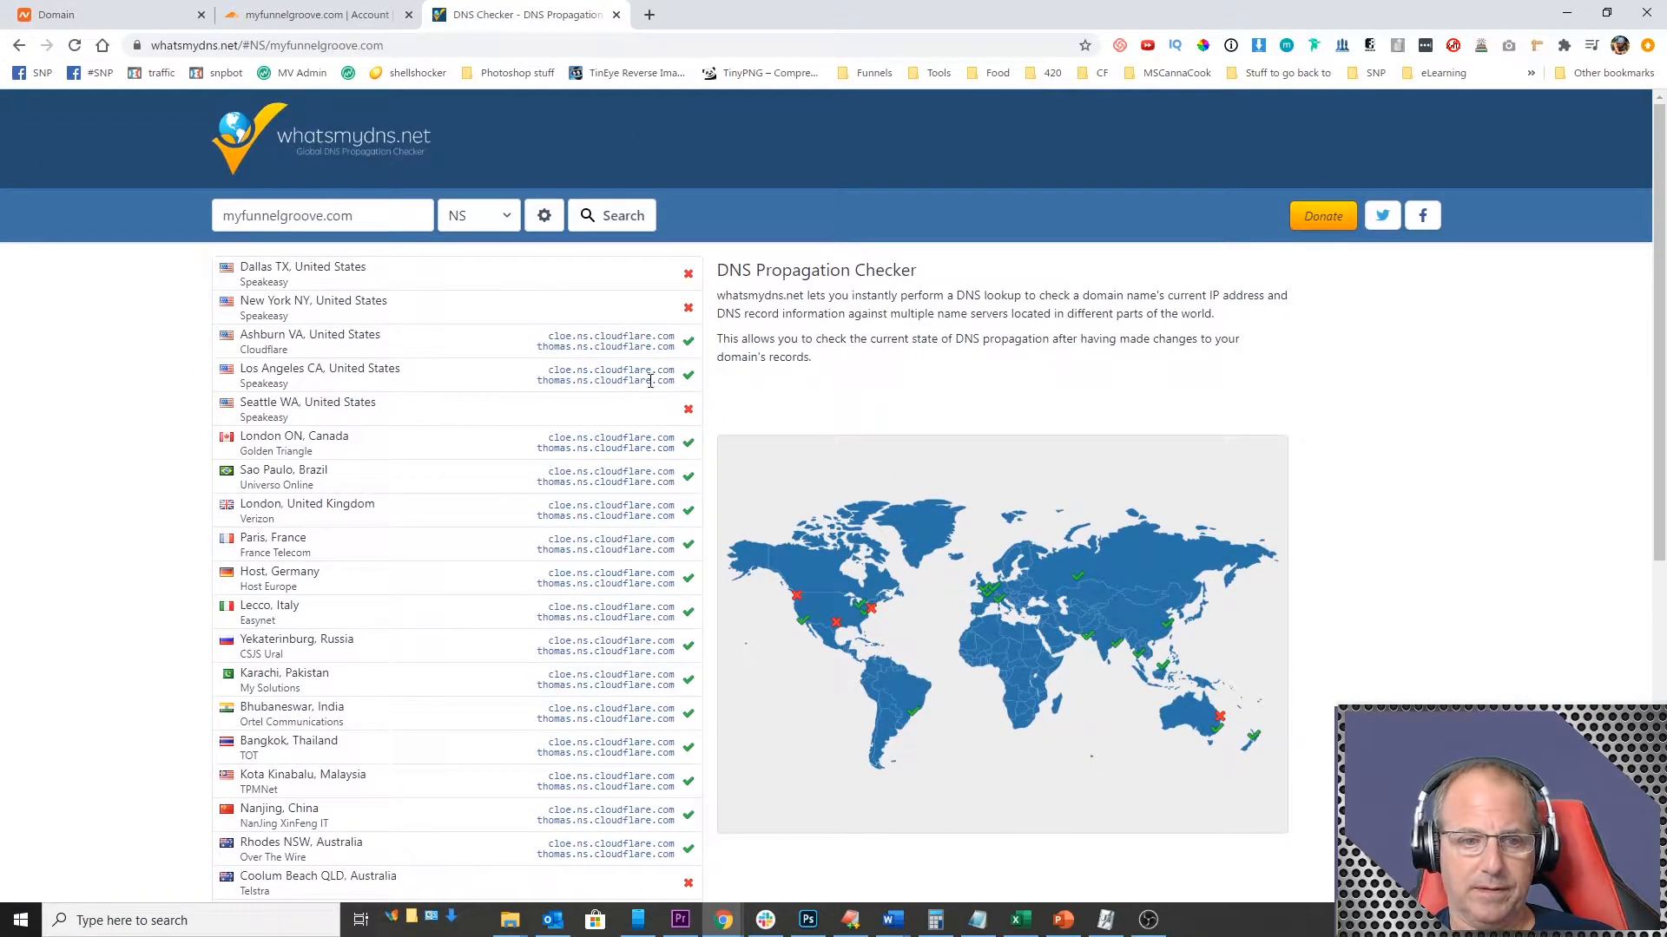
{"action": "left_click", "coordinate": [611, 217]}
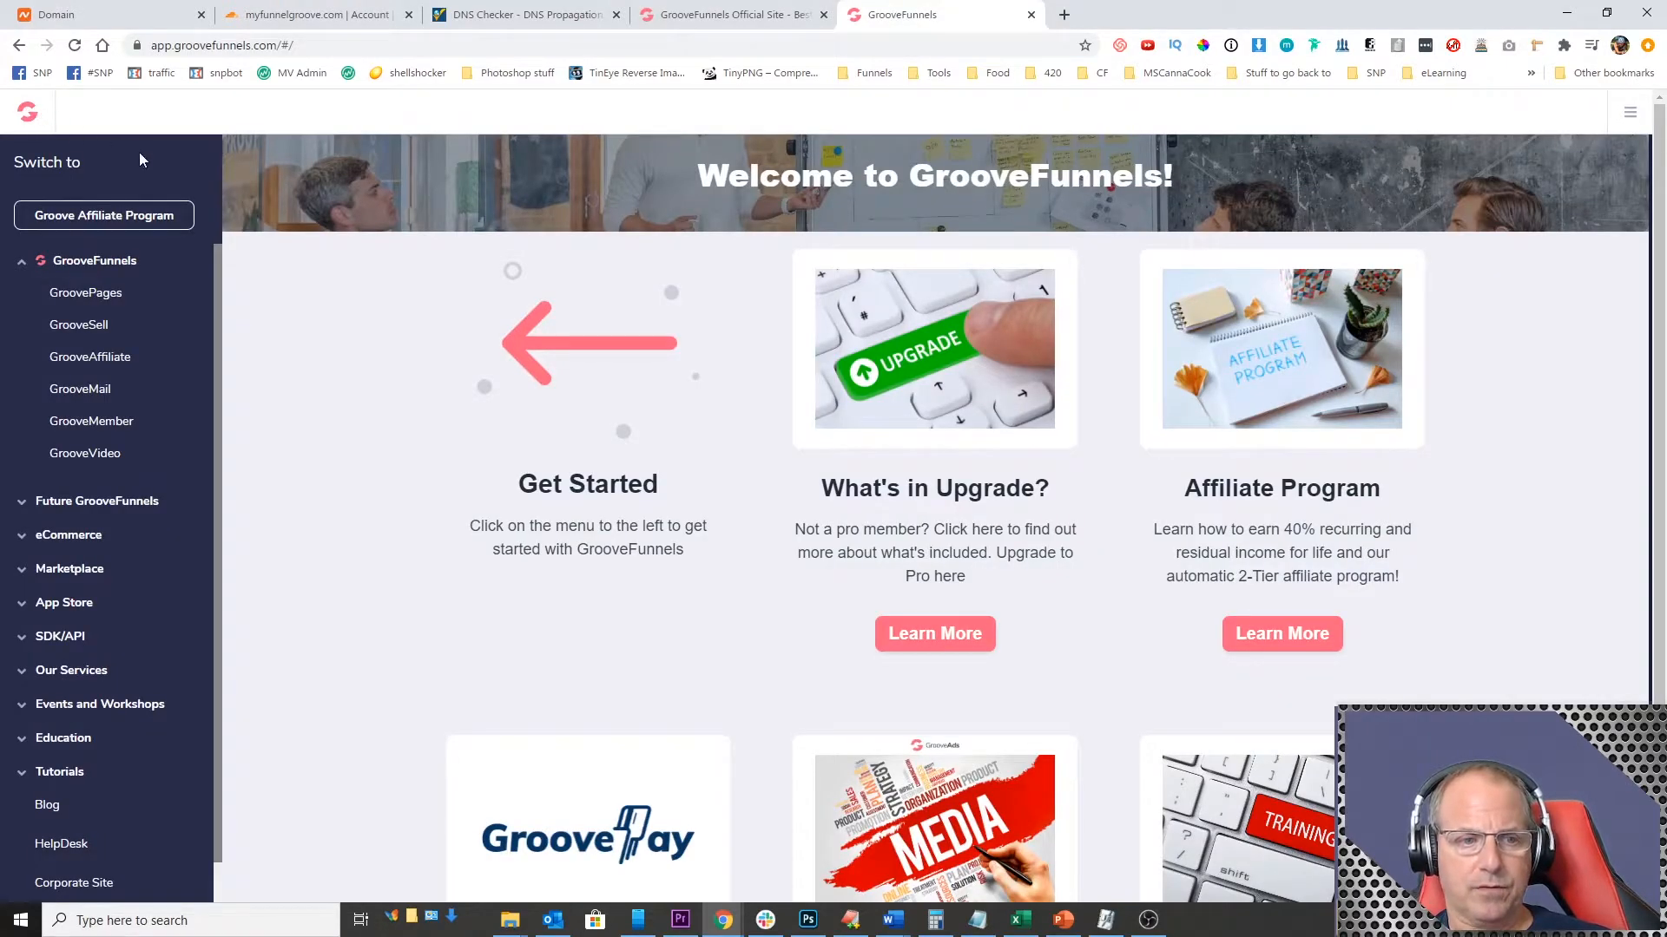
Step: Create a new site in GroovePages from the Simple Landing Page template
{"action": "left_click", "coordinate": [98, 299]}
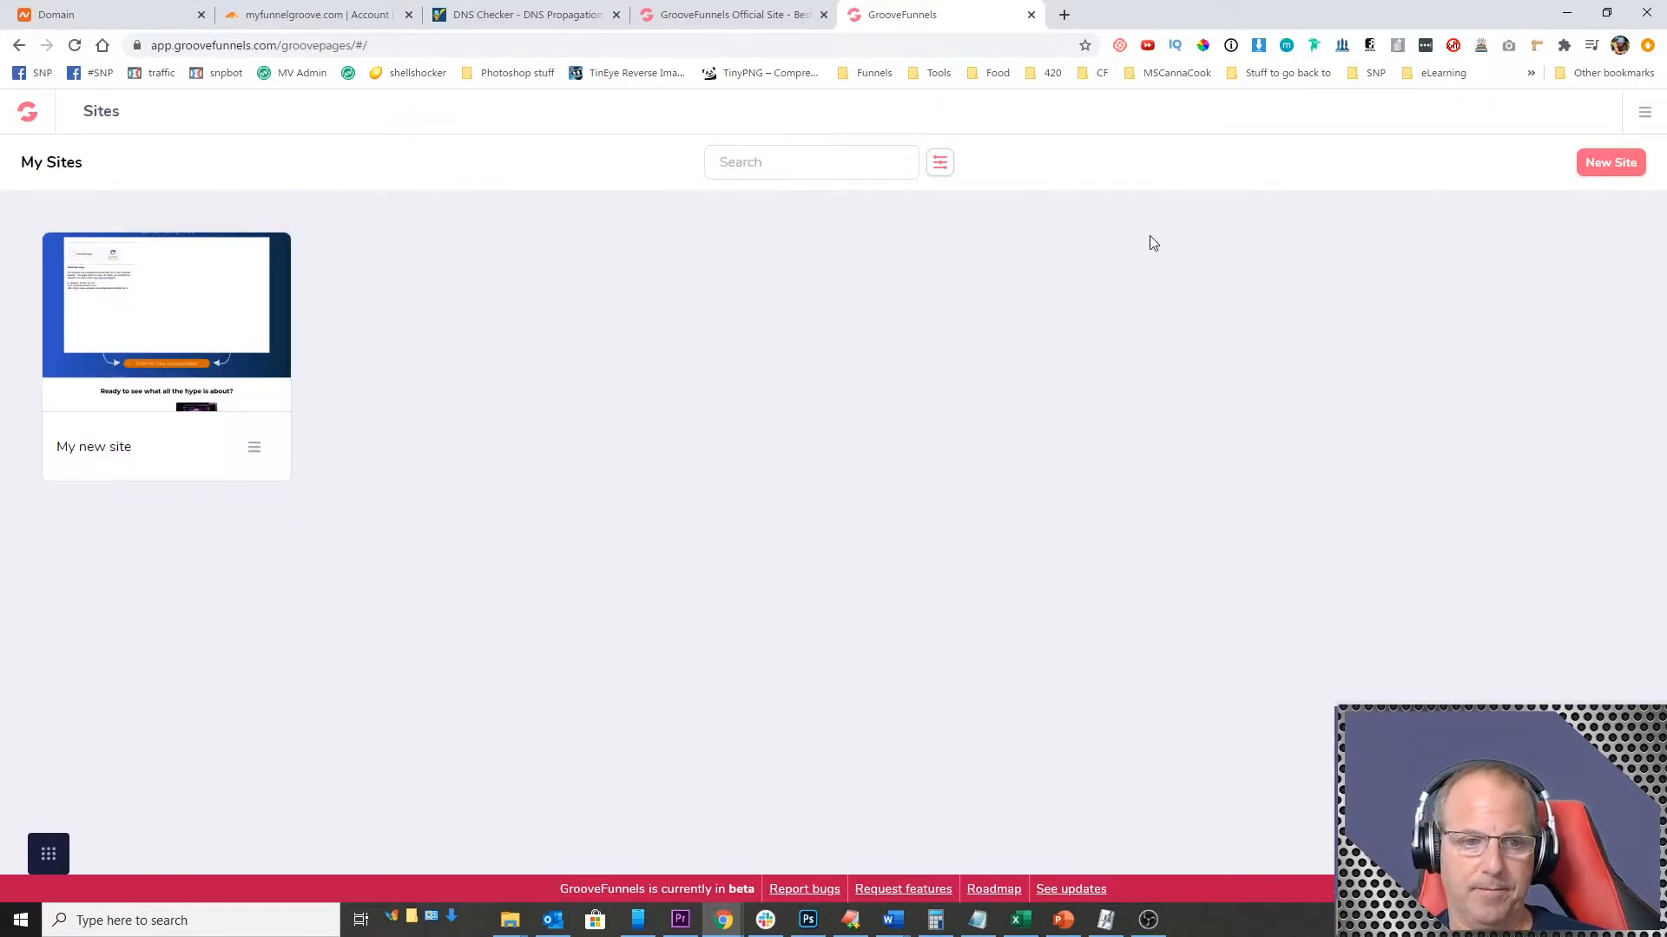
{"action": "left_click", "coordinate": [1606, 164]}
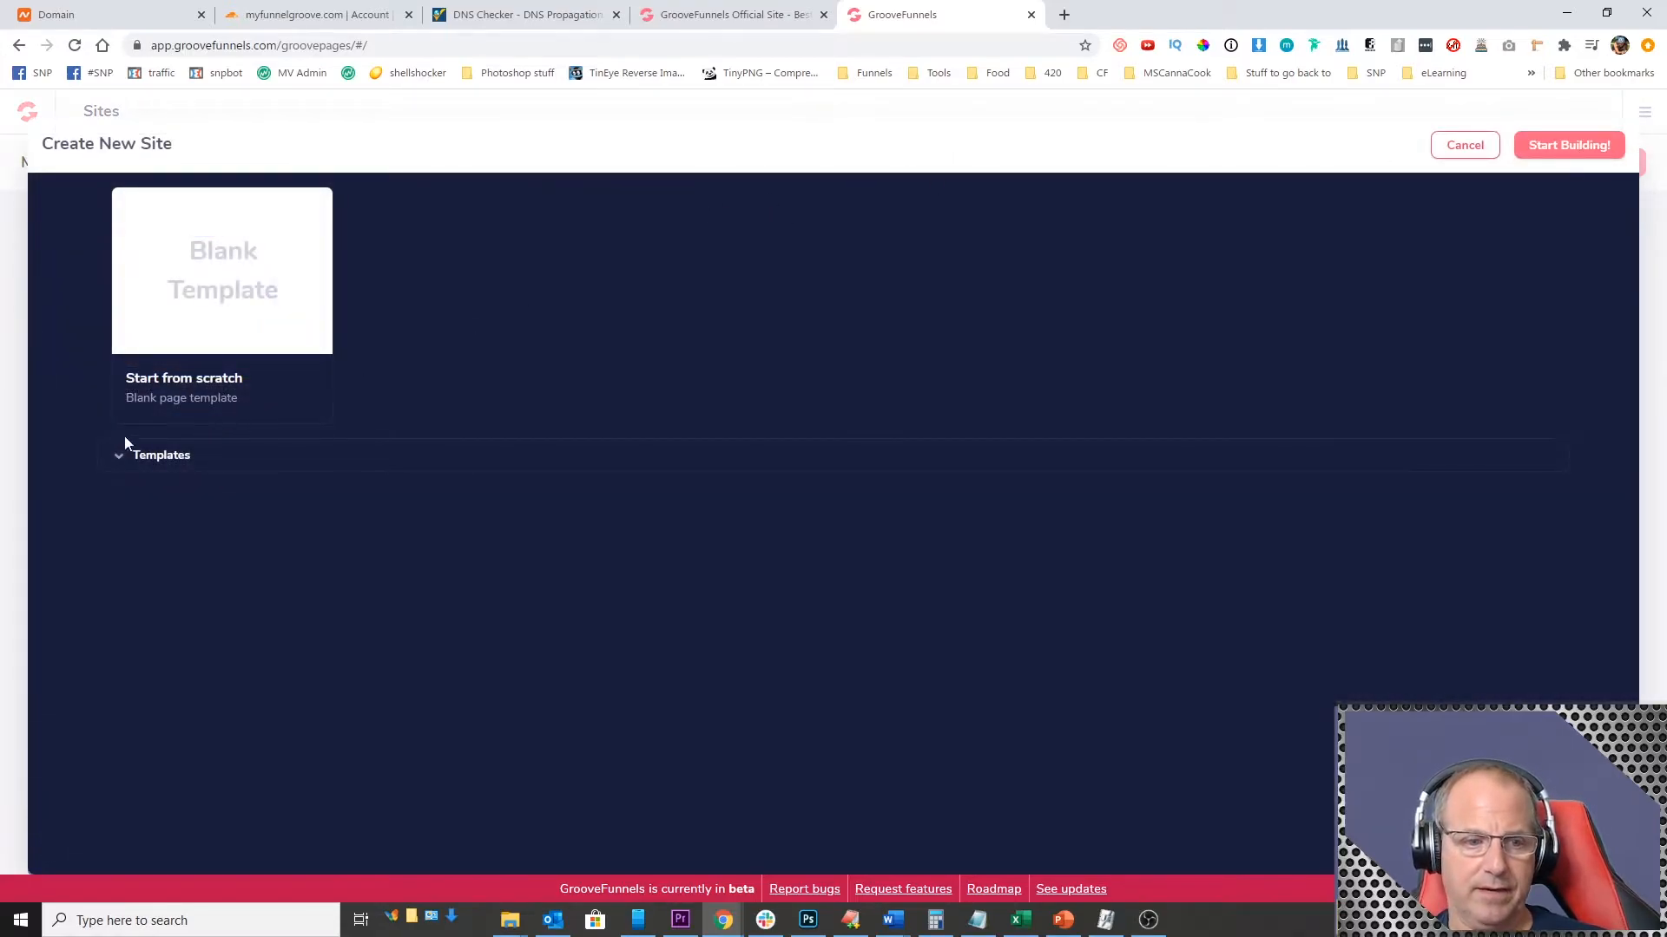
{"action": "left_click", "coordinate": [115, 460]}
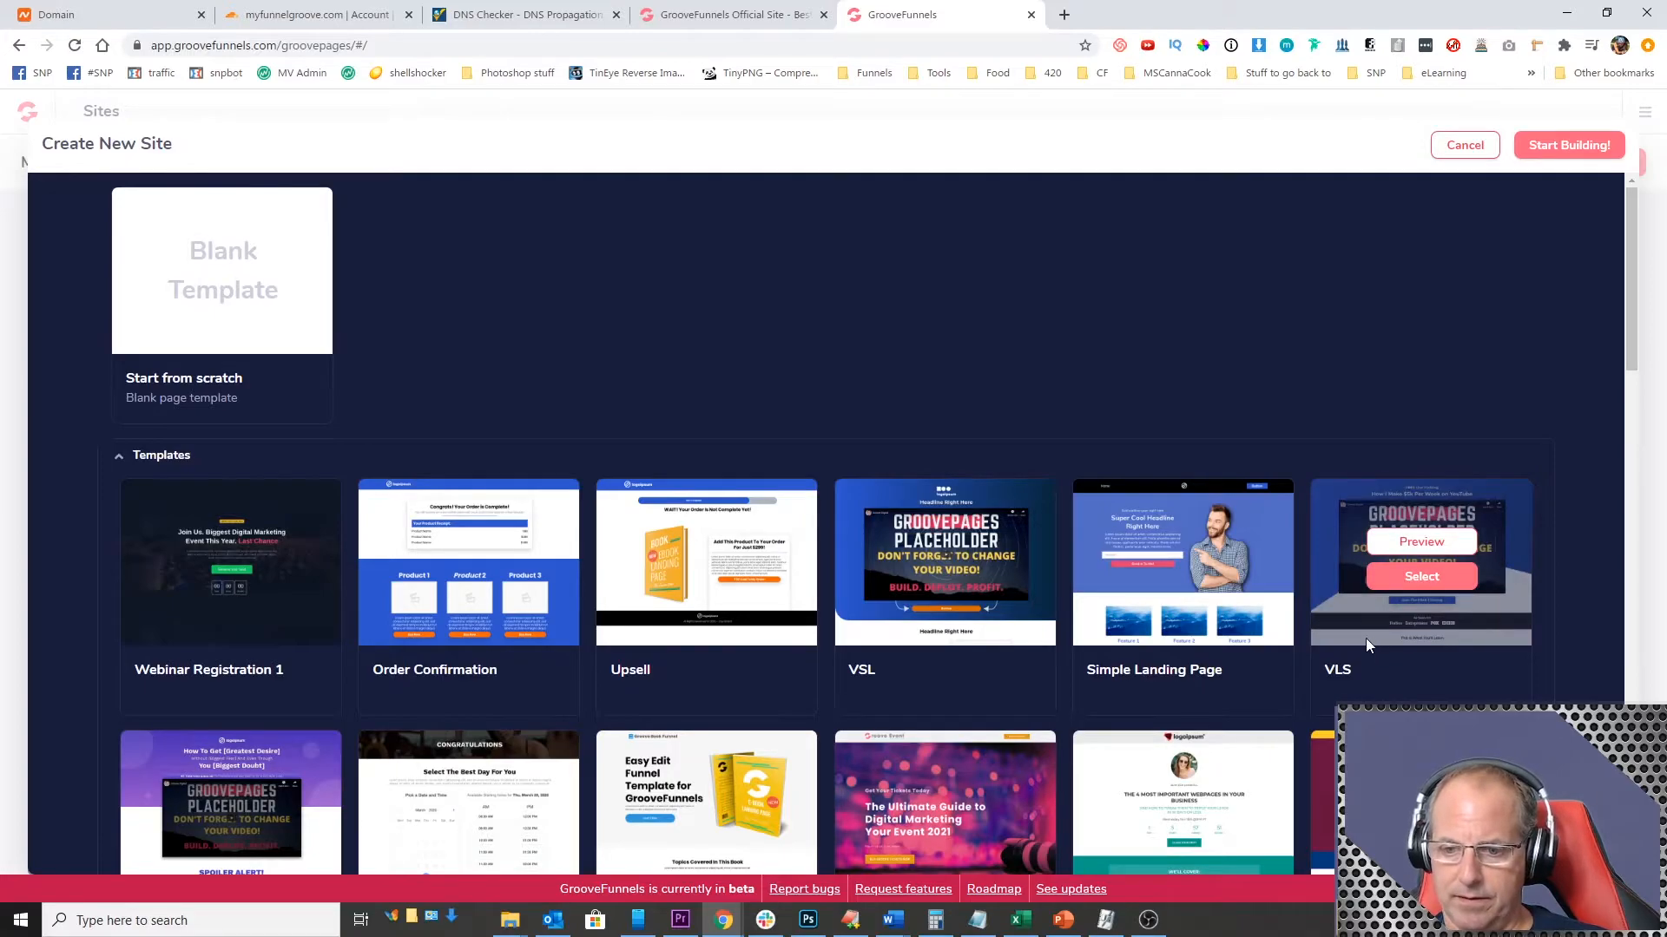
{"action": "scroll", "coordinate": [1094, 627], "scroll_direction": "down", "scroll_amount": 4}
{"action": "scroll", "coordinate": [1085, 614], "scroll_direction": "up", "scroll_amount": 4}
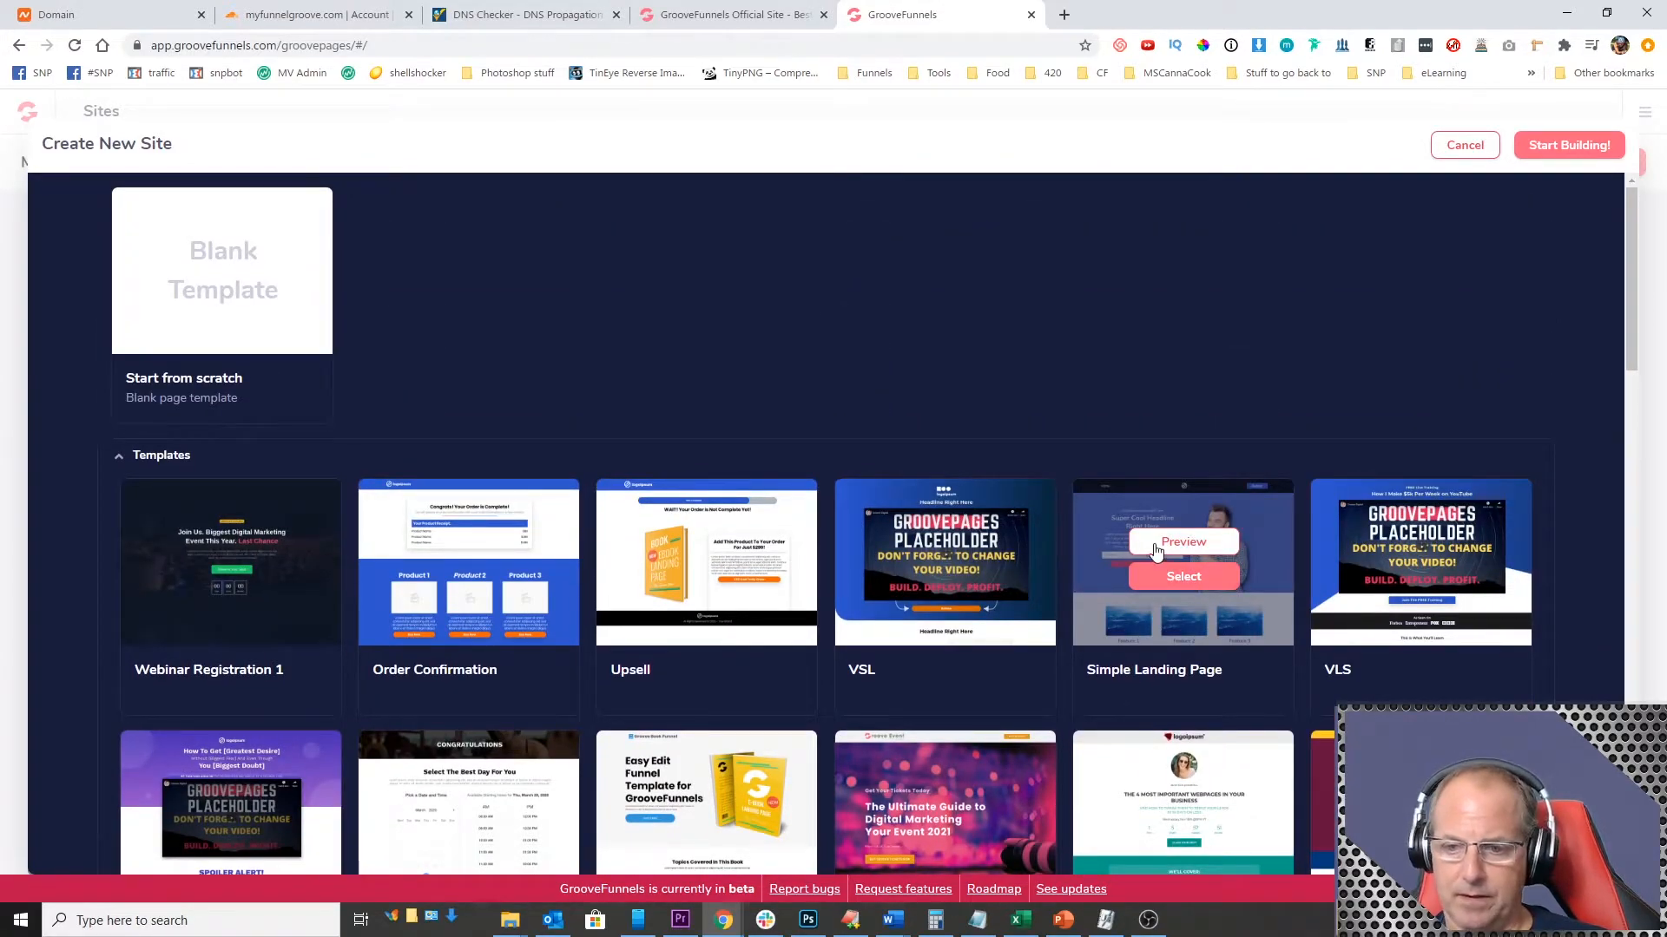
{"action": "left_click", "coordinate": [1184, 577]}
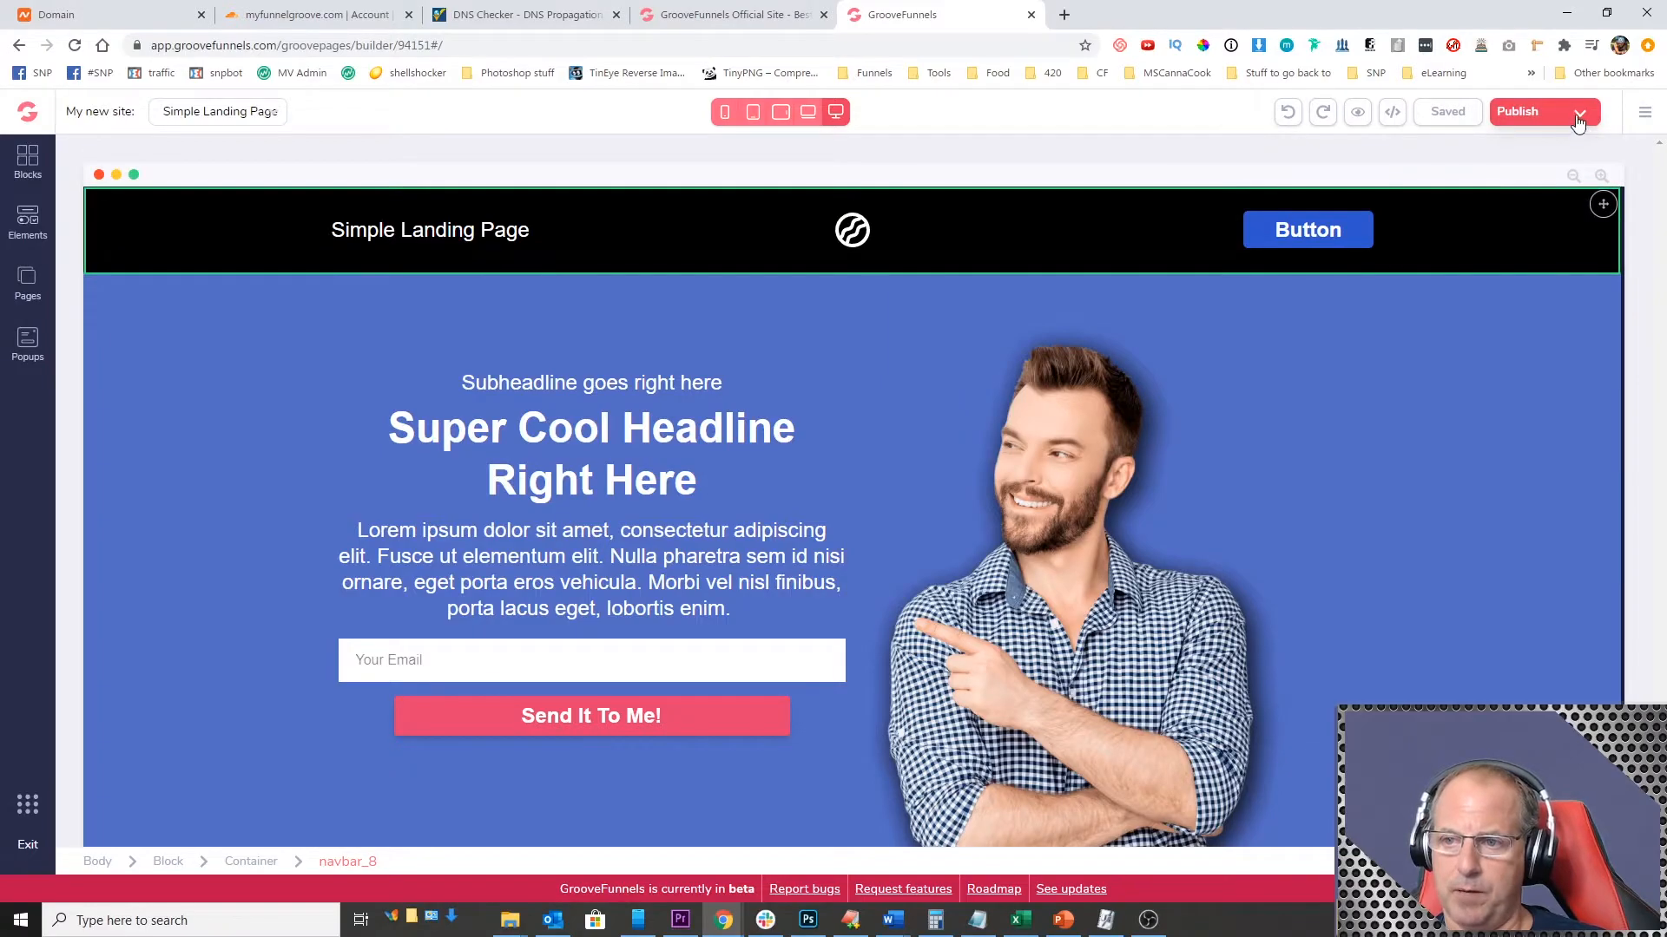
Step: Open the site's publishing settings and enable publishing on your own domain, entering myfunnelgroove.com copied from Namecheap
{"action": "left_click", "coordinate": [1577, 119]}
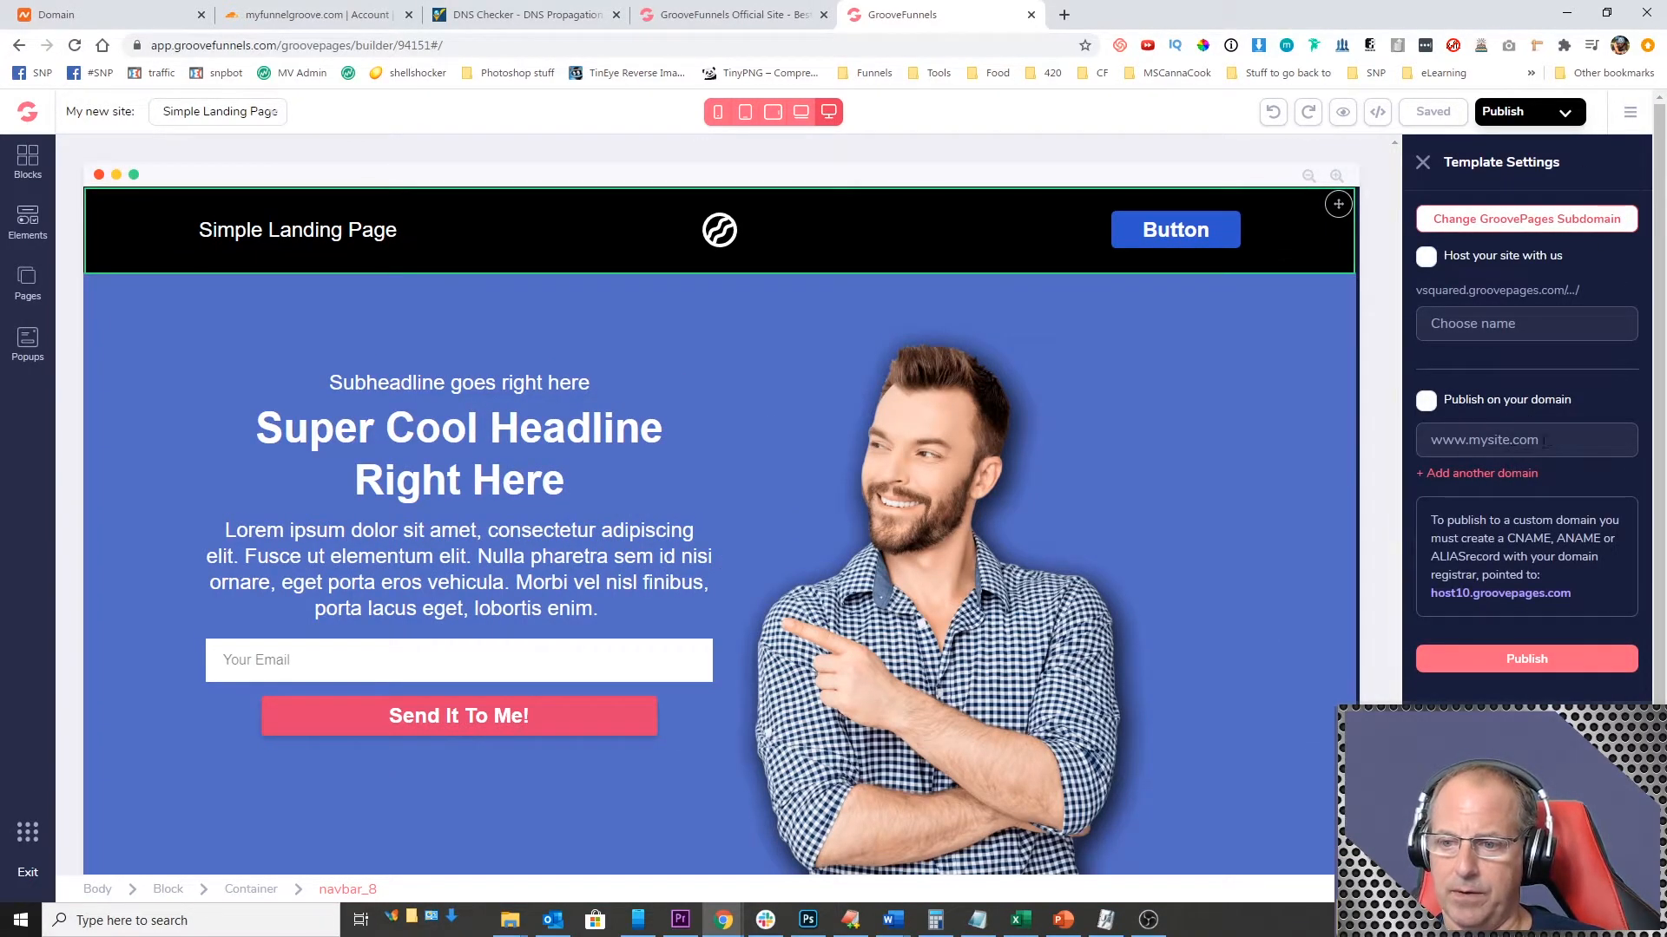
{"action": "left_click", "coordinate": [128, 18]}
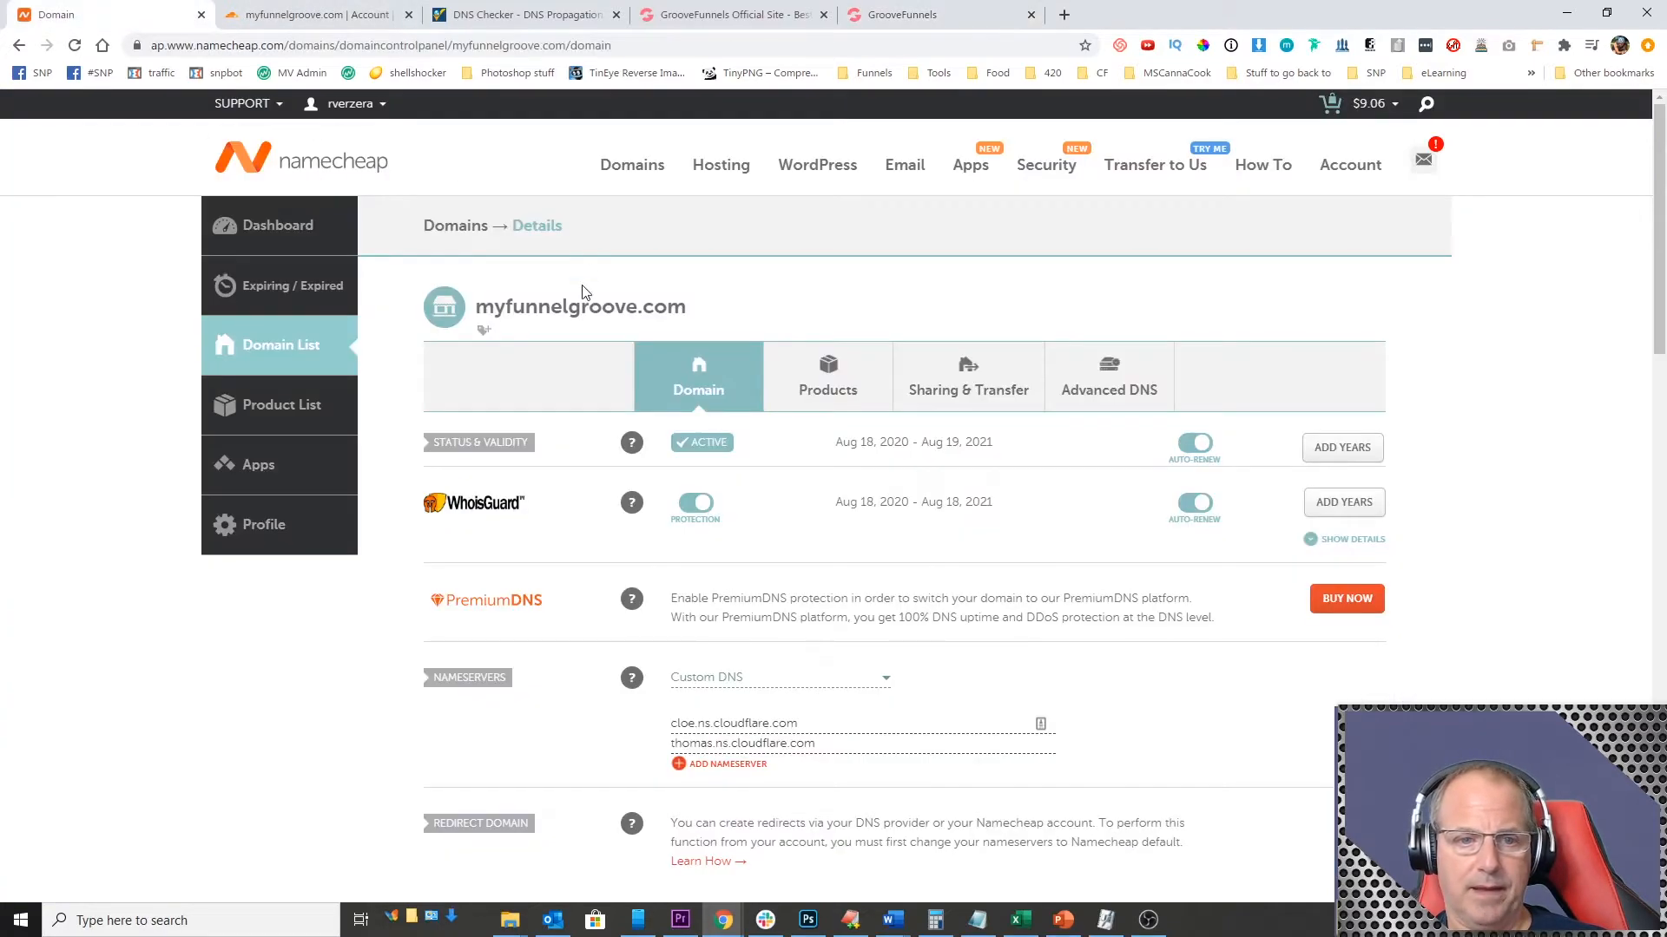
{"action": "double_click", "coordinate": [589, 306]}
{"action": "mouse_move", "coordinate": [589, 305]}
{"action": "left_mouse_down"}
{"action": "mouse_move", "coordinate": [1200, 305]}
{"action": "mouse_move", "coordinate": [583, 299]}
{"action": "left_mouse_up"}
{"action": "triple_click", "coordinate": [658, 309]}
{"action": "key", "text": "ctrl+c"}
{"action": "left_click", "coordinate": [686, 16]}
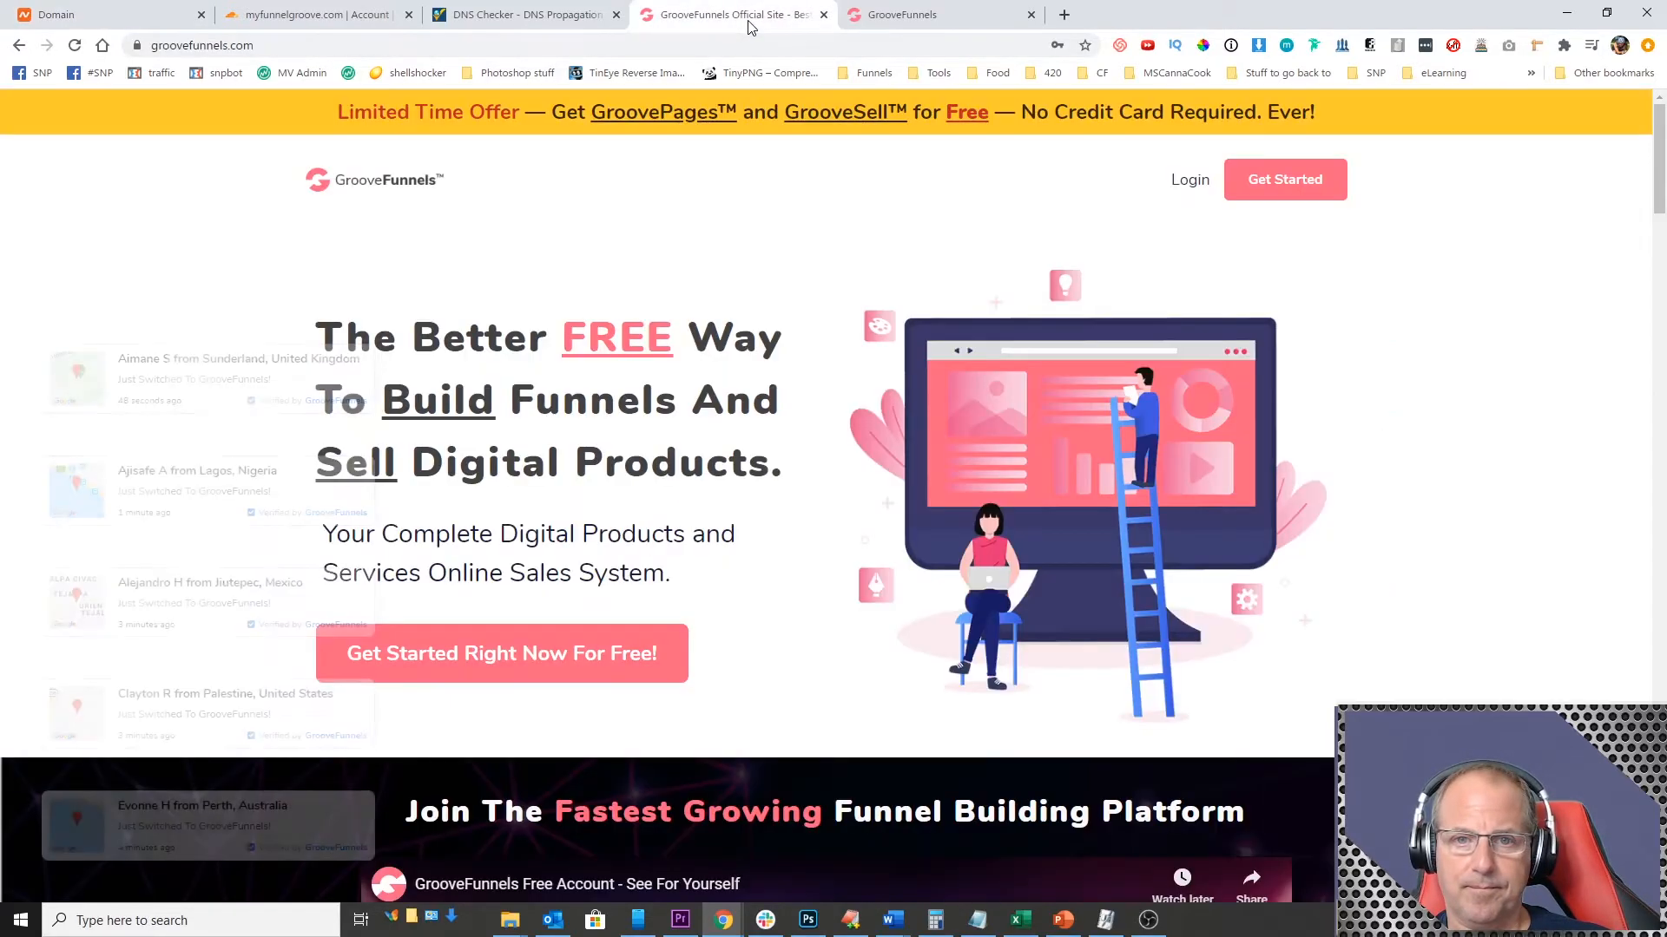
{"action": "left_click", "coordinate": [942, 19]}
{"action": "left_click", "coordinate": [822, 16]}
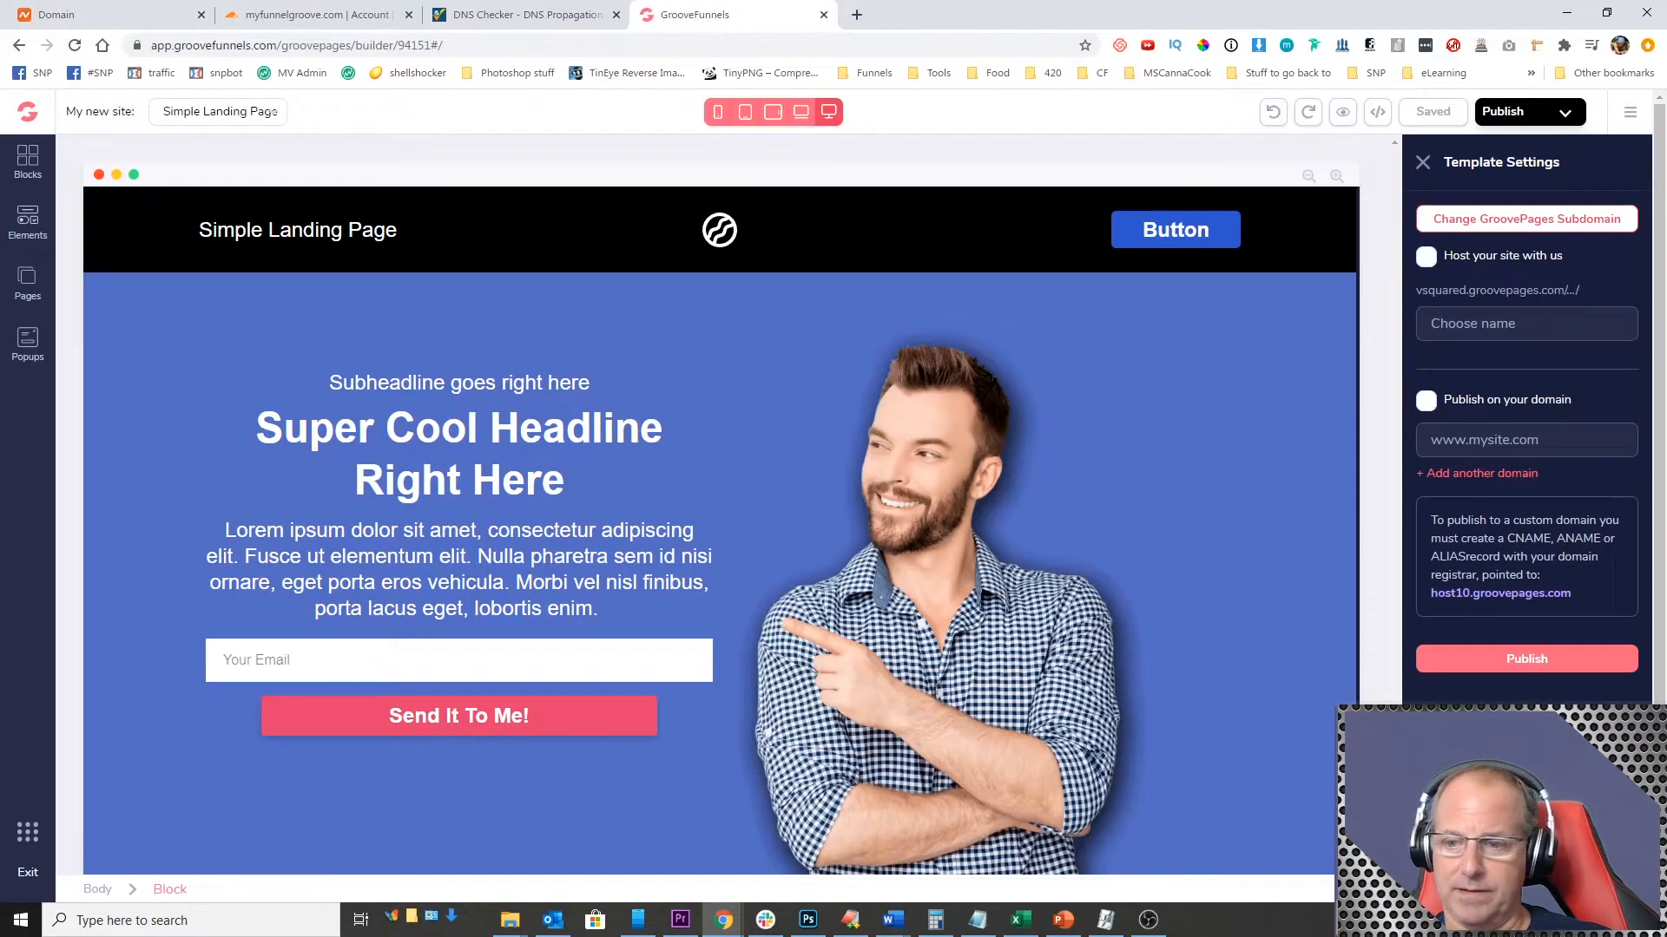
{"action": "left_click", "coordinate": [1425, 407]}
{"action": "left_click", "coordinate": [1519, 440]}
{"action": "key", "text": "ctrl+v"}
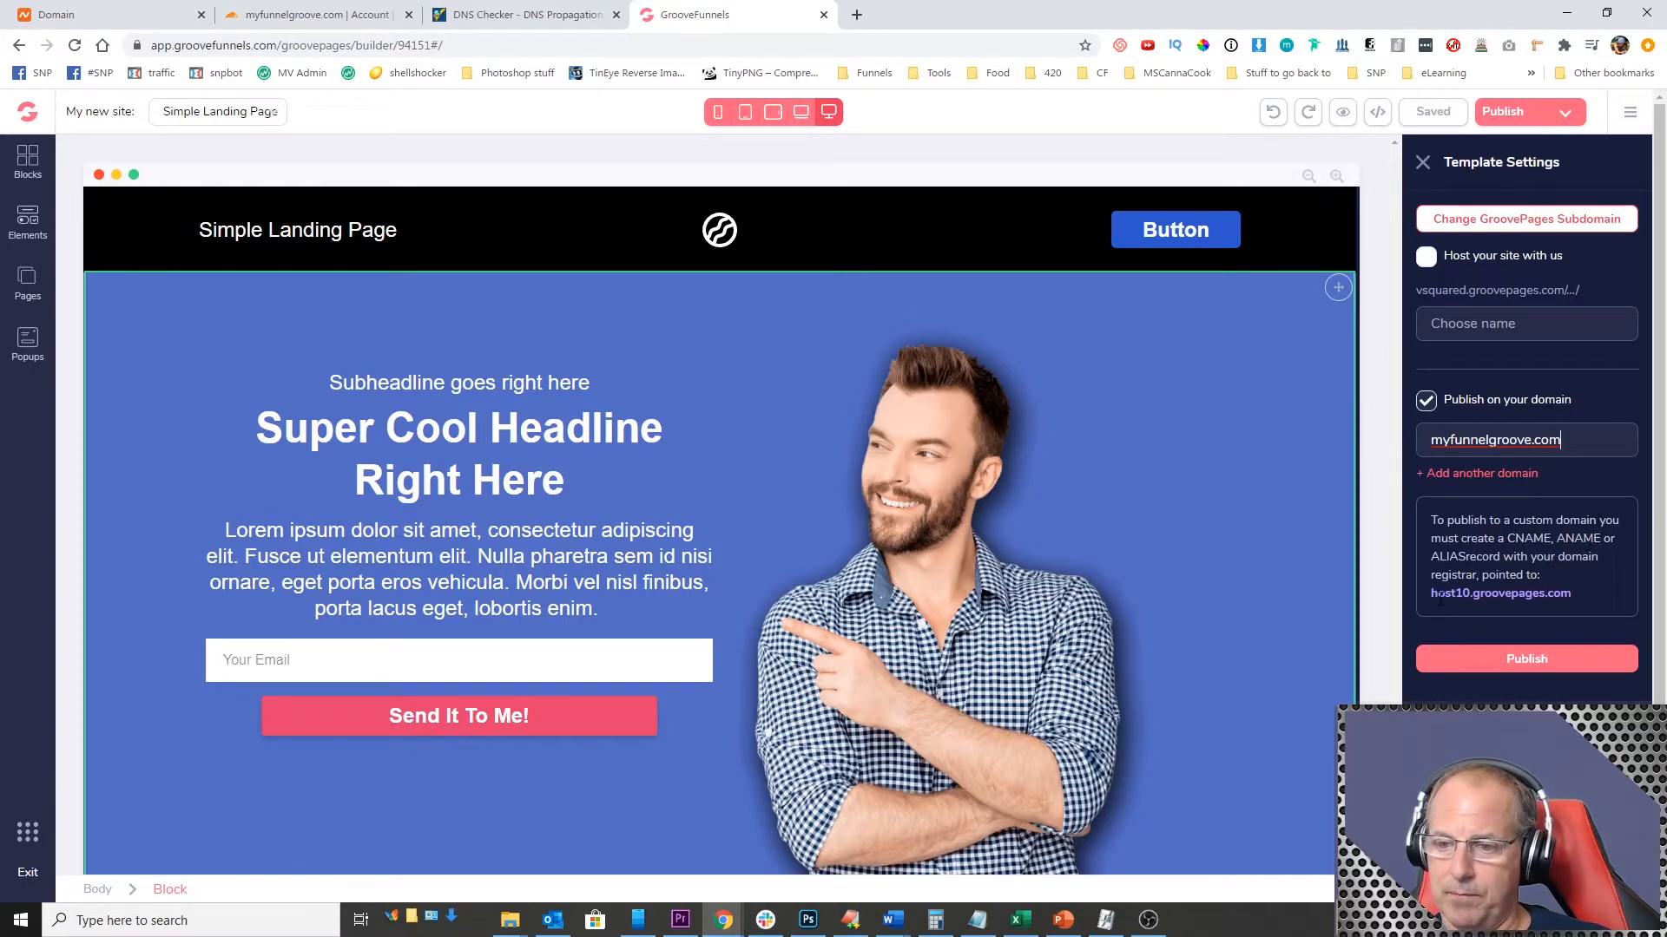
Step: Copy the CNAME target host10.groovepages.com from the publishing settings and open the domain's DNS records in Cloudflare
{"action": "double_click", "coordinate": [1528, 539]}
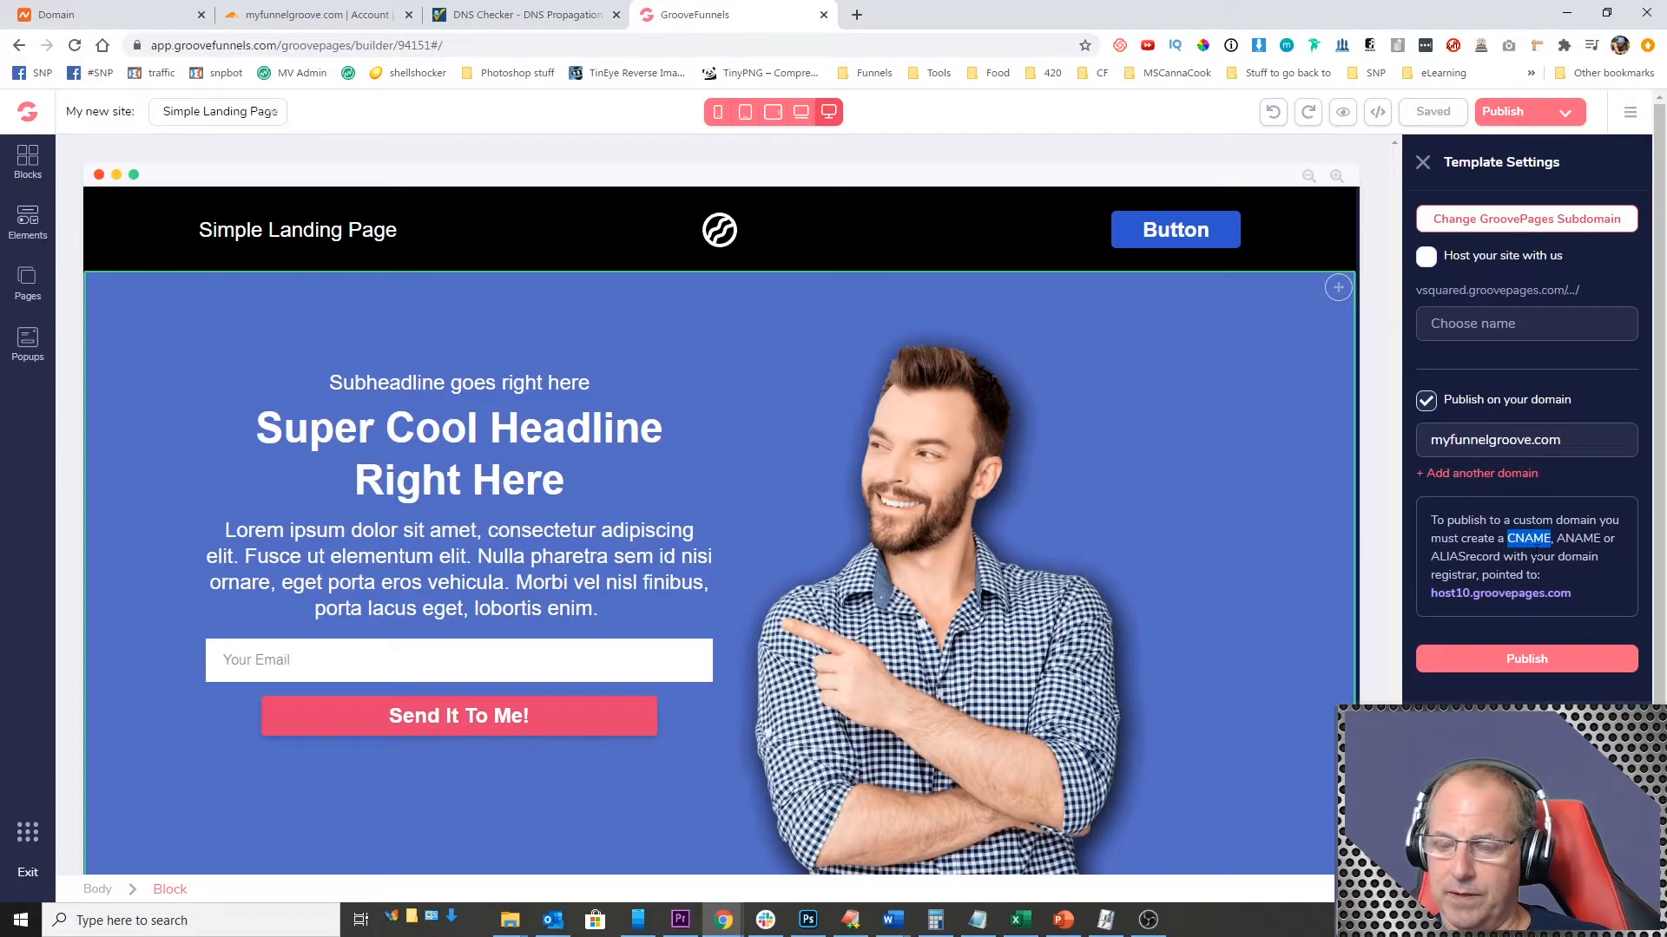
{"action": "left_click_drag", "start_coordinate": [1431, 593], "coordinate": [1560, 591]}
{"action": "key", "text": "ctrl+c"}
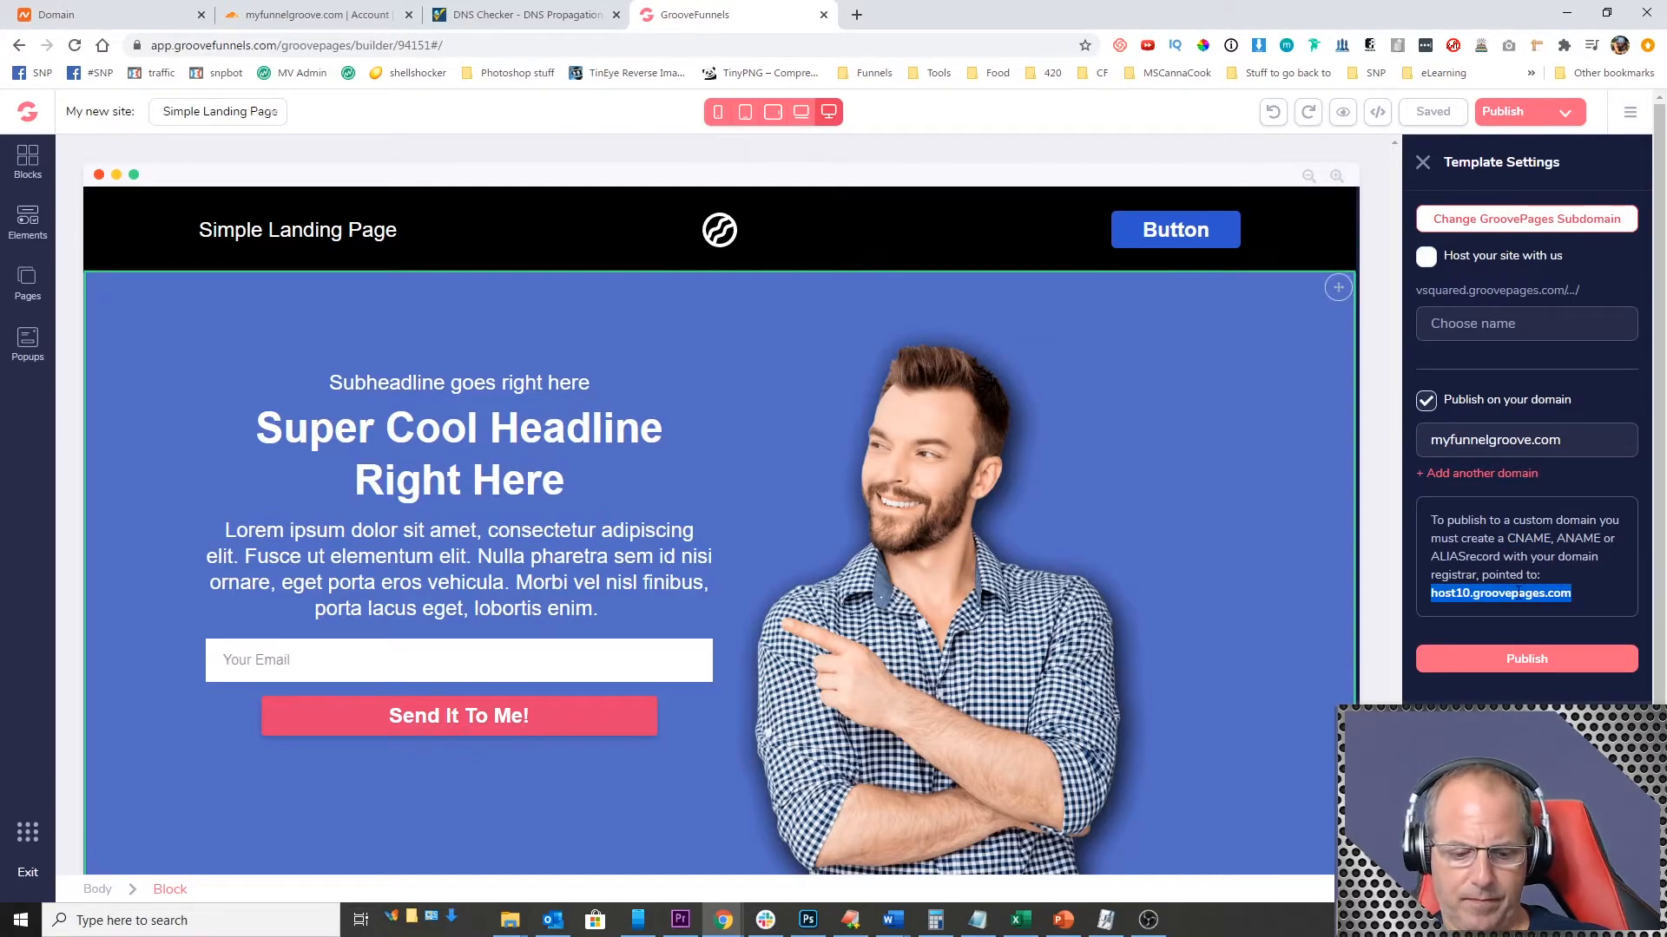
{"action": "left_click", "coordinate": [296, 14]}
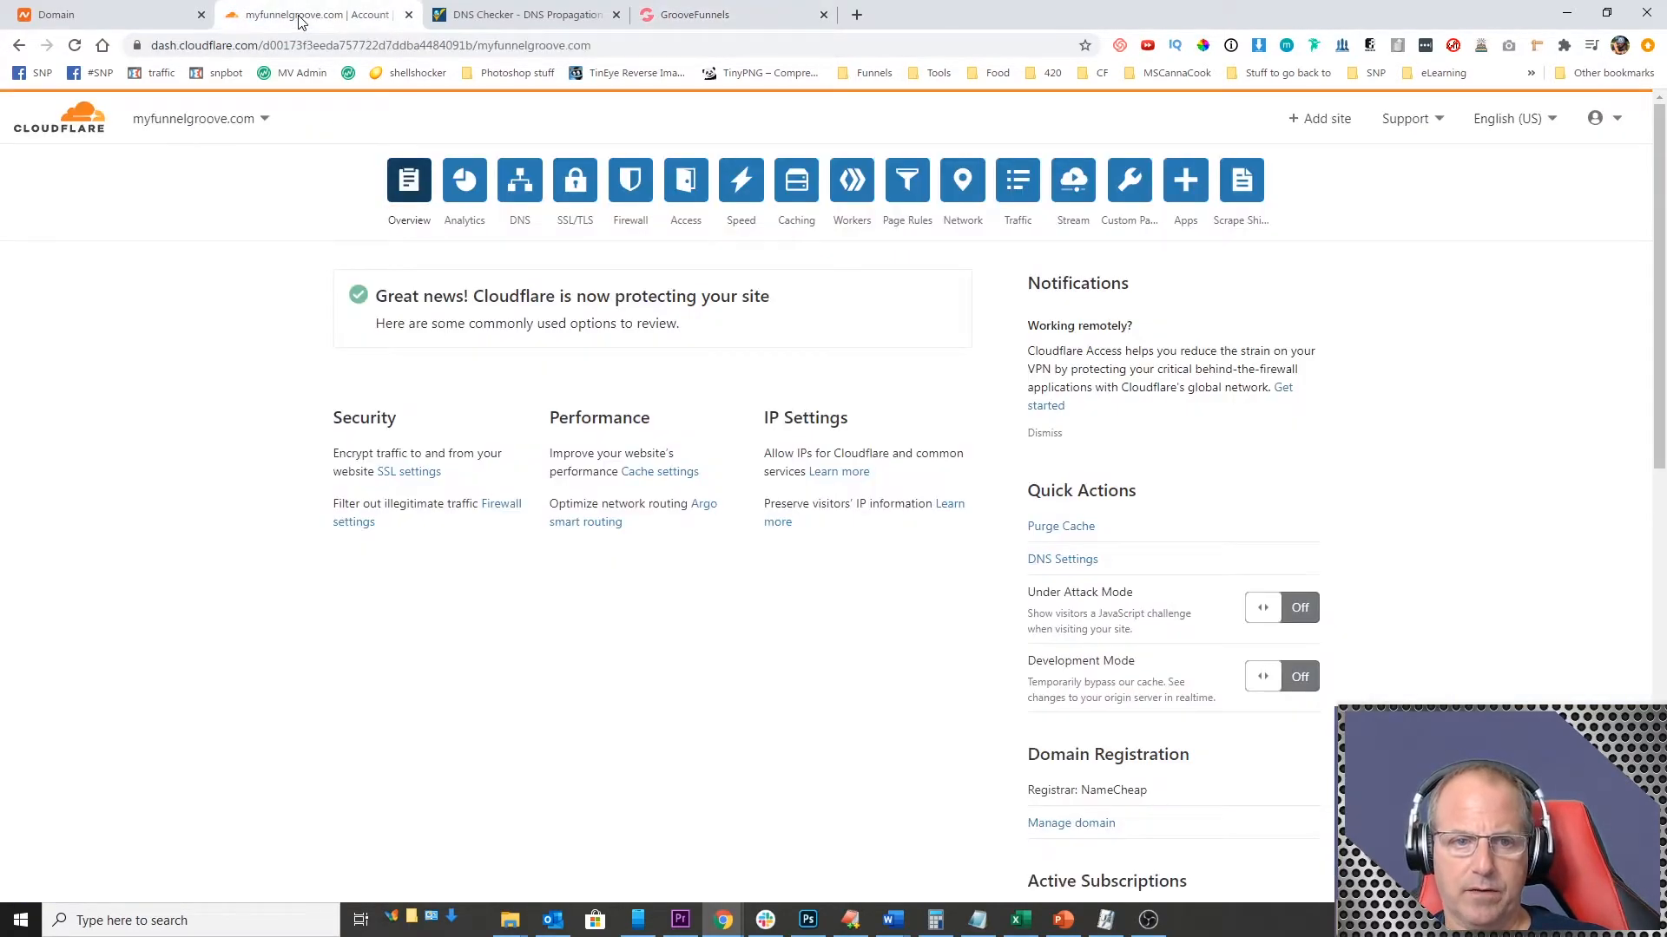
{"action": "left_click", "coordinate": [520, 183]}
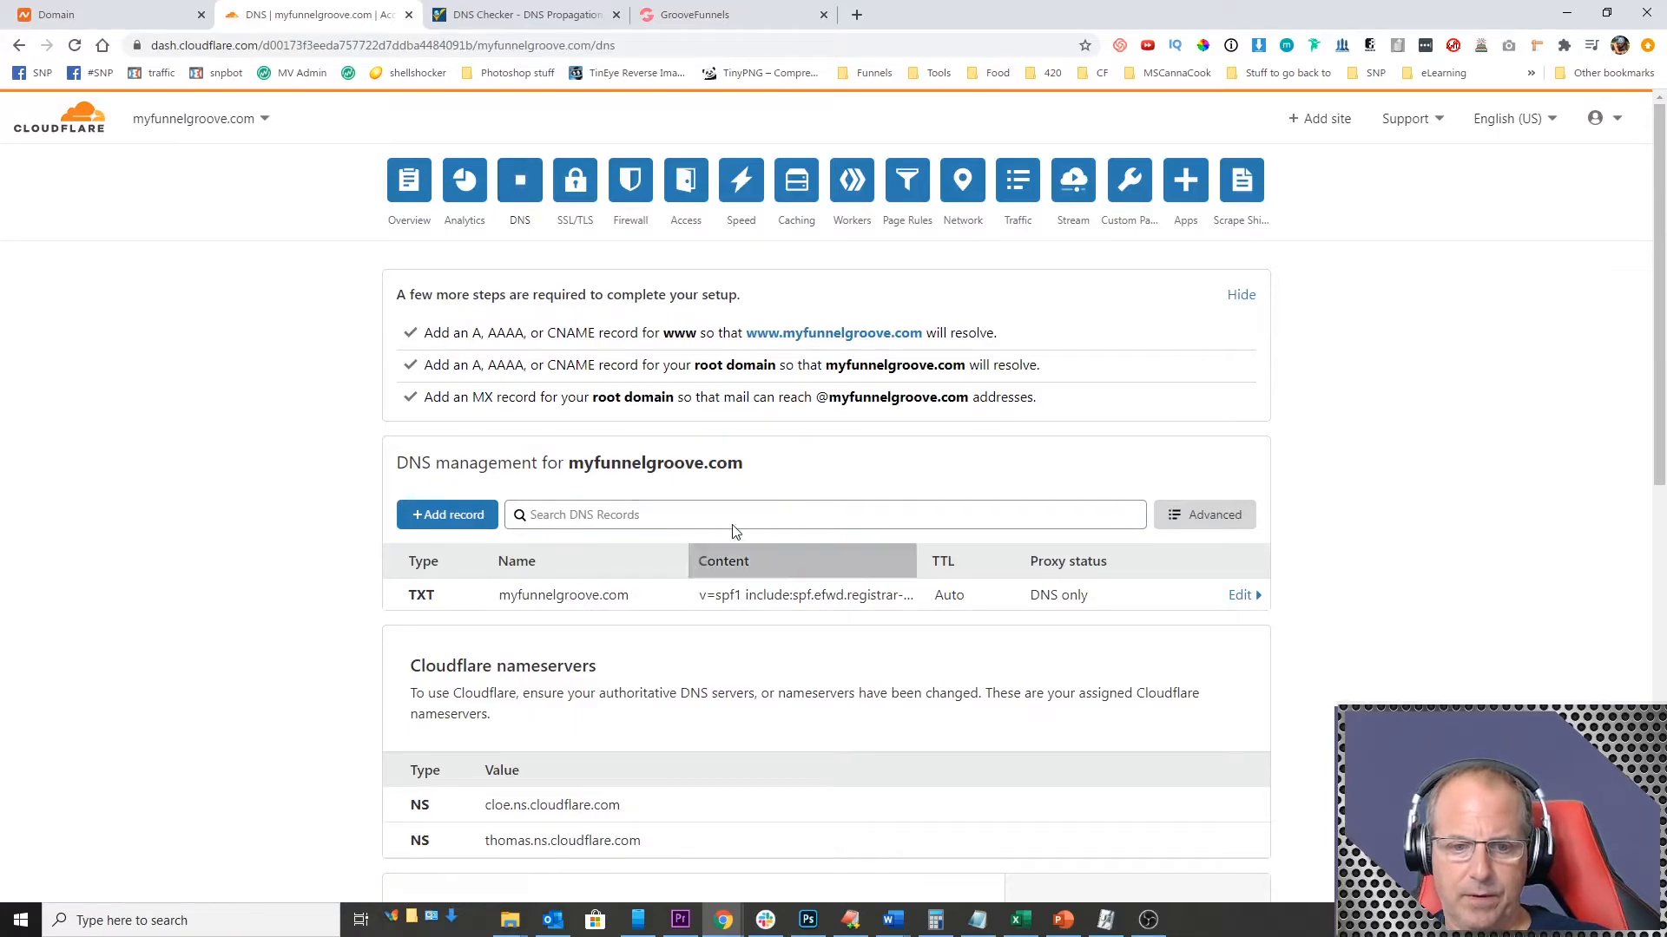
Step: Add a proxied CNAME record with name @ and target host10.groovepages.com, checking the target against GroovePages, and save it
{"action": "left_click", "coordinate": [442, 516]}
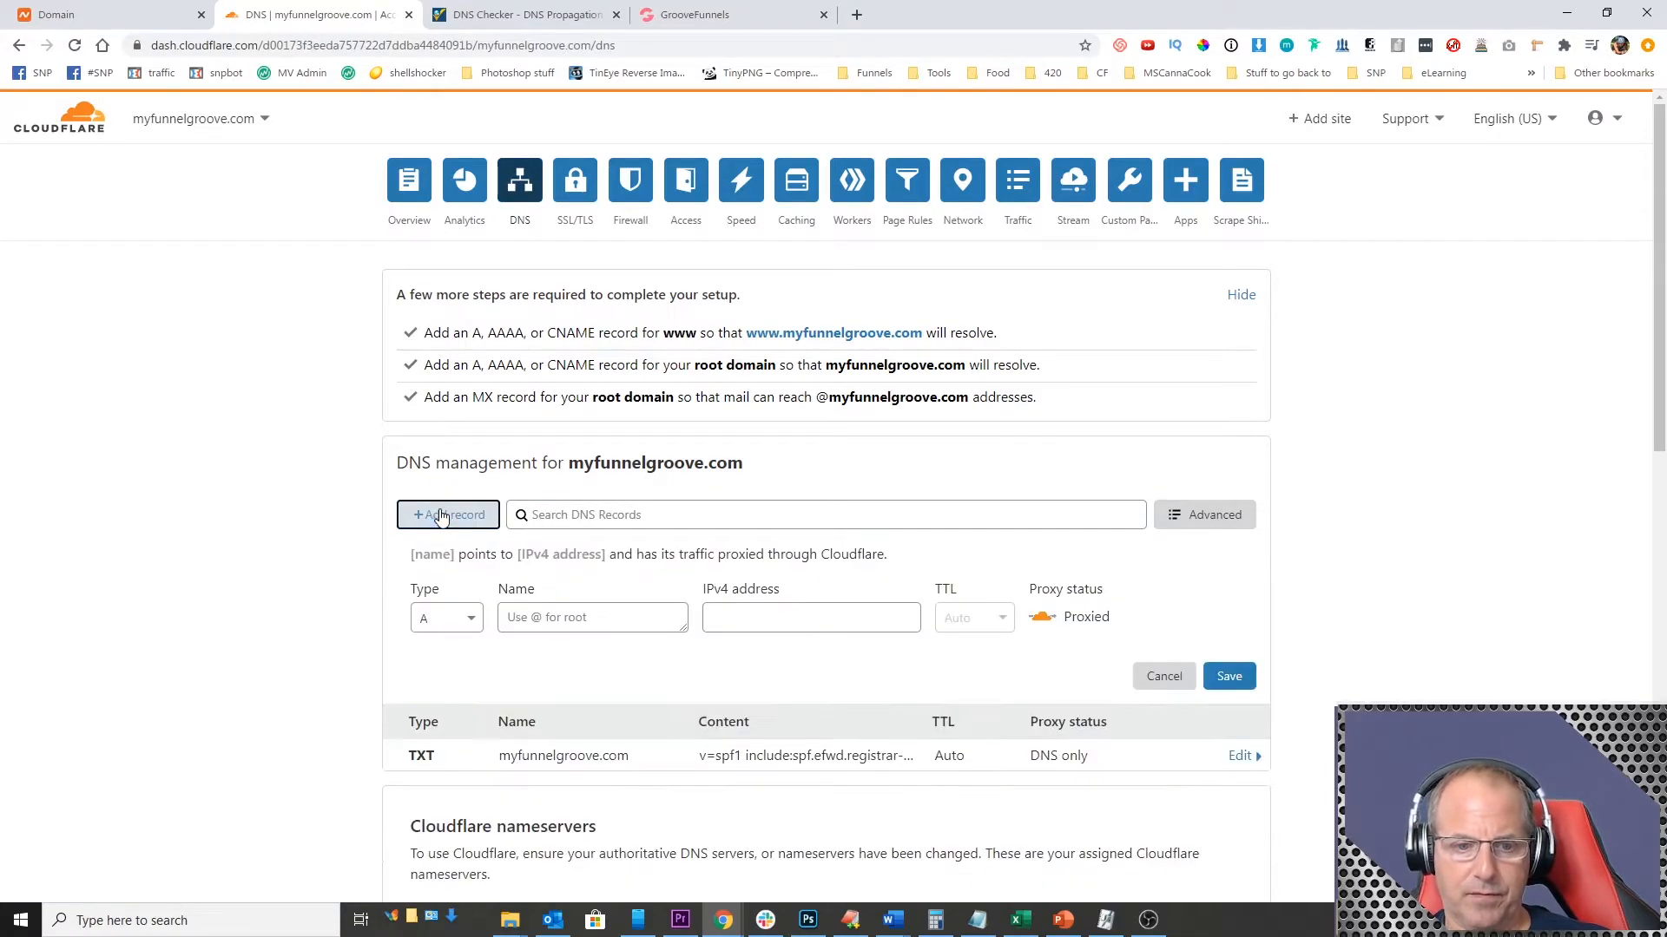
{"action": "left_click", "coordinate": [431, 621]}
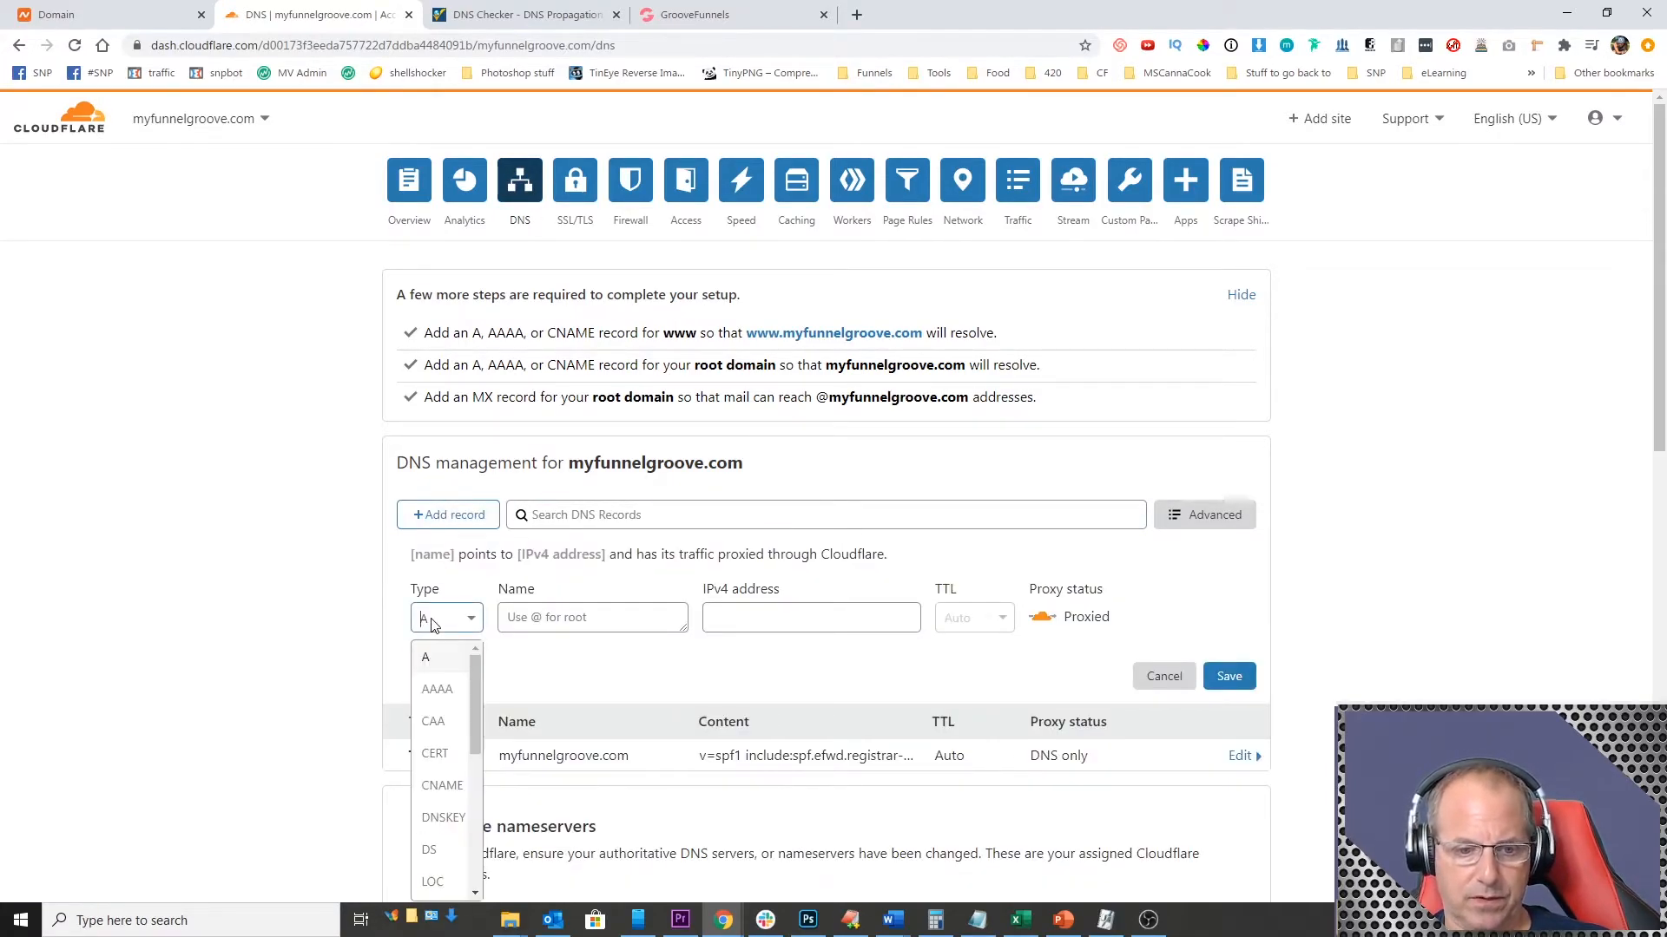
{"action": "left_click", "coordinate": [441, 786]}
{"action": "left_click", "coordinate": [548, 620]}
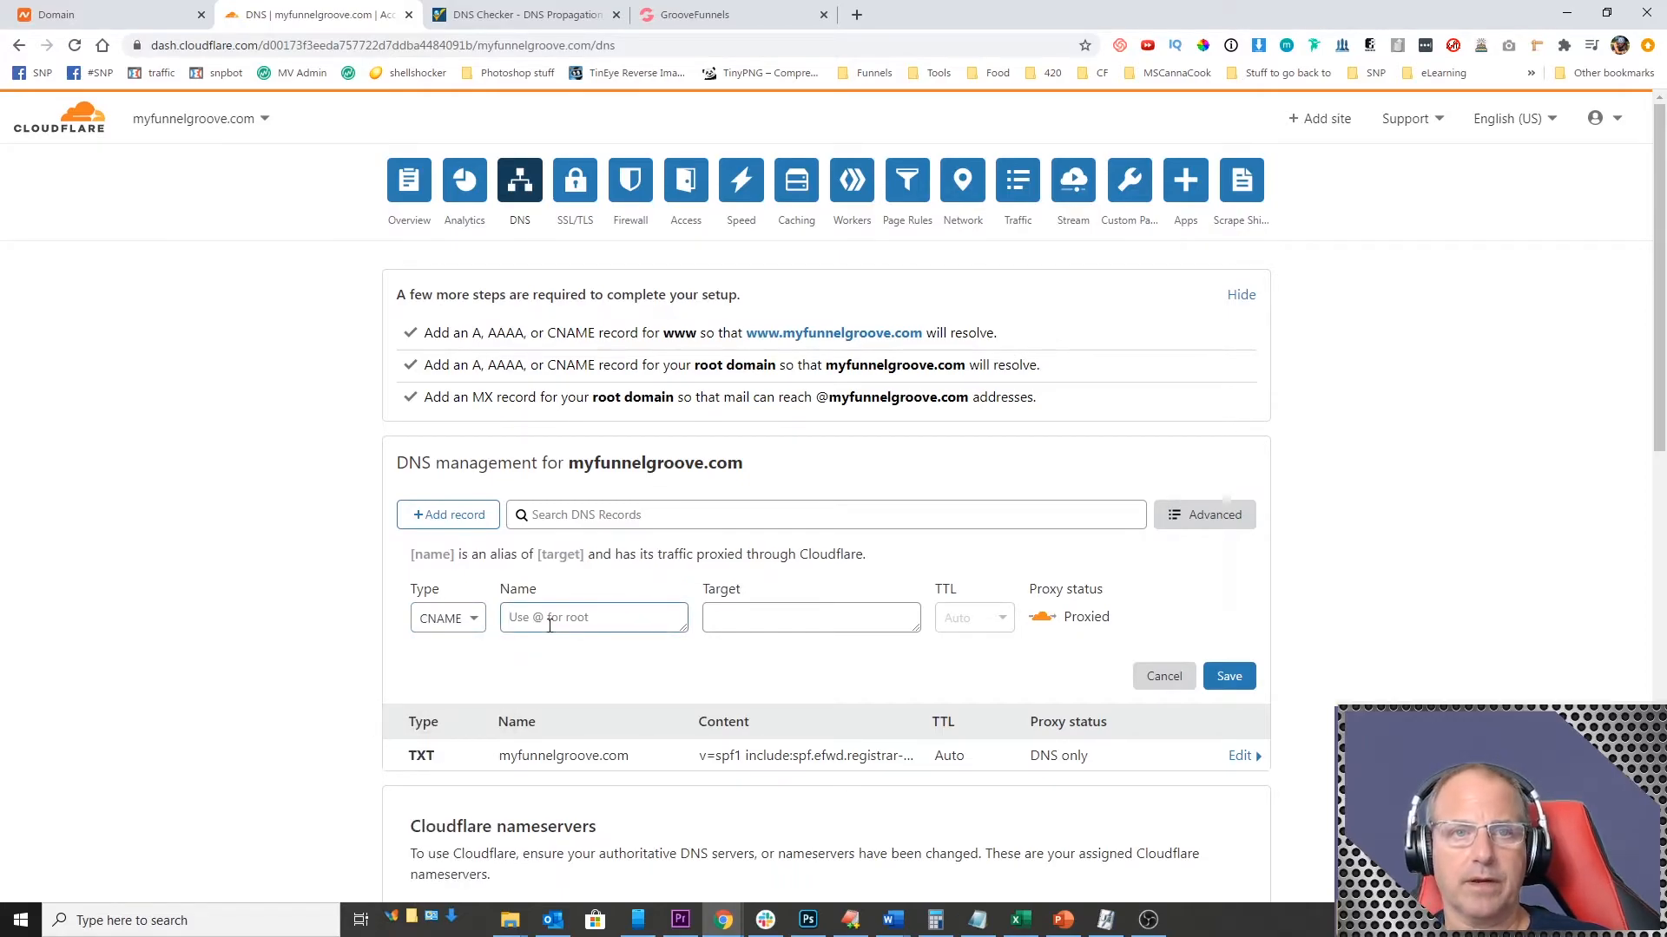
{"action": "type", "text": "@"}
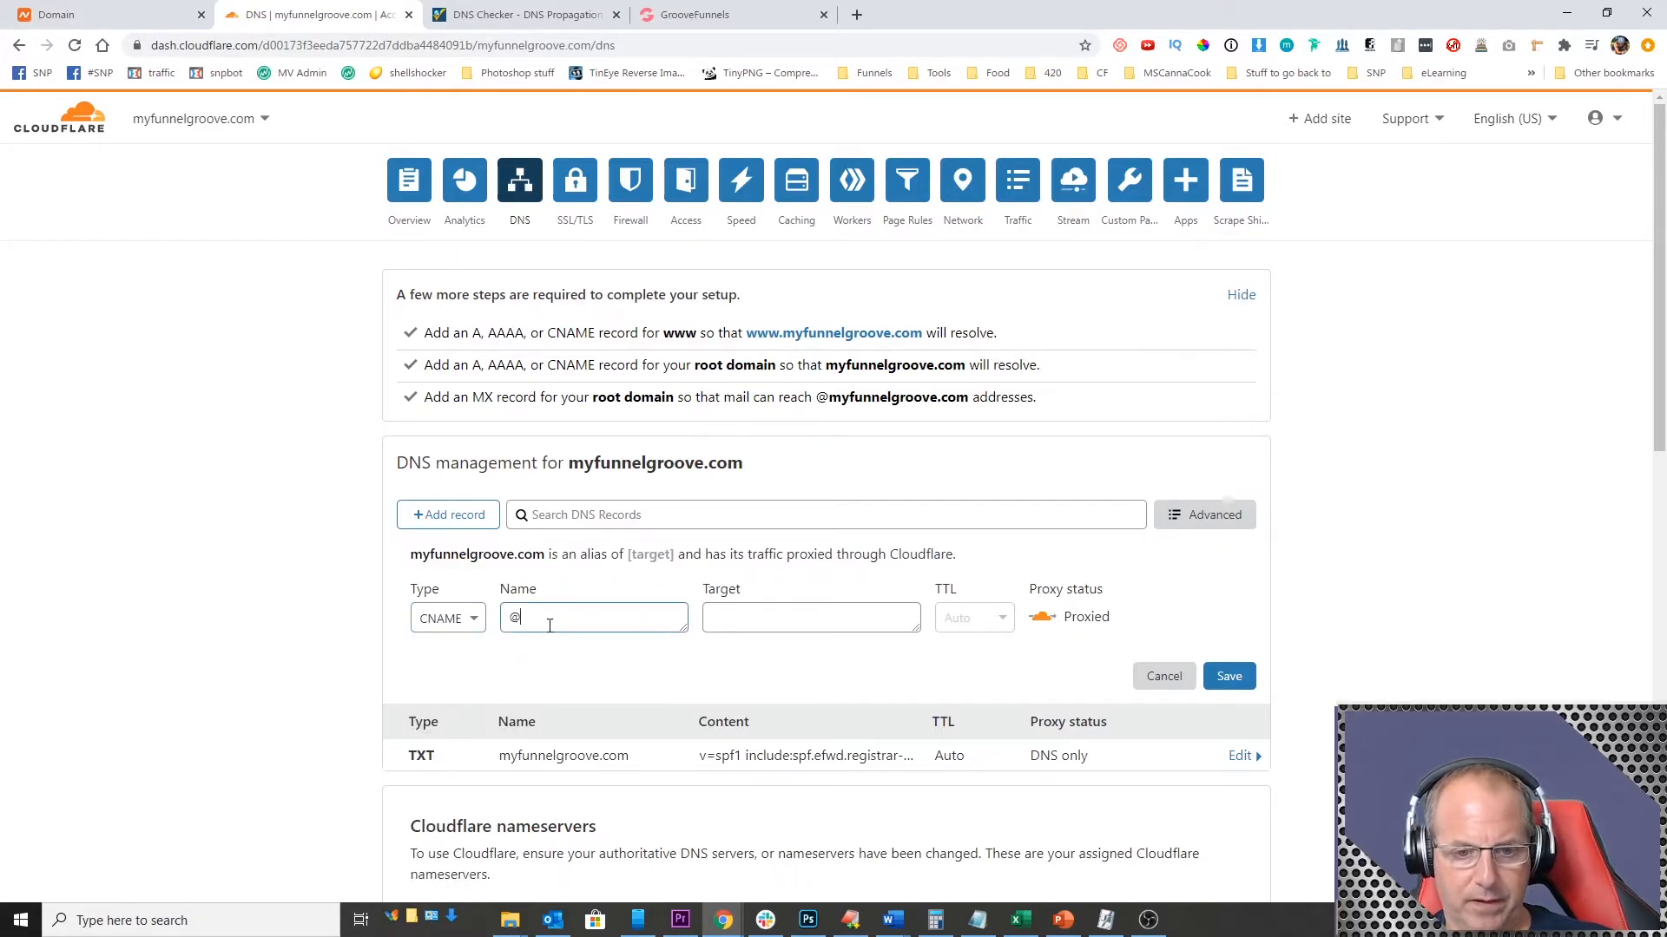
{"action": "left_click", "coordinate": [743, 616]}
{"action": "key", "text": "ctrl+v"}
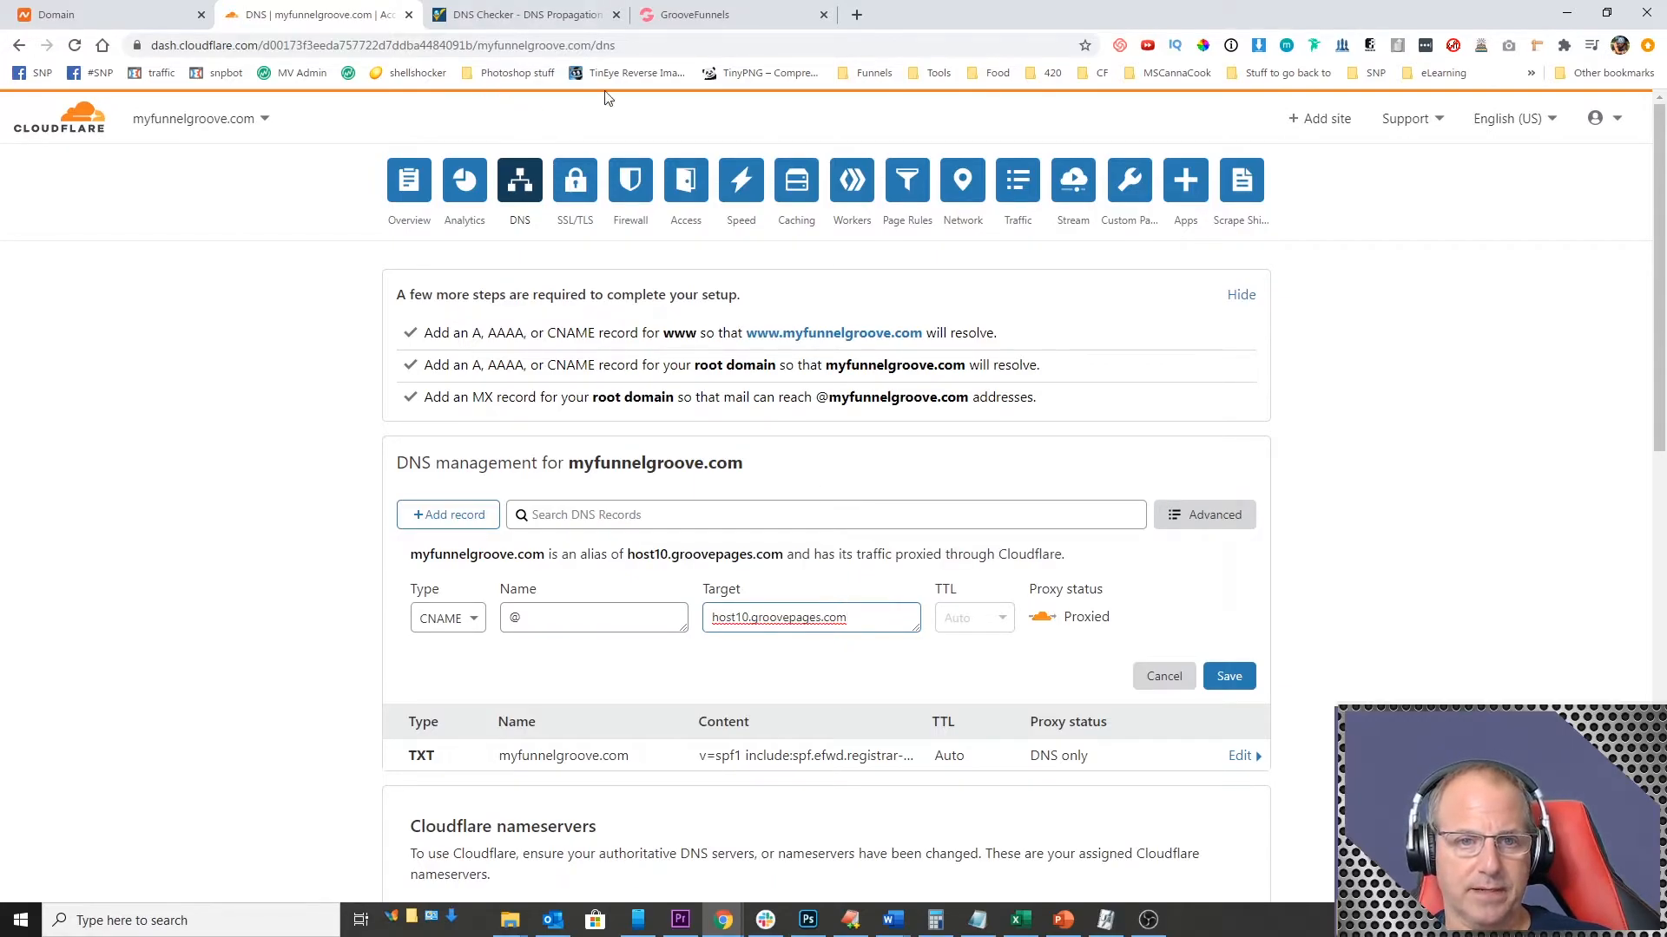
{"action": "left_click", "coordinate": [712, 15]}
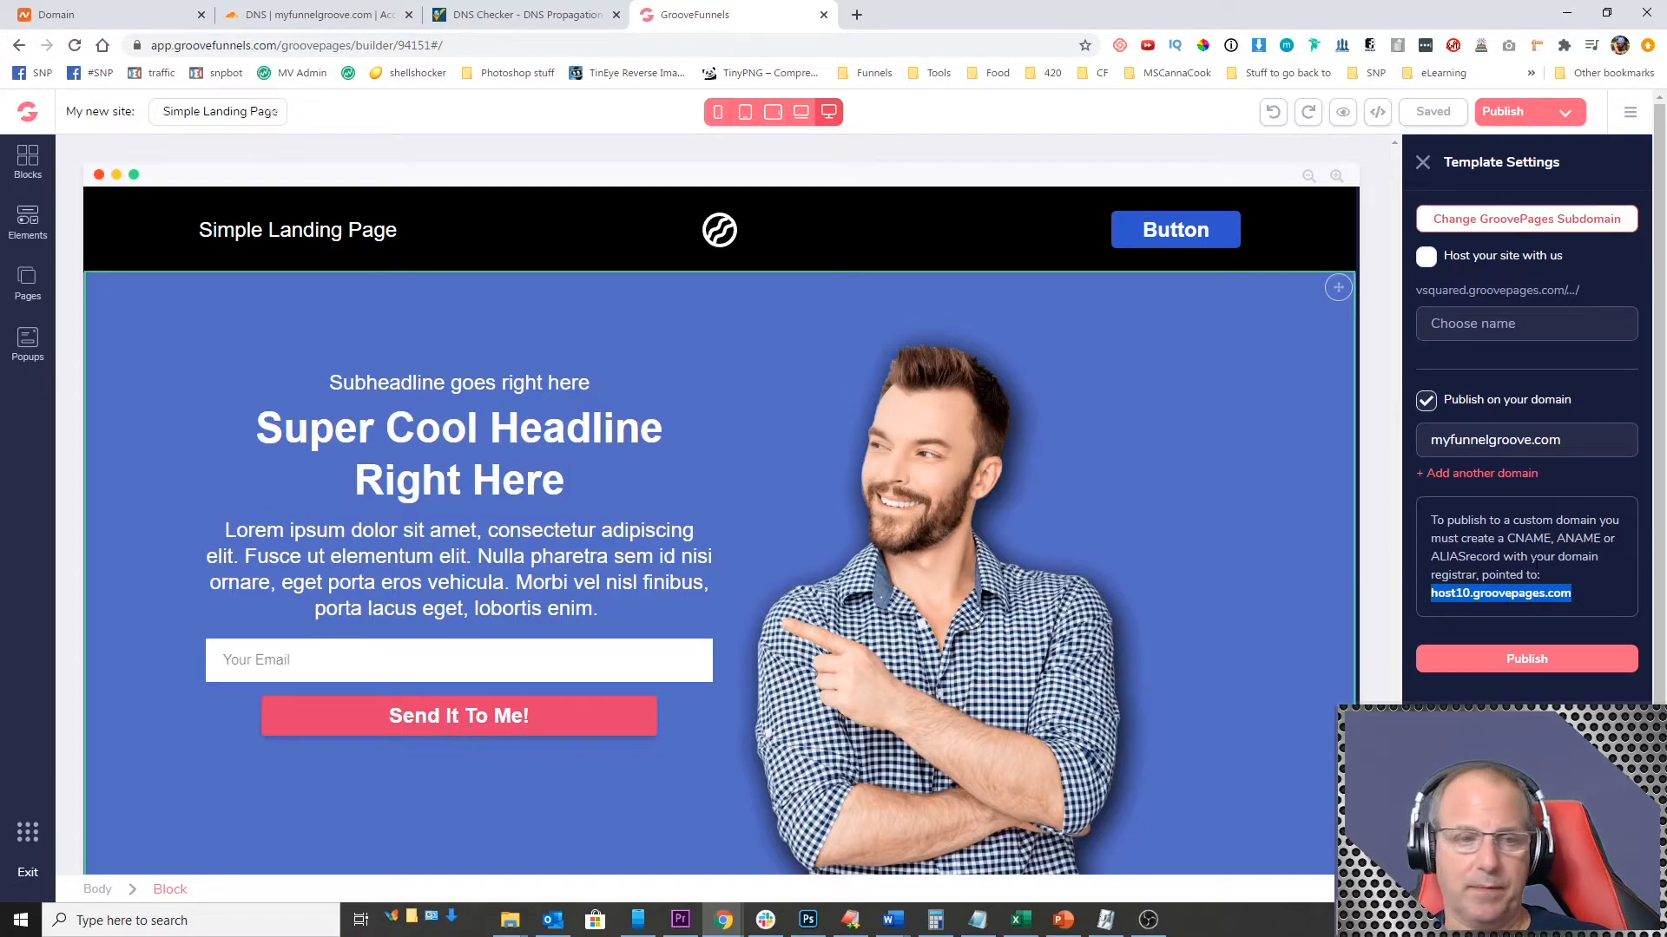
{"action": "left_click", "coordinate": [325, 15]}
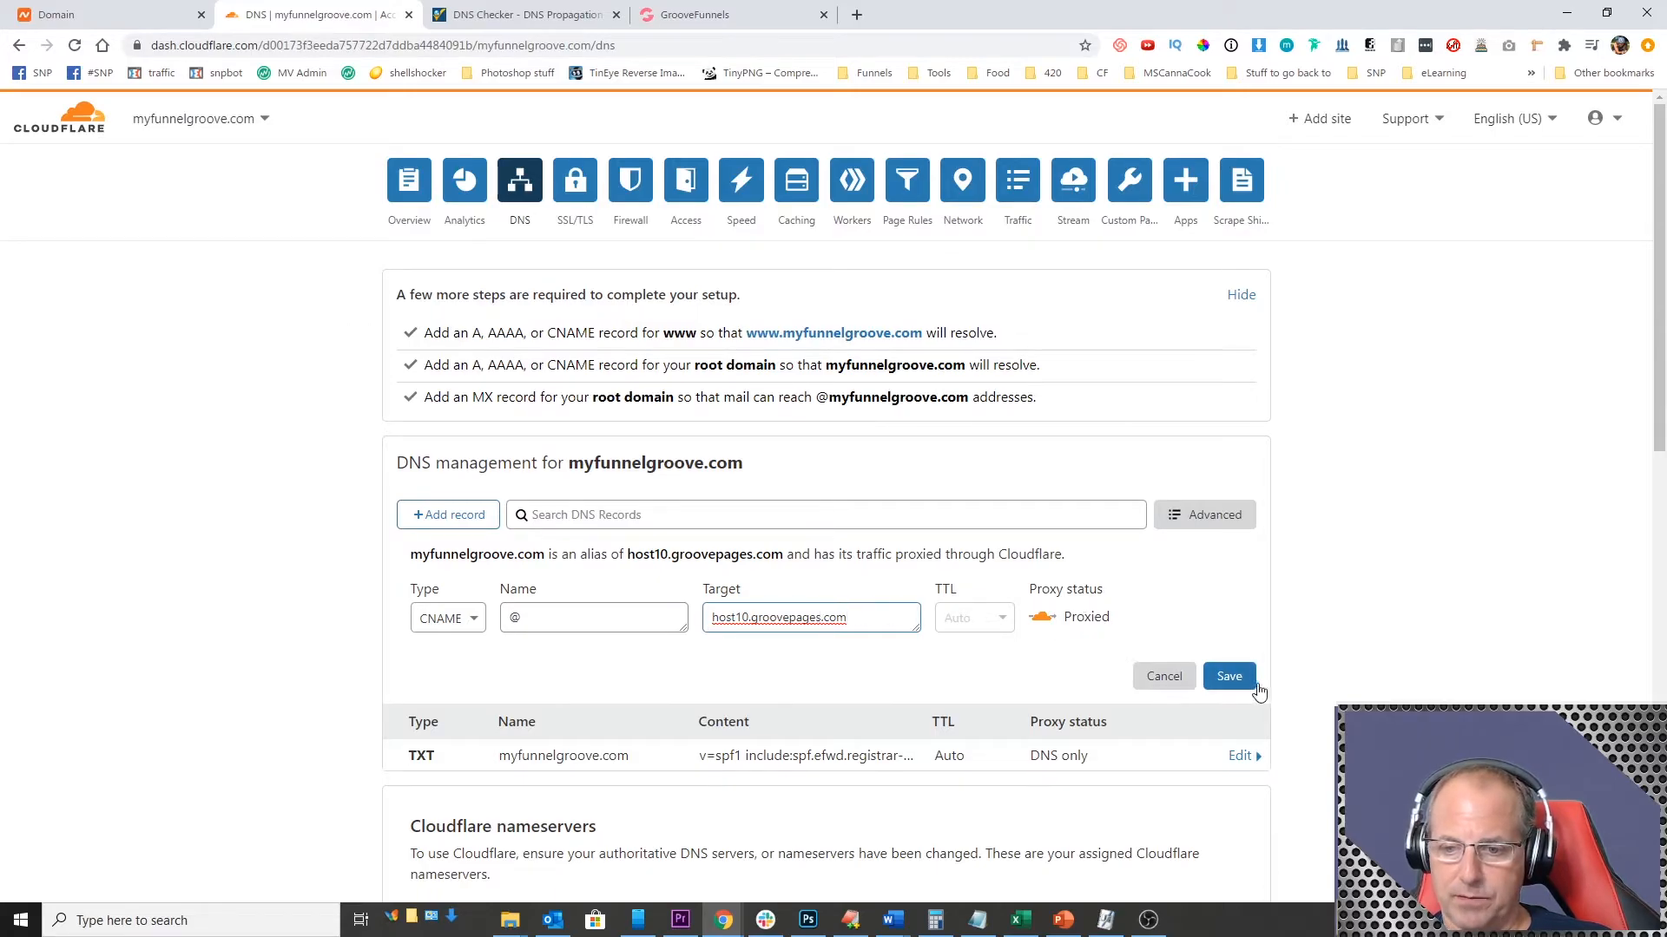
{"action": "left_click", "coordinate": [1231, 678]}
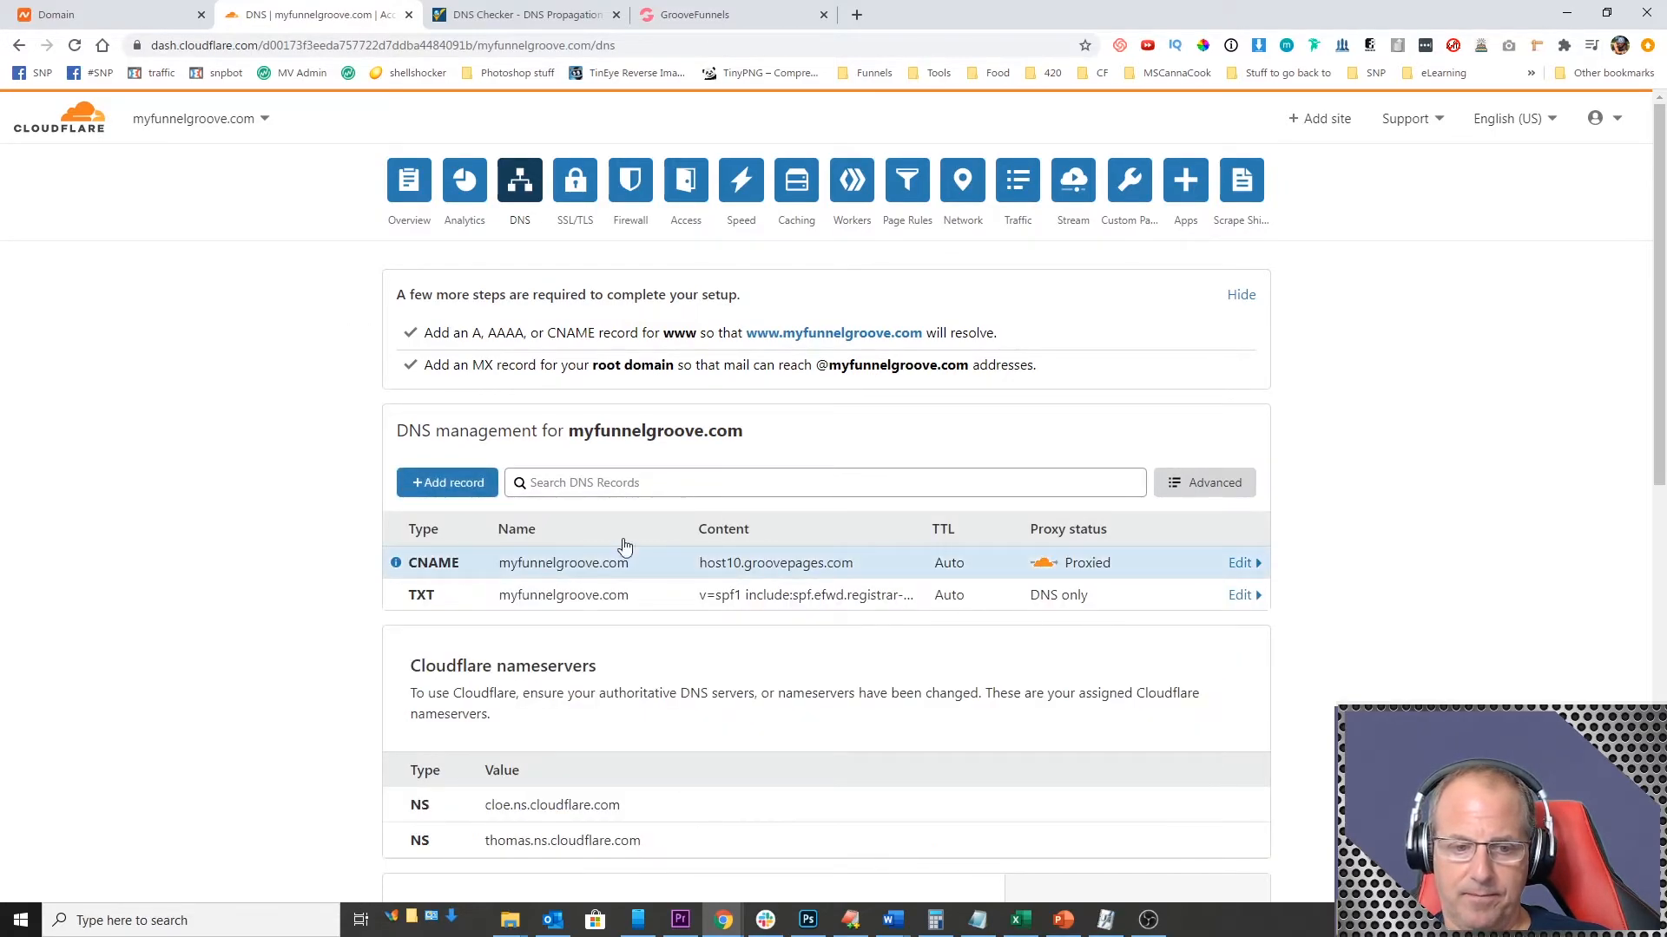
Step: Add and save a second CNAME record with name www and target @
{"action": "left_click", "coordinate": [453, 482]}
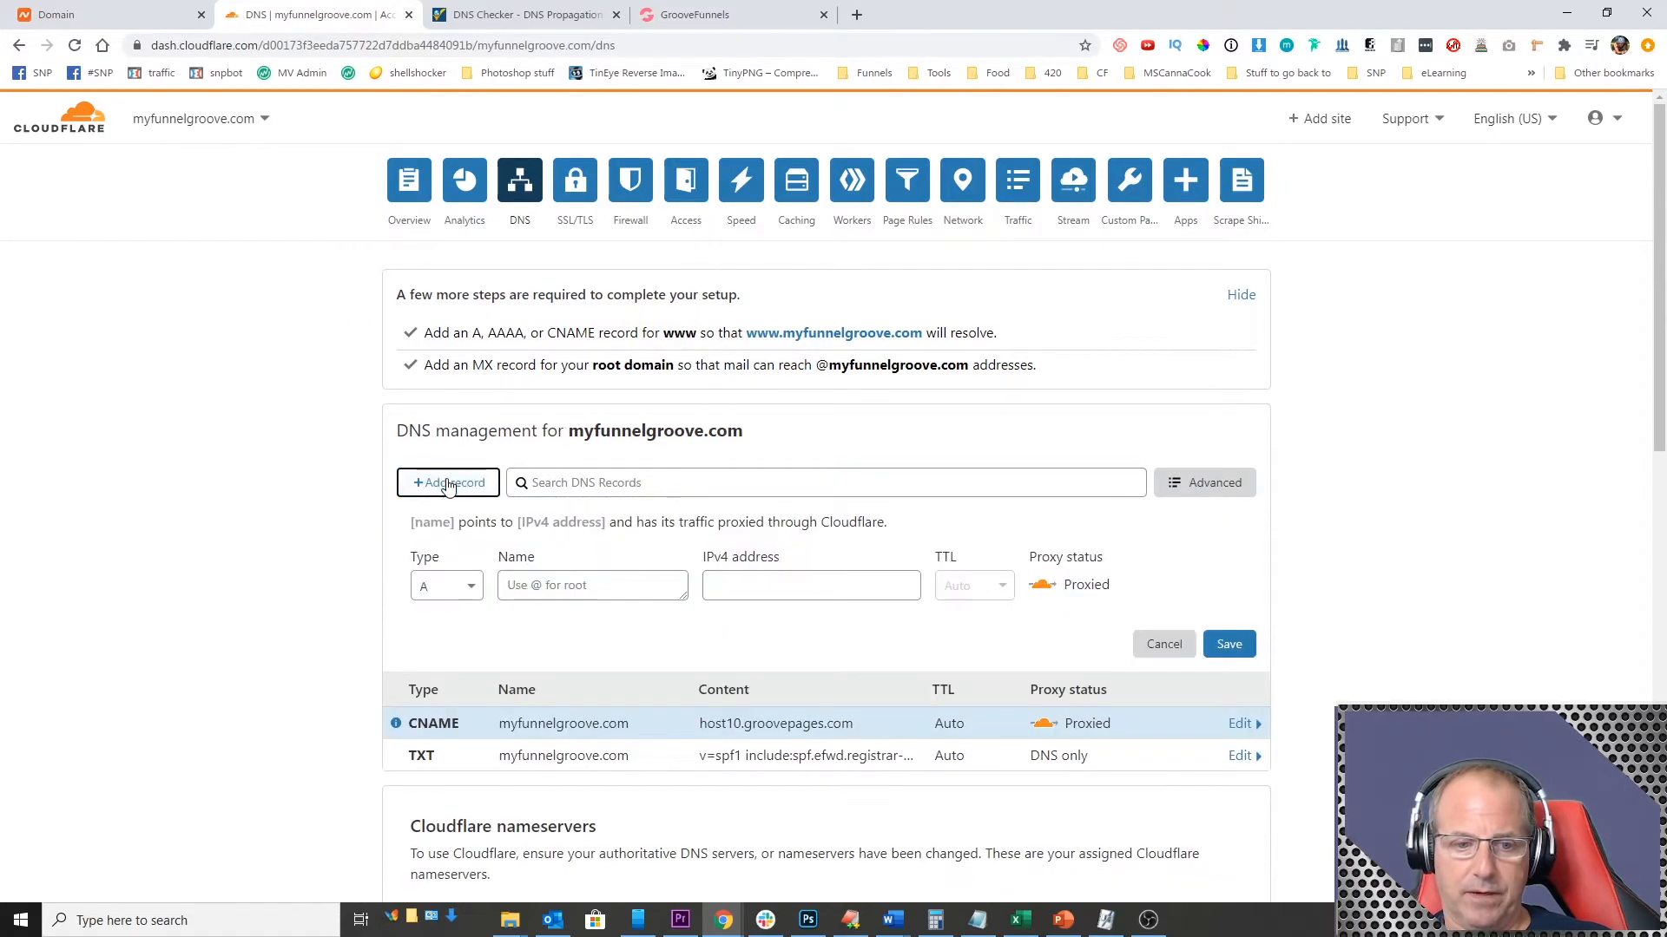
{"action": "left_click", "coordinate": [559, 585]}
{"action": "left_click", "coordinate": [446, 586]}
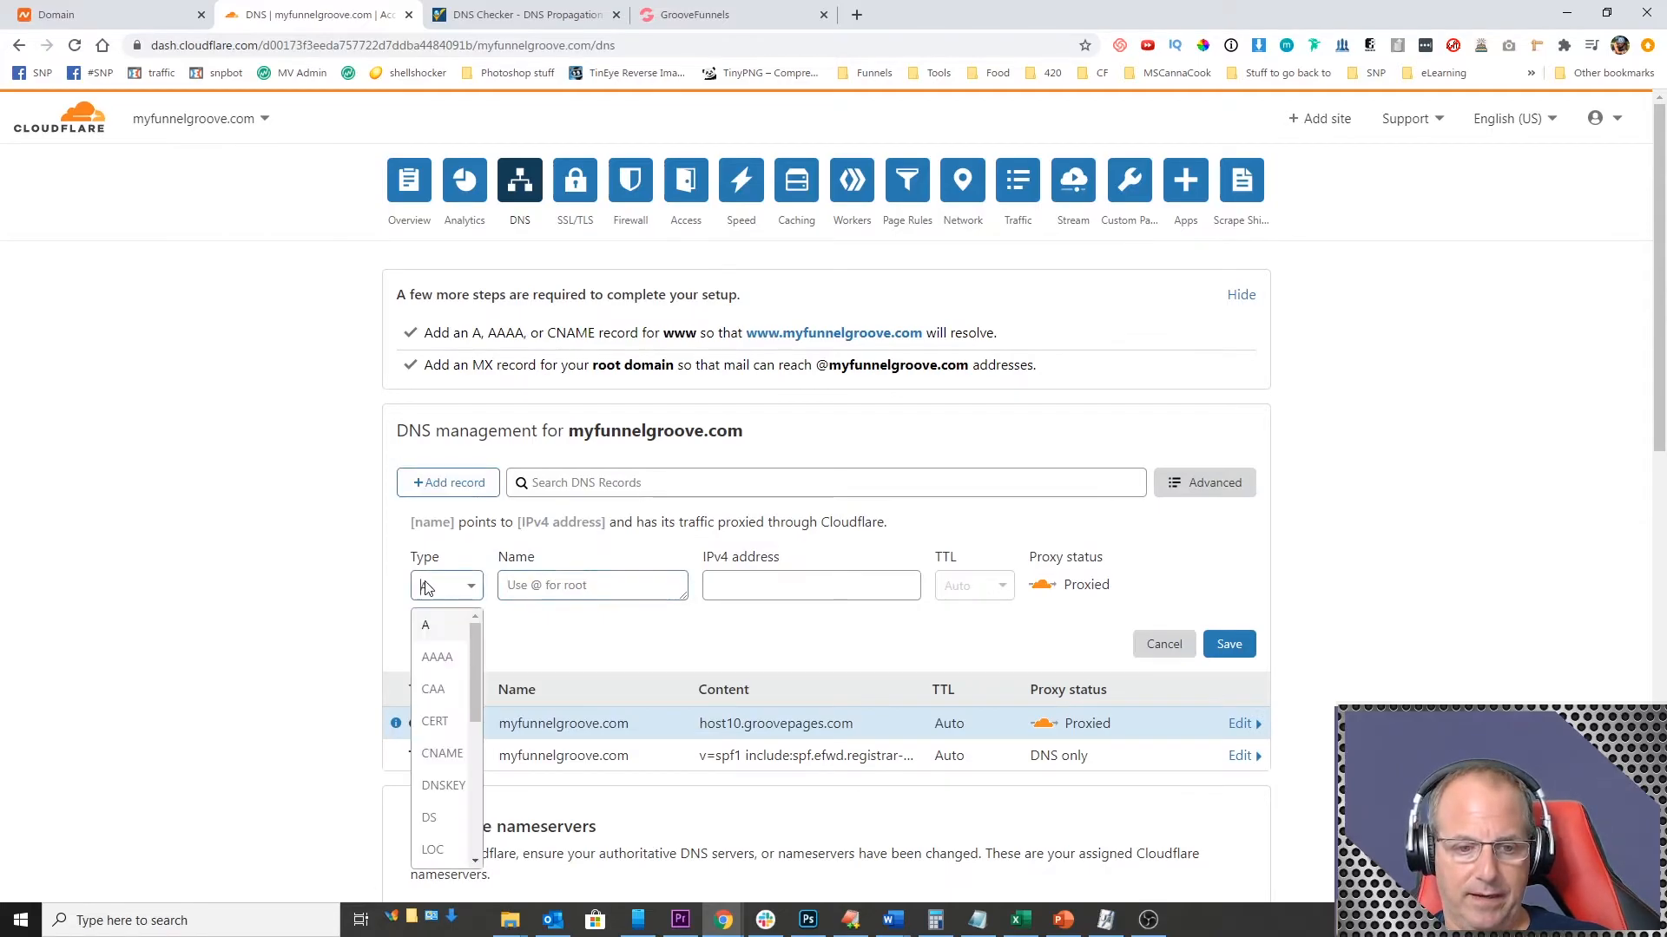
{"action": "left_click", "coordinate": [473, 727]}
{"action": "left_click", "coordinate": [548, 579]}
{"action": "type", "text": "www"}
{"action": "left_click", "coordinate": [751, 589]}
{"action": "type", "text": "@"}
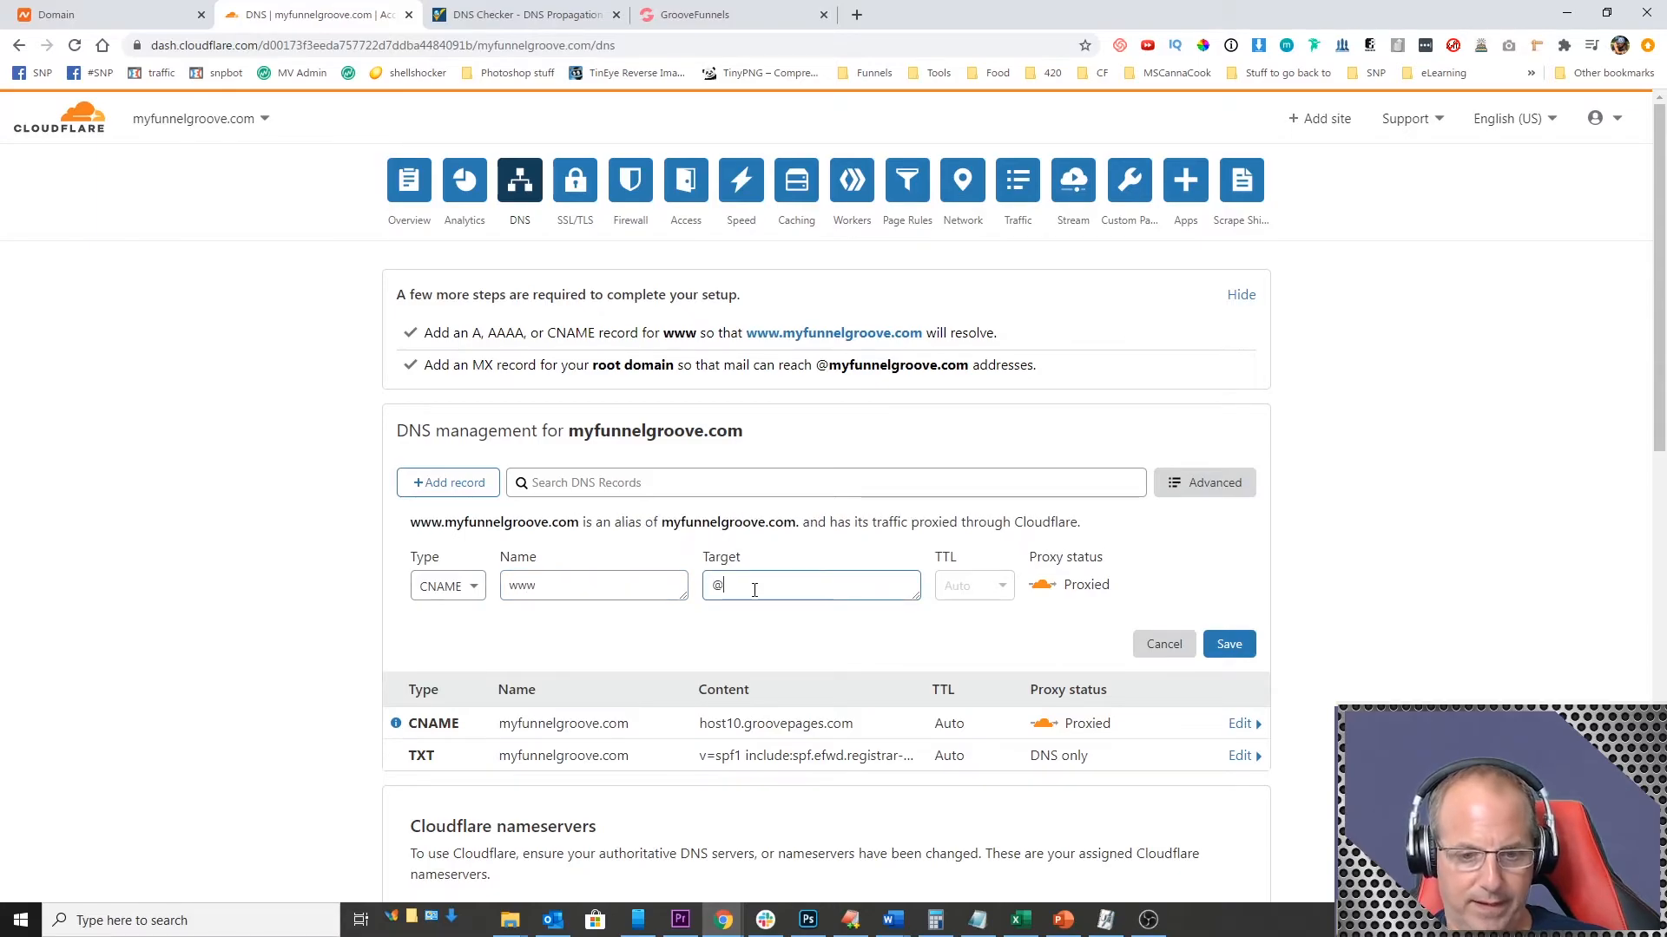
{"action": "left_click", "coordinate": [1230, 646]}
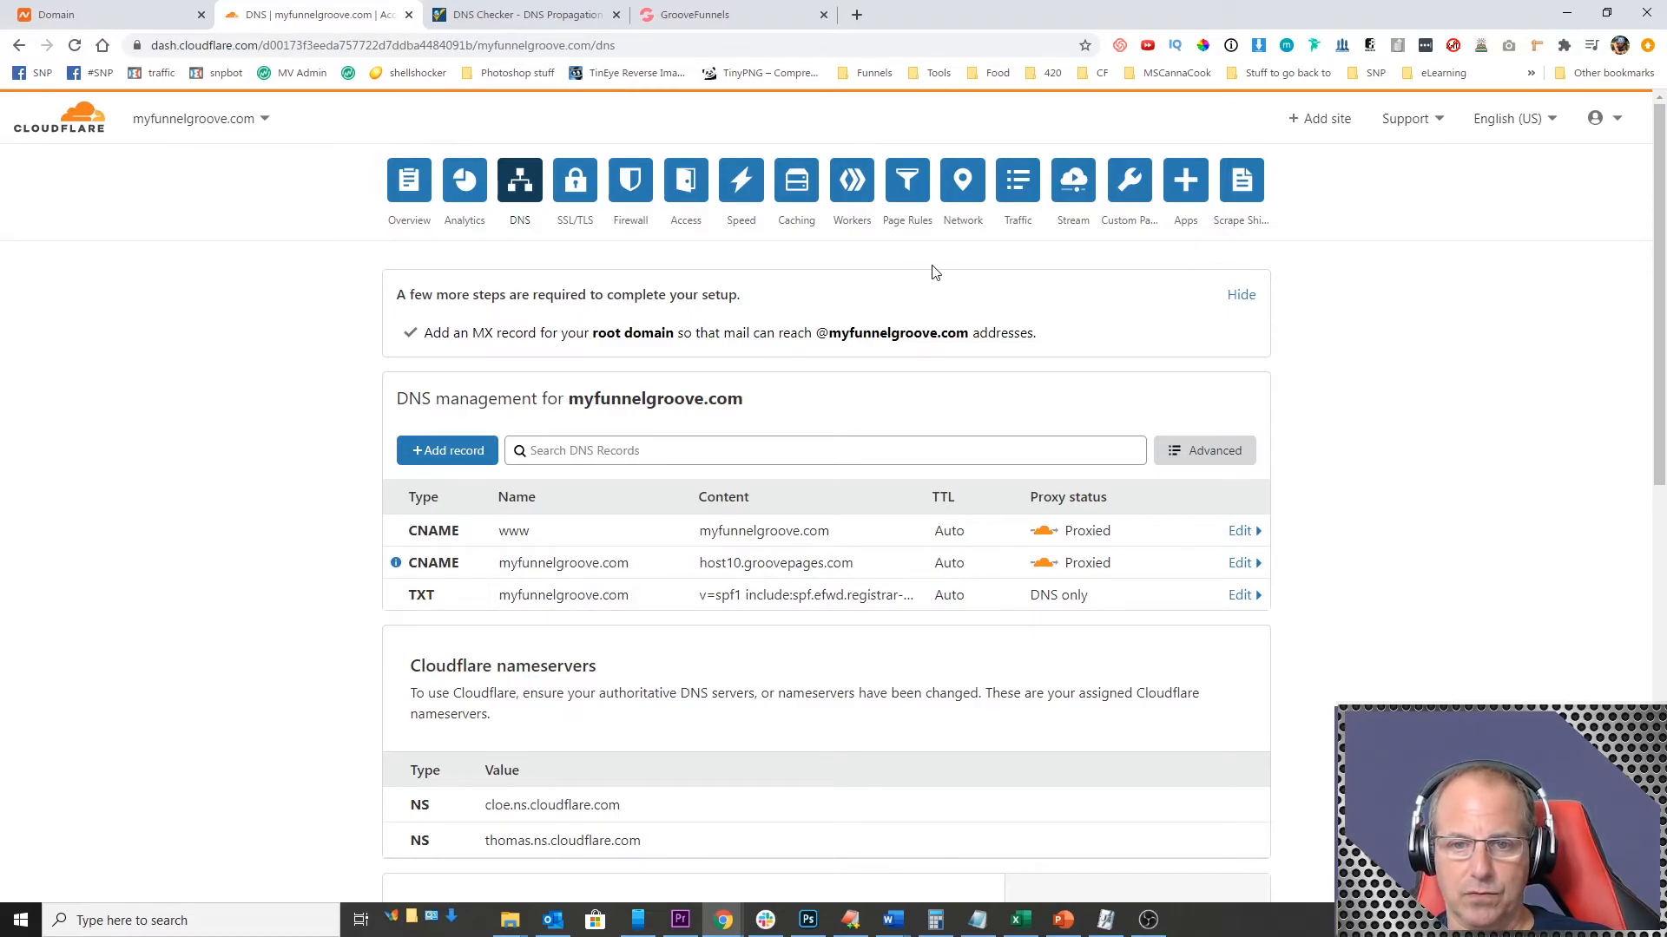
{"action": "left_click", "coordinate": [910, 198]}
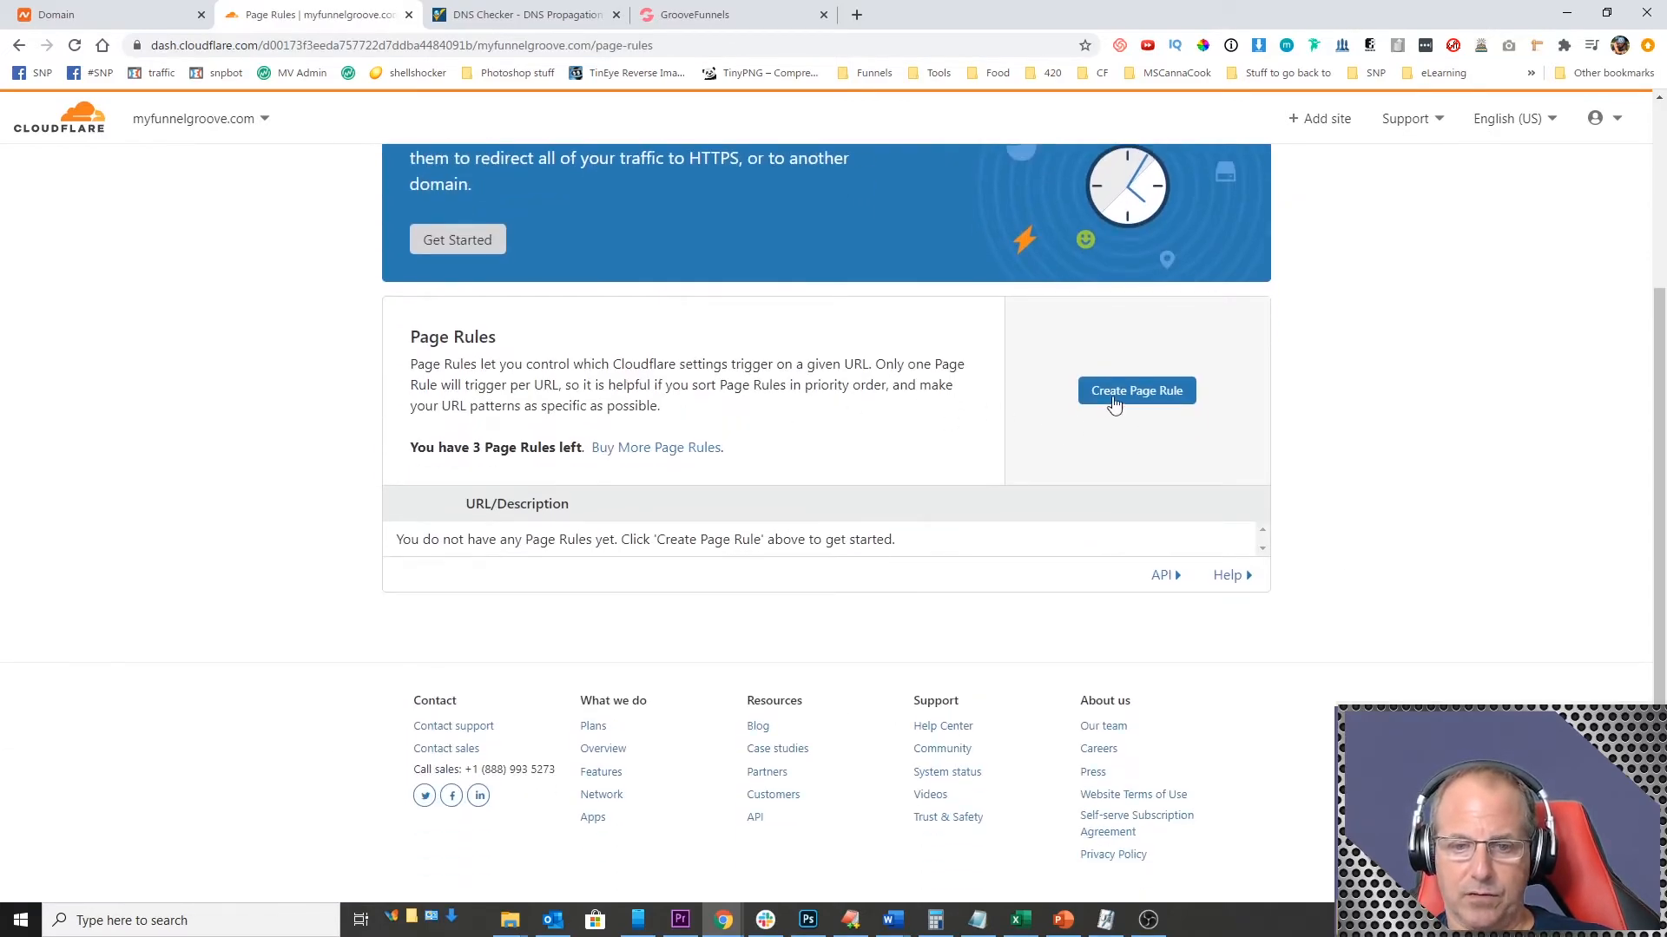
{"action": "left_click", "coordinate": [1132, 395]}
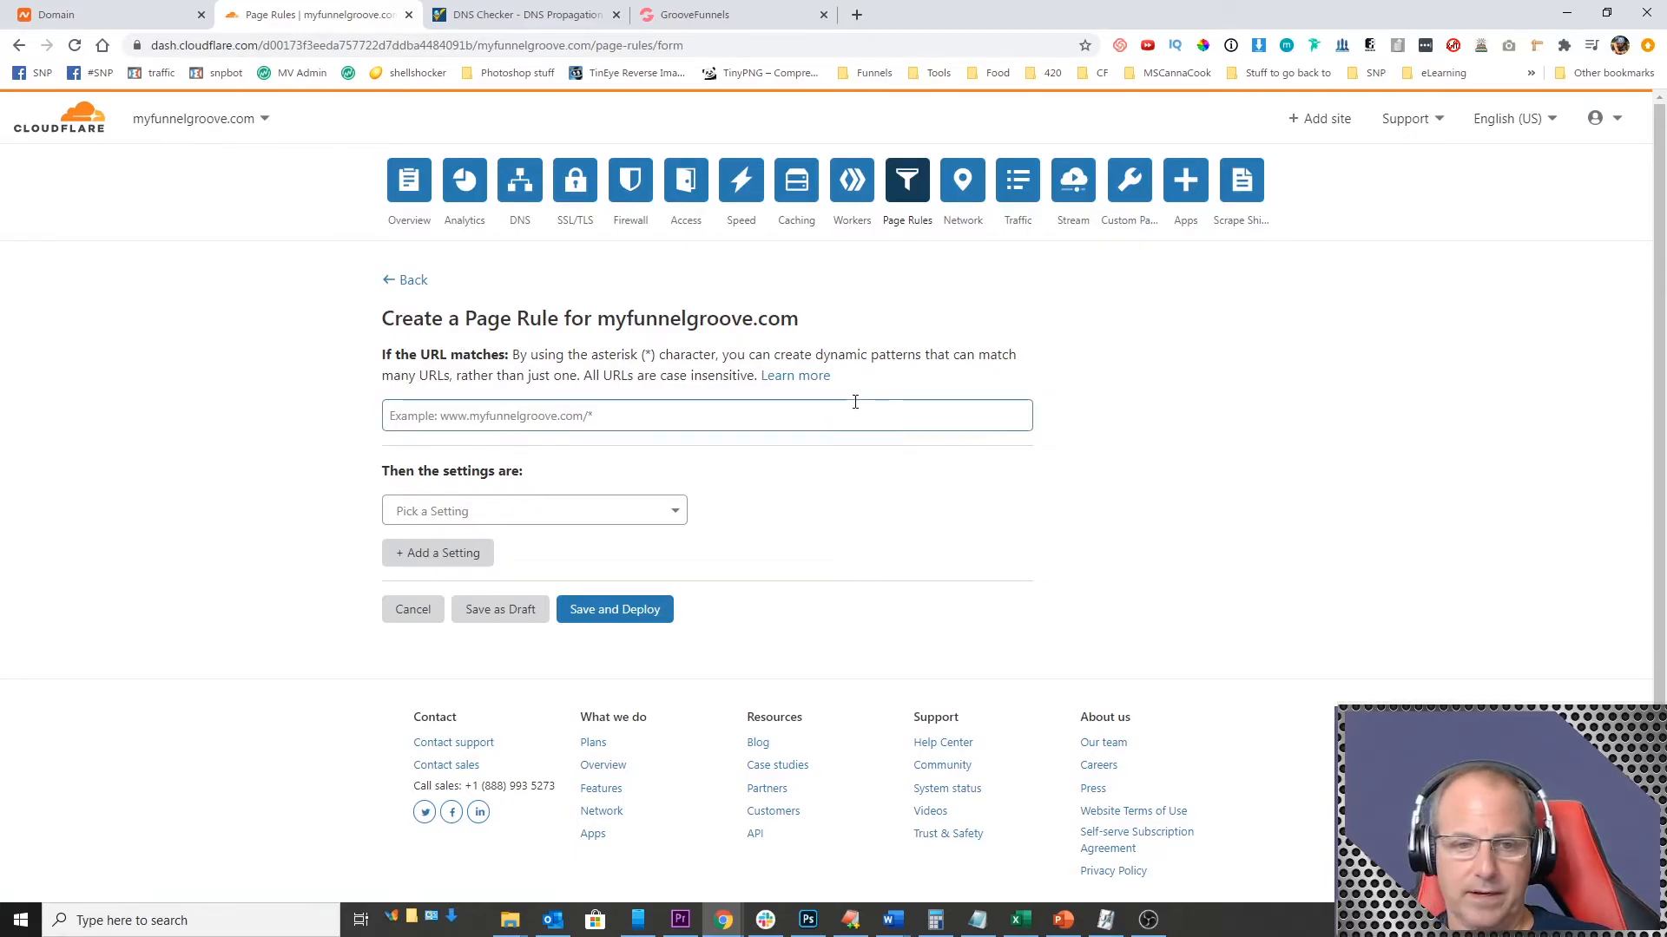
{"action": "type", "text": "ww"}
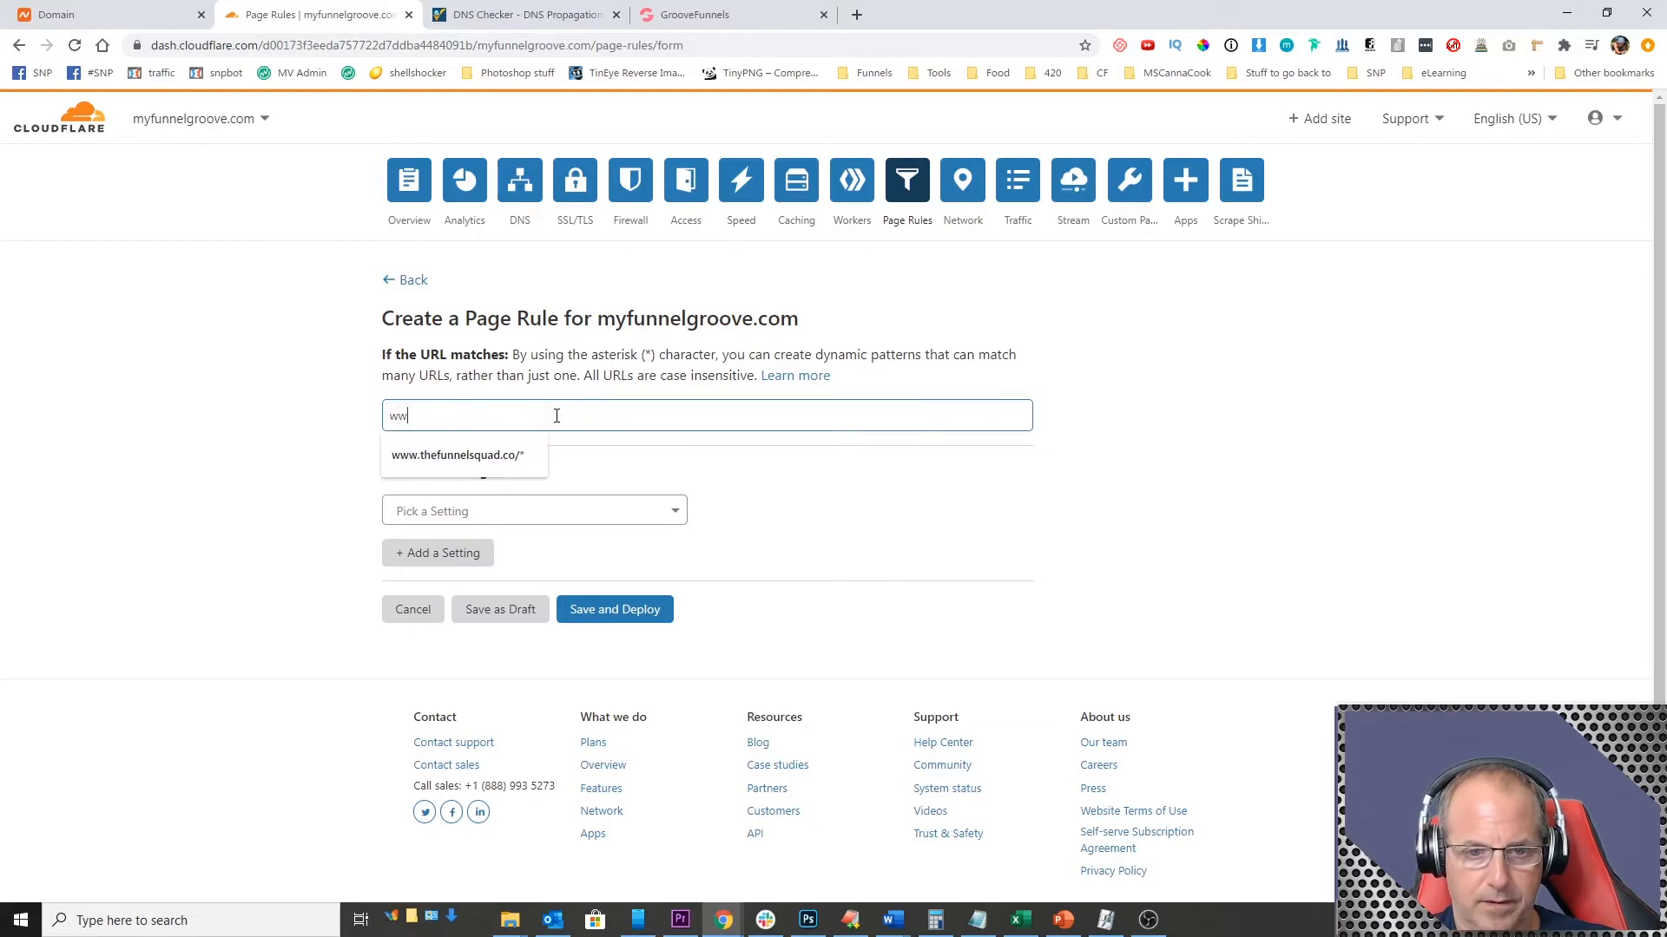
{"action": "type", "text": "w.myfunn"}
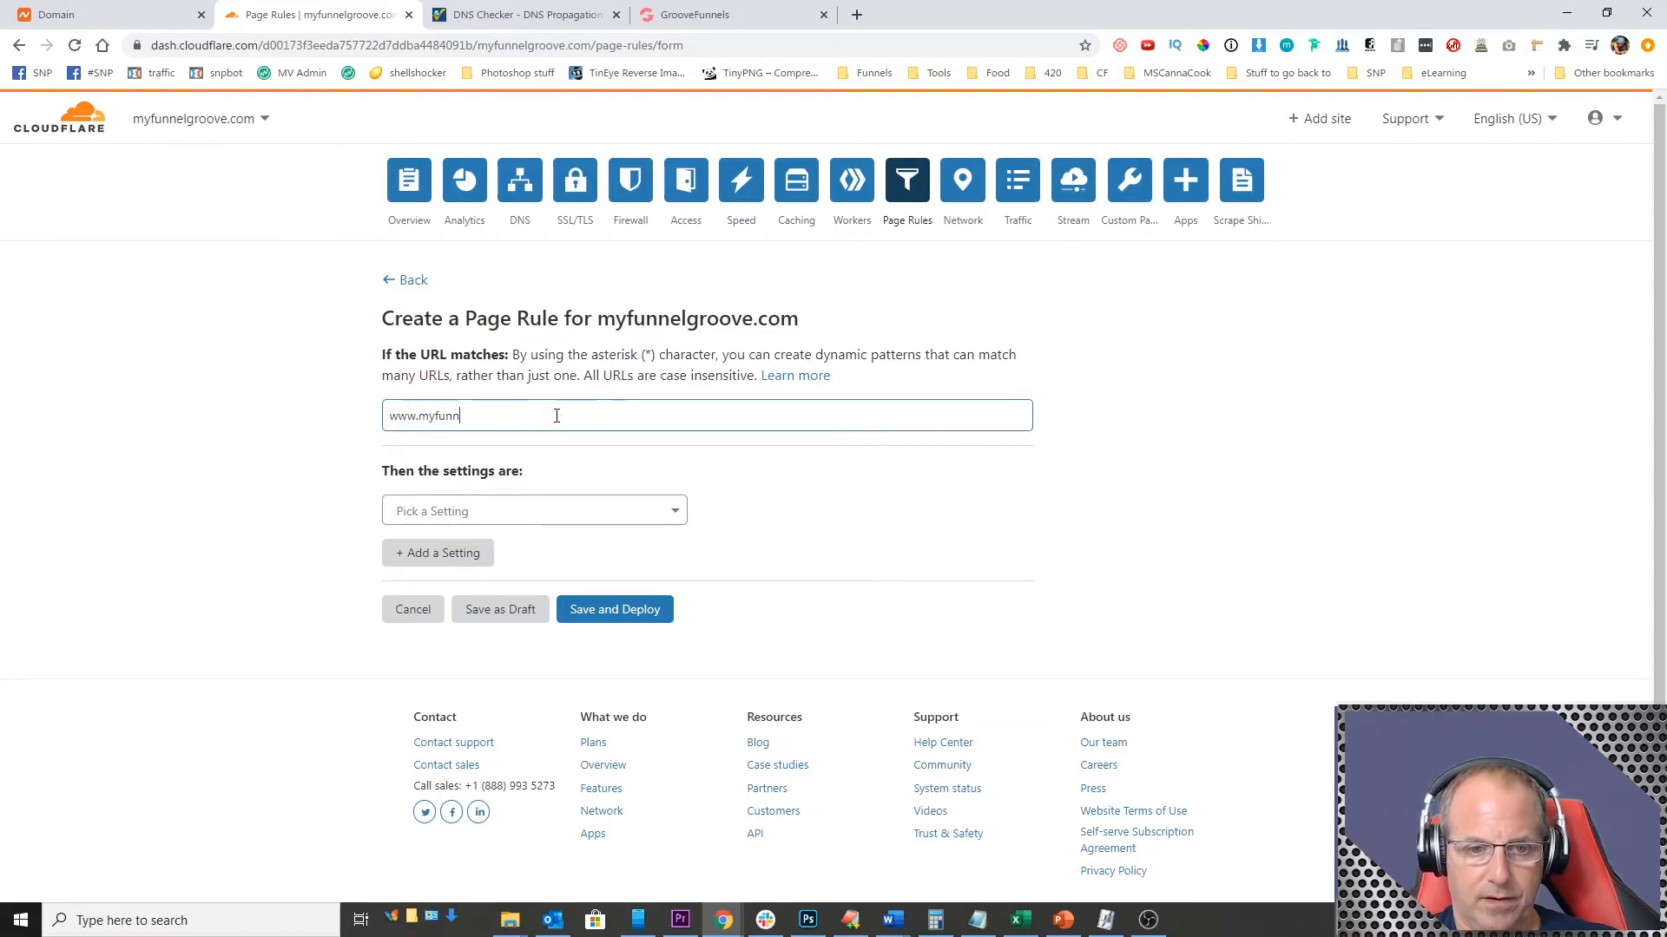
{"action": "type", "text": "elgroove.com/"}
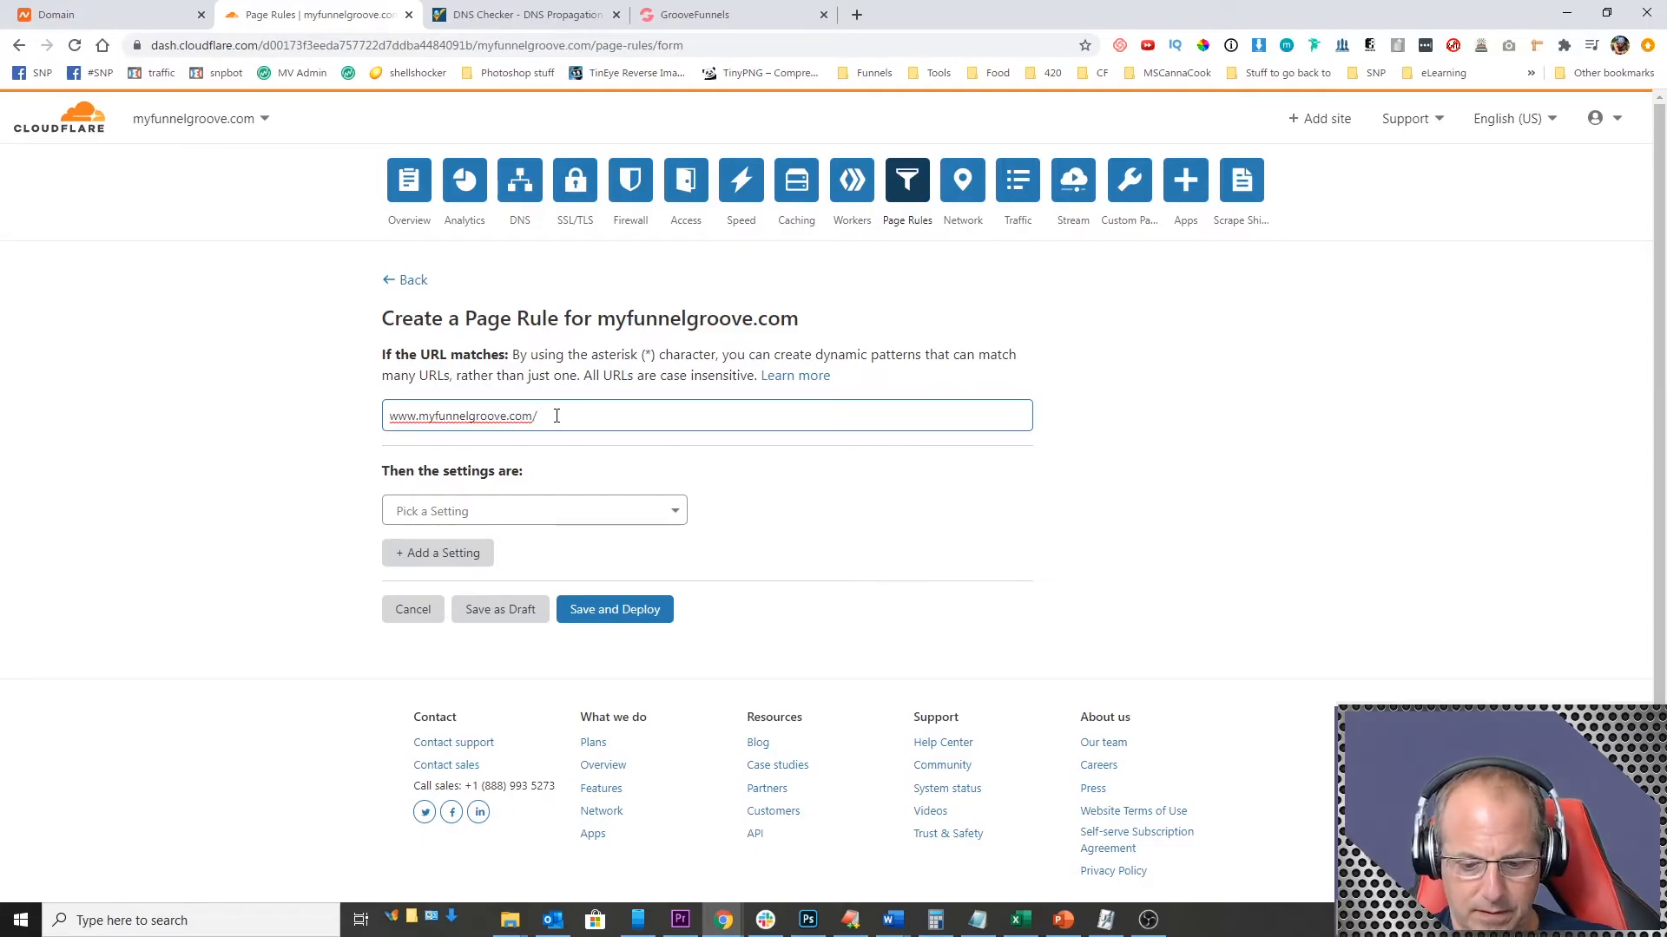
Step: Set the page rule to Forwarding URL with status code 301 - Permanent Redirect
{"action": "left_click", "coordinate": [492, 507]}
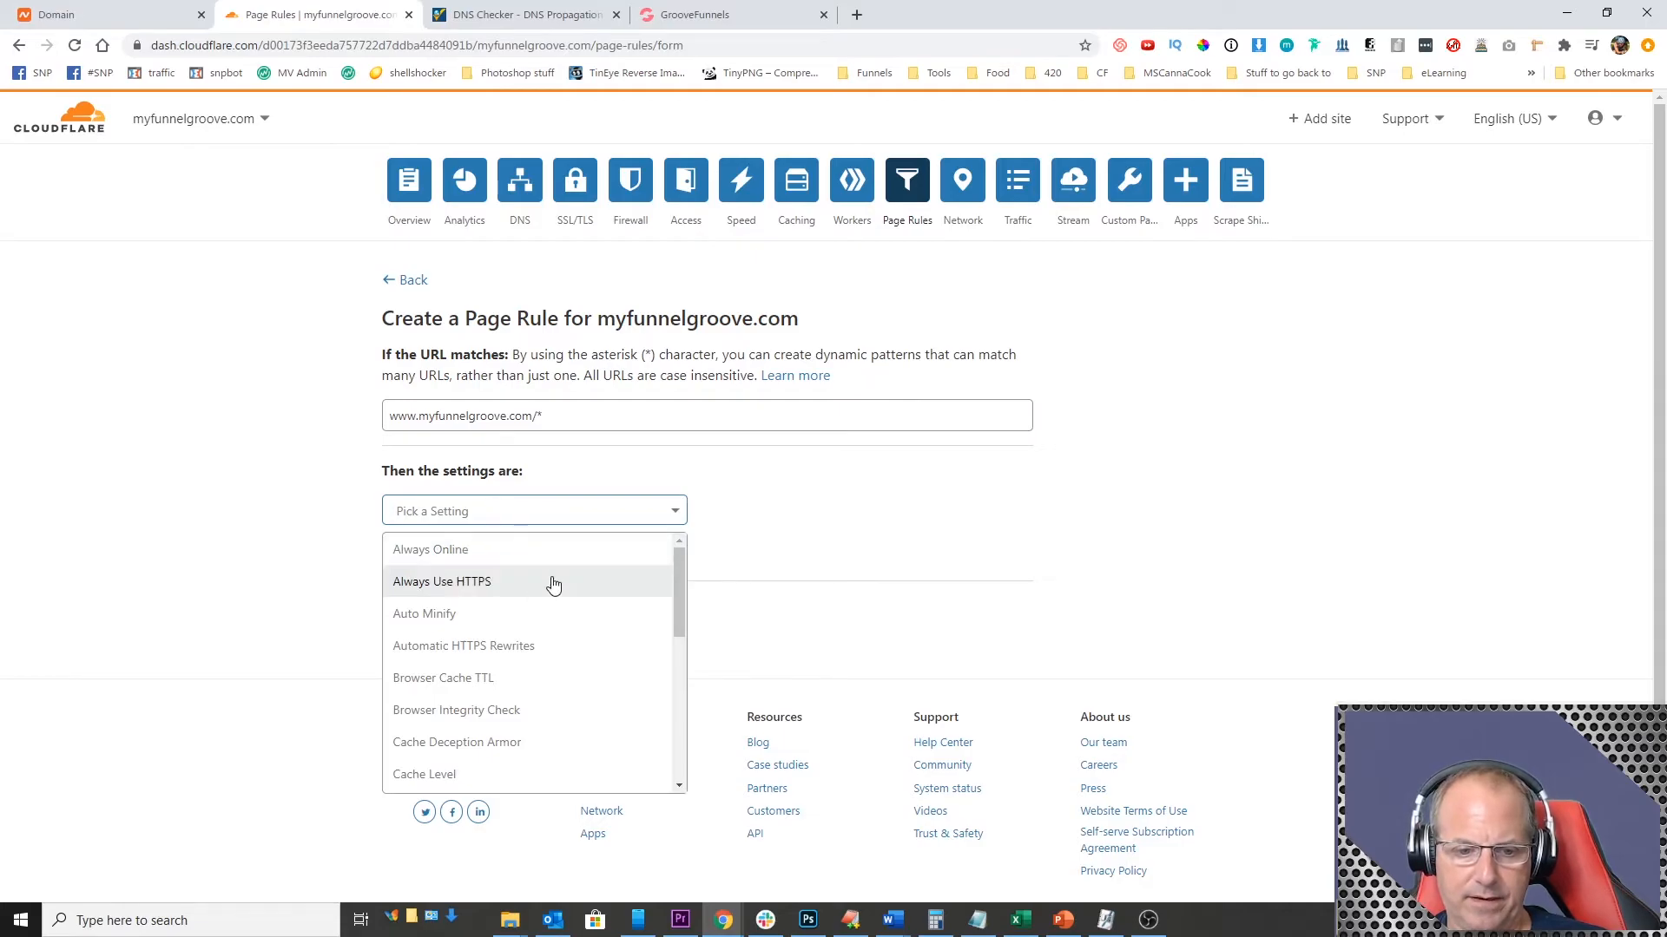
{"action": "scroll", "coordinate": [553, 586], "scroll_direction": "down", "scroll_amount": 2}
{"action": "scroll", "coordinate": [555, 608], "scroll_direction": "down", "scroll_amount": 2}
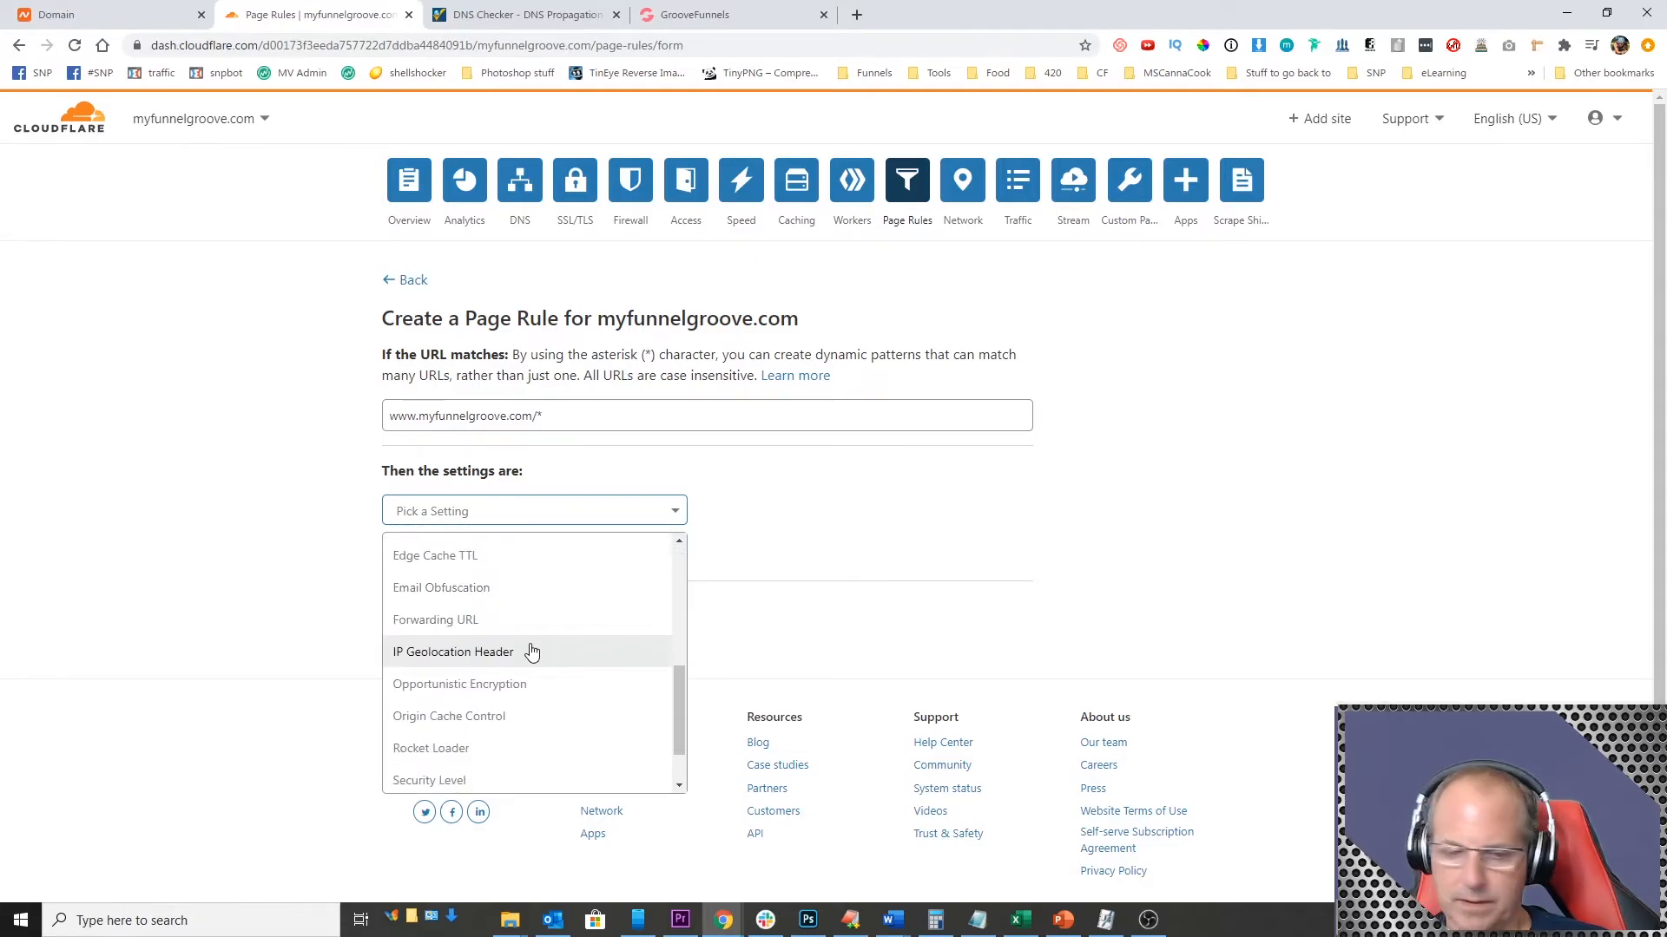
{"action": "left_click", "coordinate": [471, 619]}
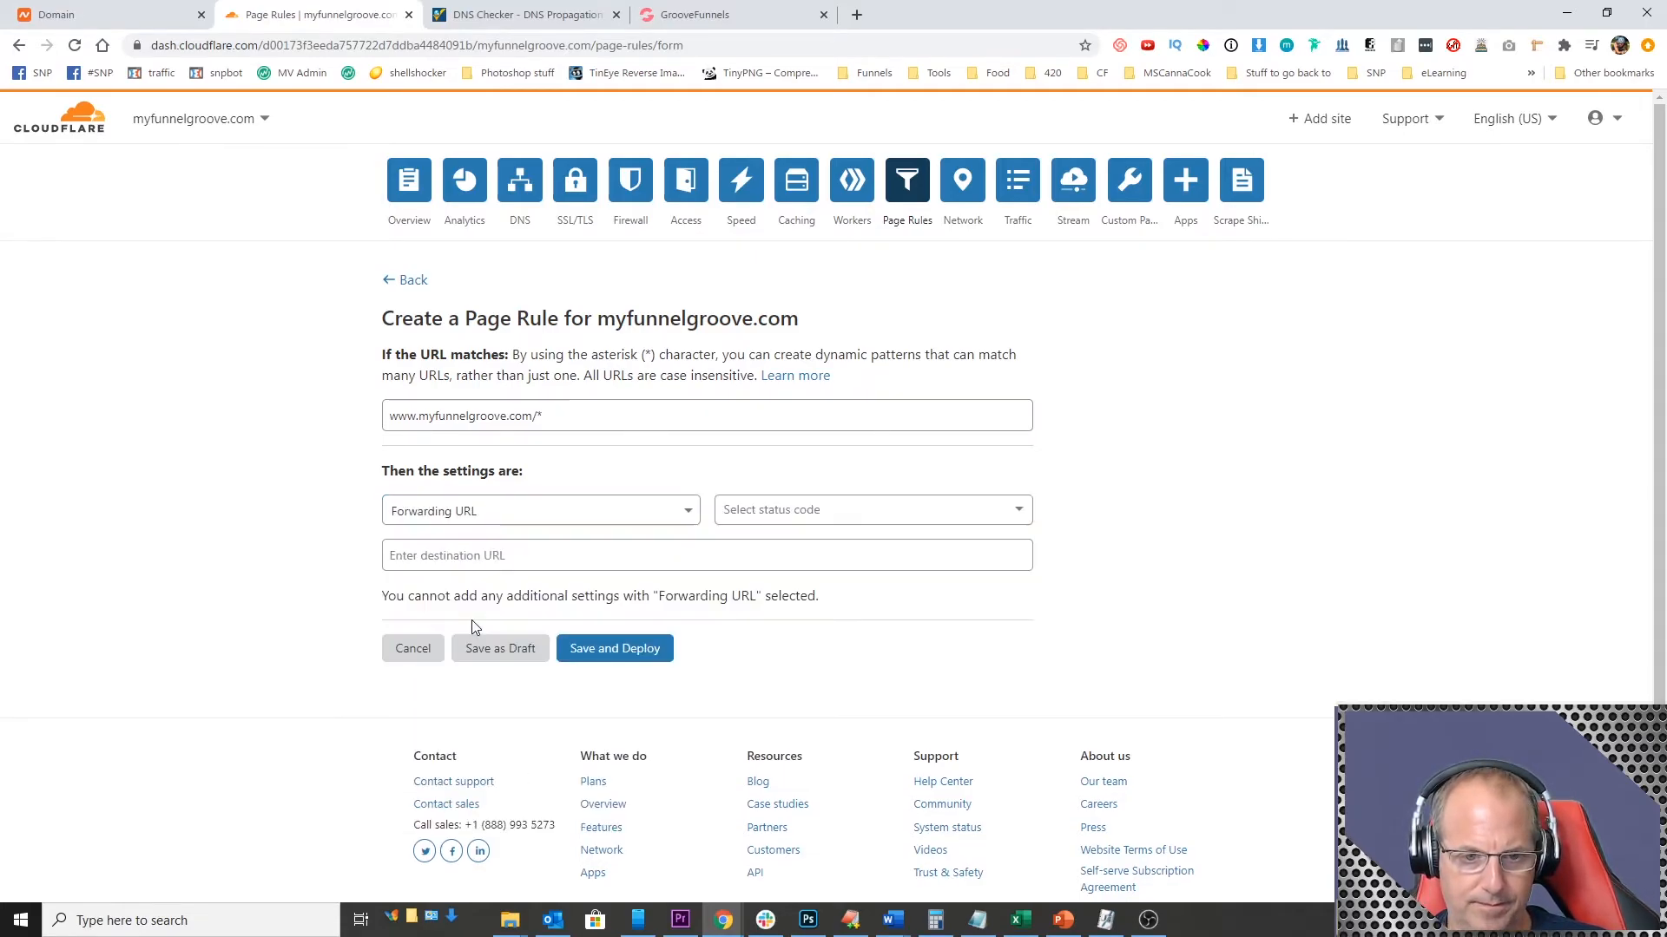
{"action": "left_click", "coordinate": [764, 516]}
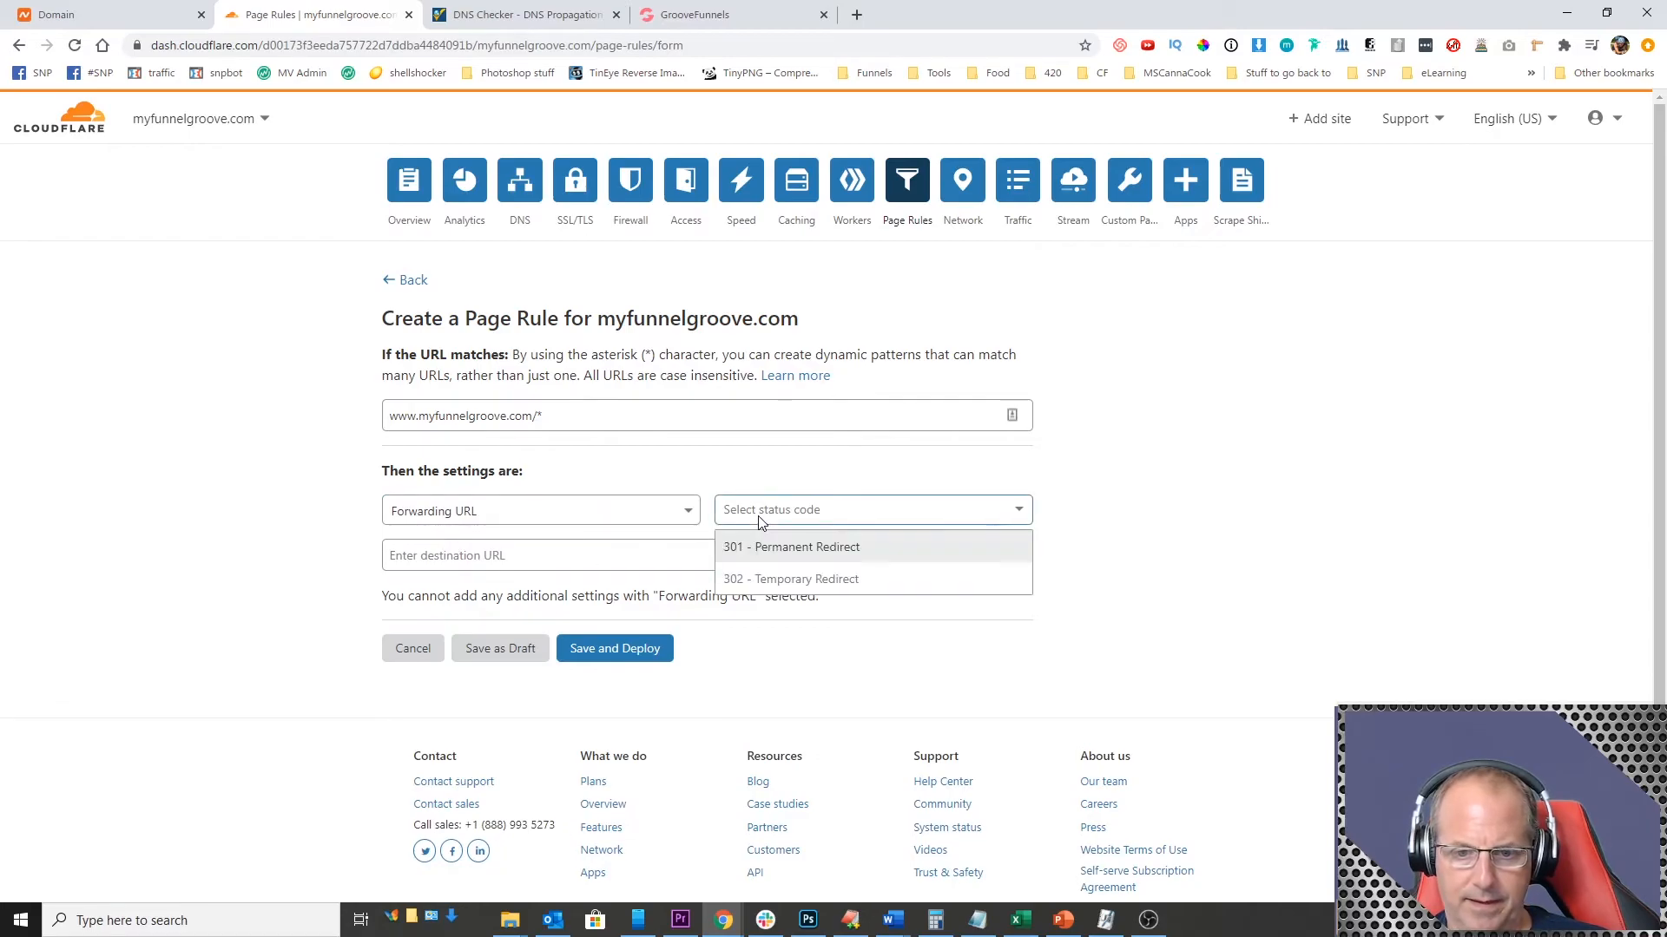
{"action": "left_click", "coordinate": [796, 548]}
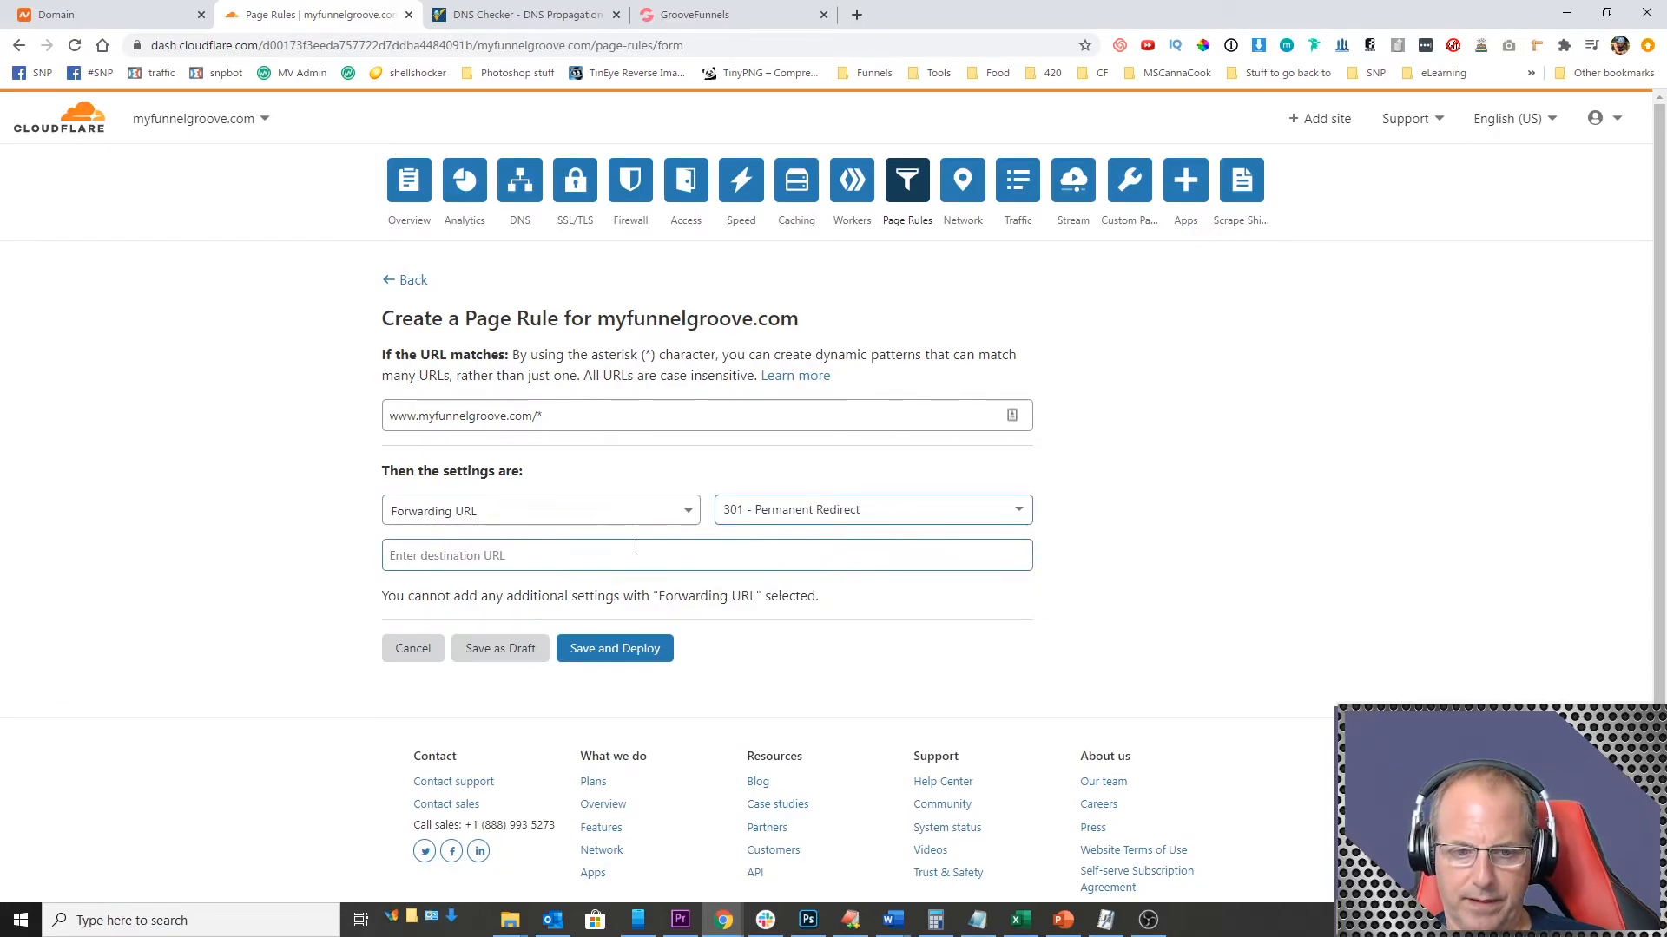
{"action": "left_click", "coordinate": [580, 549]}
{"action": "type", "text": "htt"}
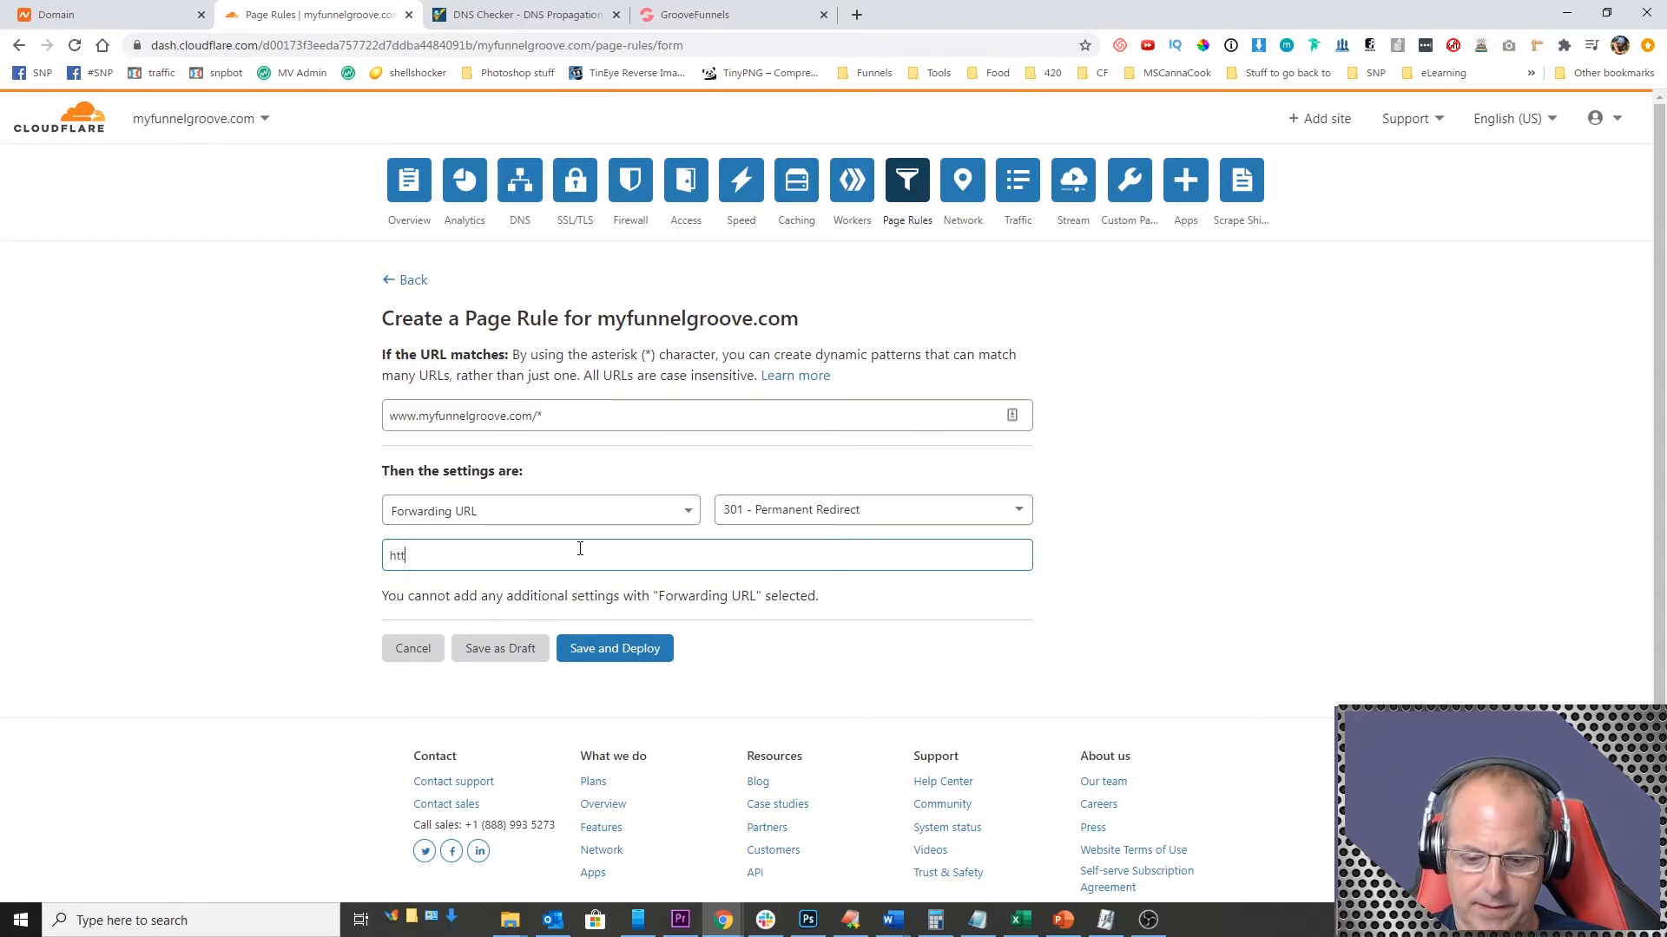
{"action": "type", "text": "ps:/"}
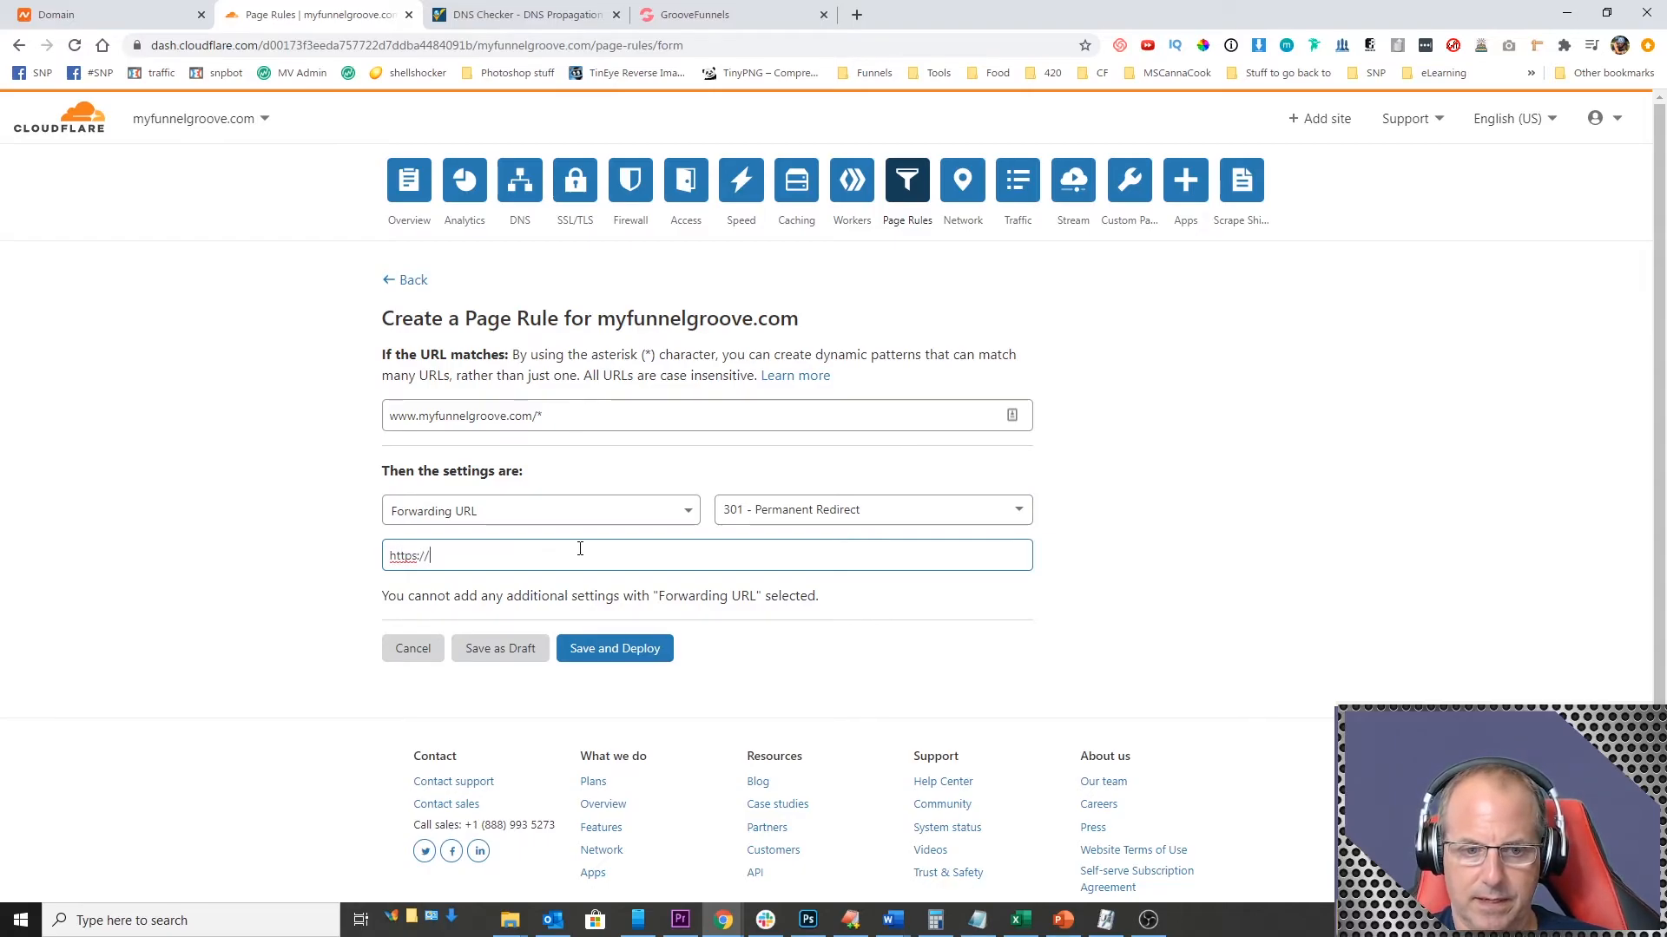
{"action": "type", "text": "/myfunnelgroove.com"}
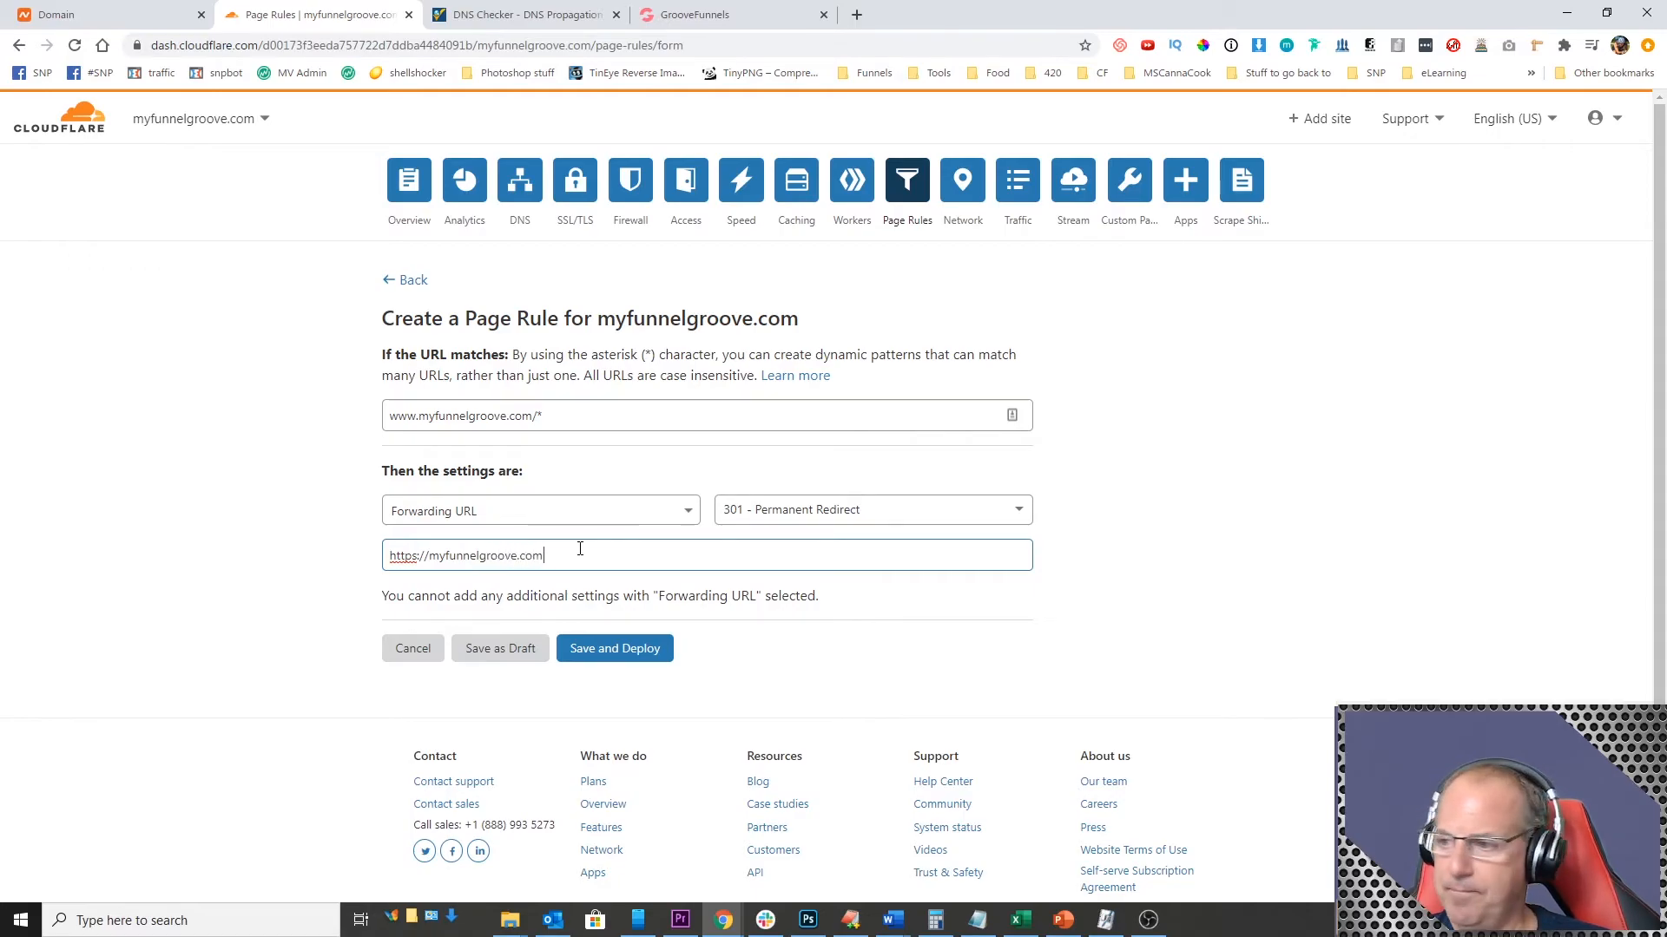
{"action": "type", "text": "/$1"}
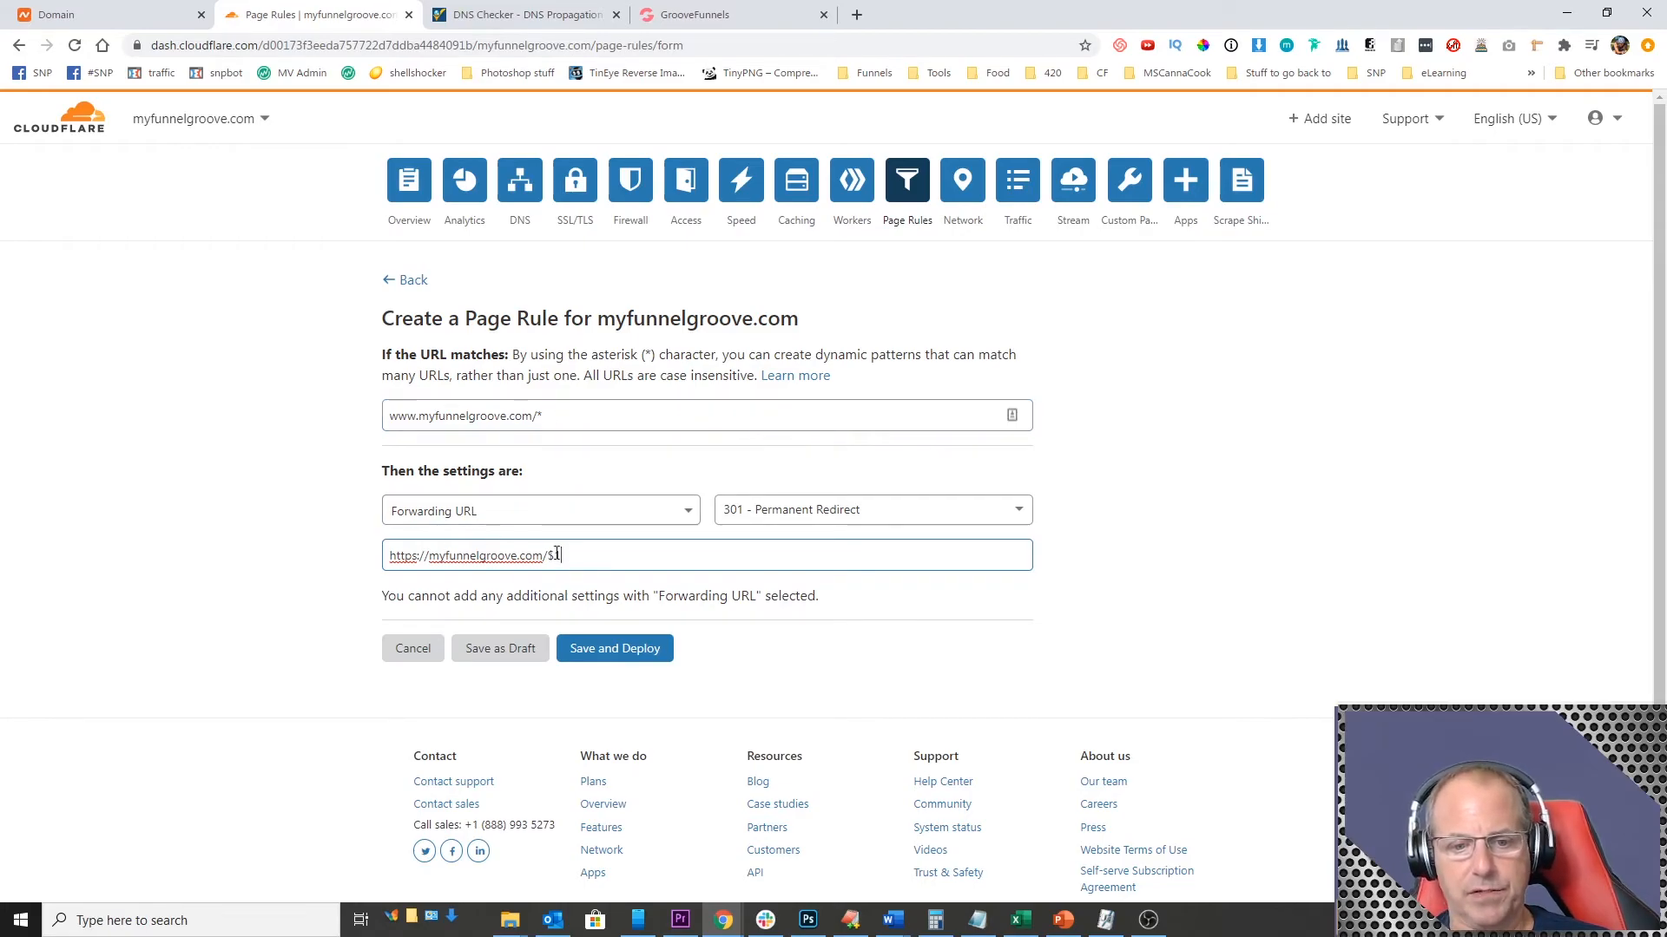
{"action": "left_click", "coordinate": [609, 653]}
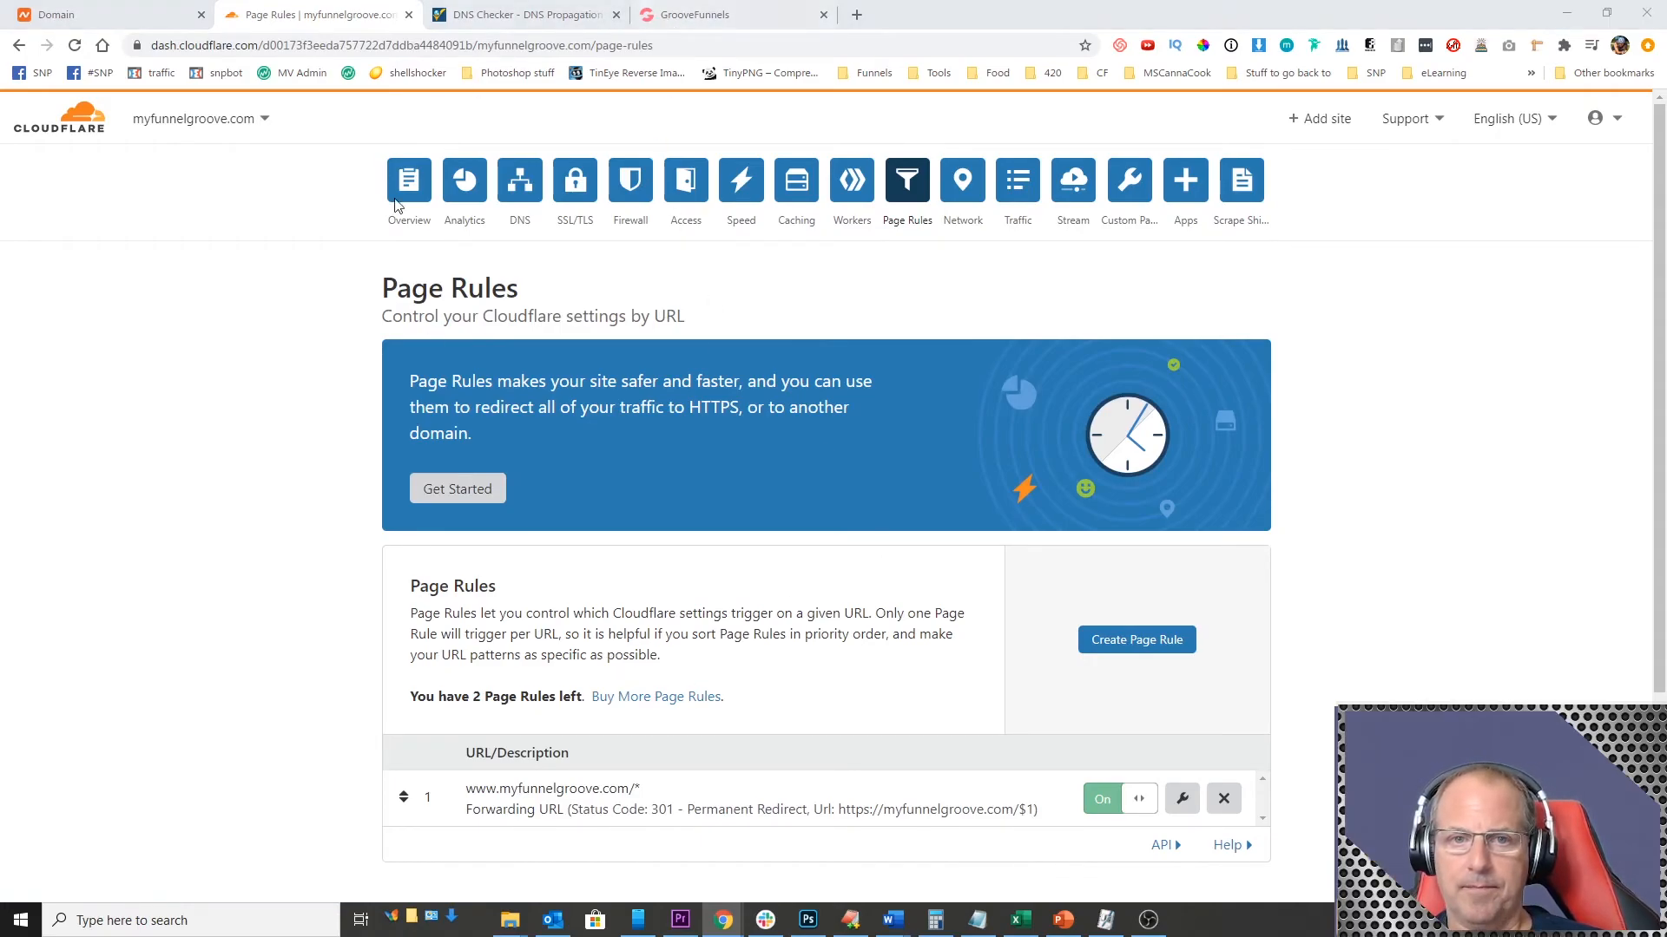
Step: Switch to GroovePages, keep publishing on your own domain enabled for myfunnelgroove.com, and publish the site
{"action": "left_click", "coordinate": [679, 16]}
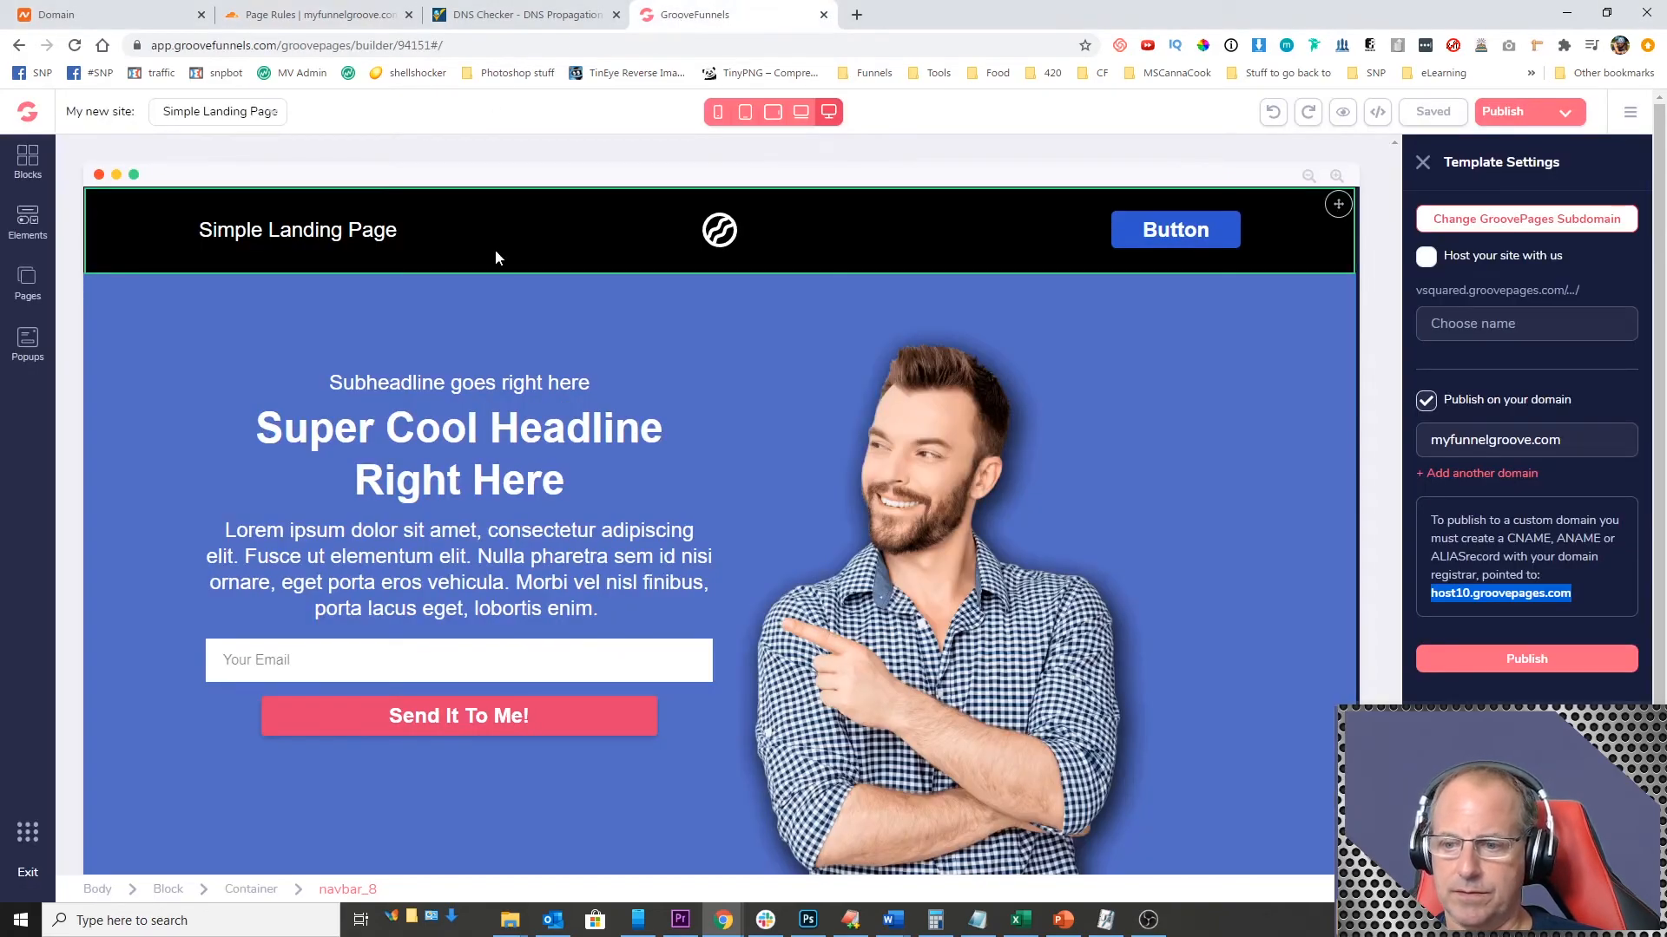
{"action": "double_click", "coordinate": [1526, 443]}
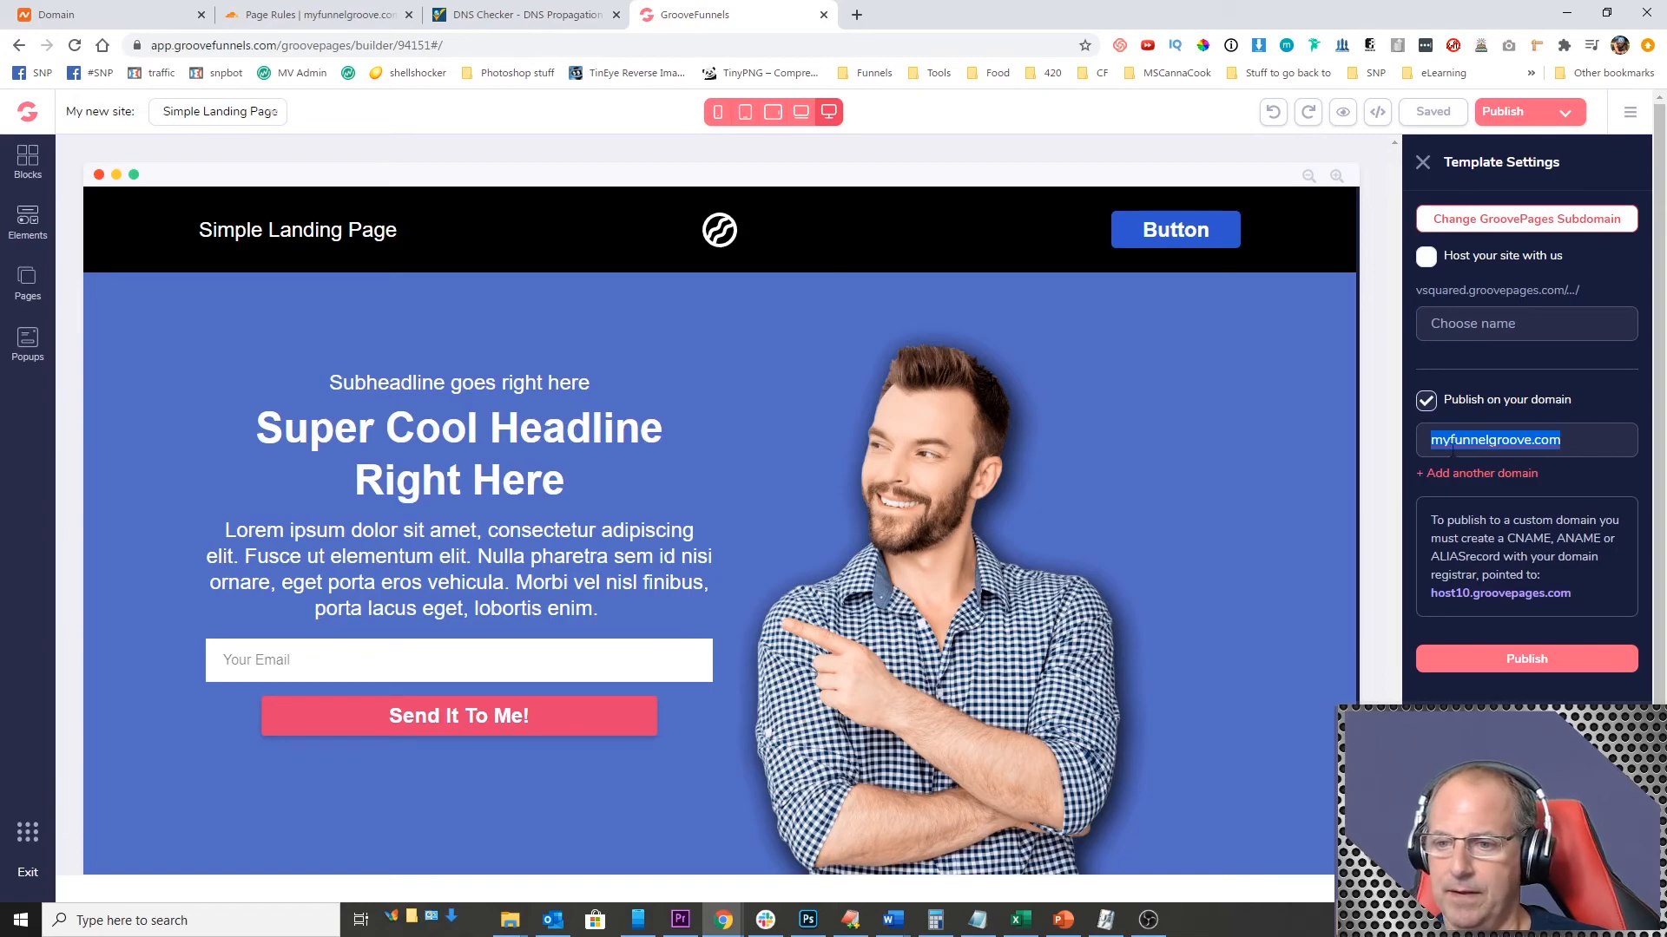
{"action": "left_click", "coordinate": [1426, 404]}
{"action": "left_click", "coordinate": [1426, 404]}
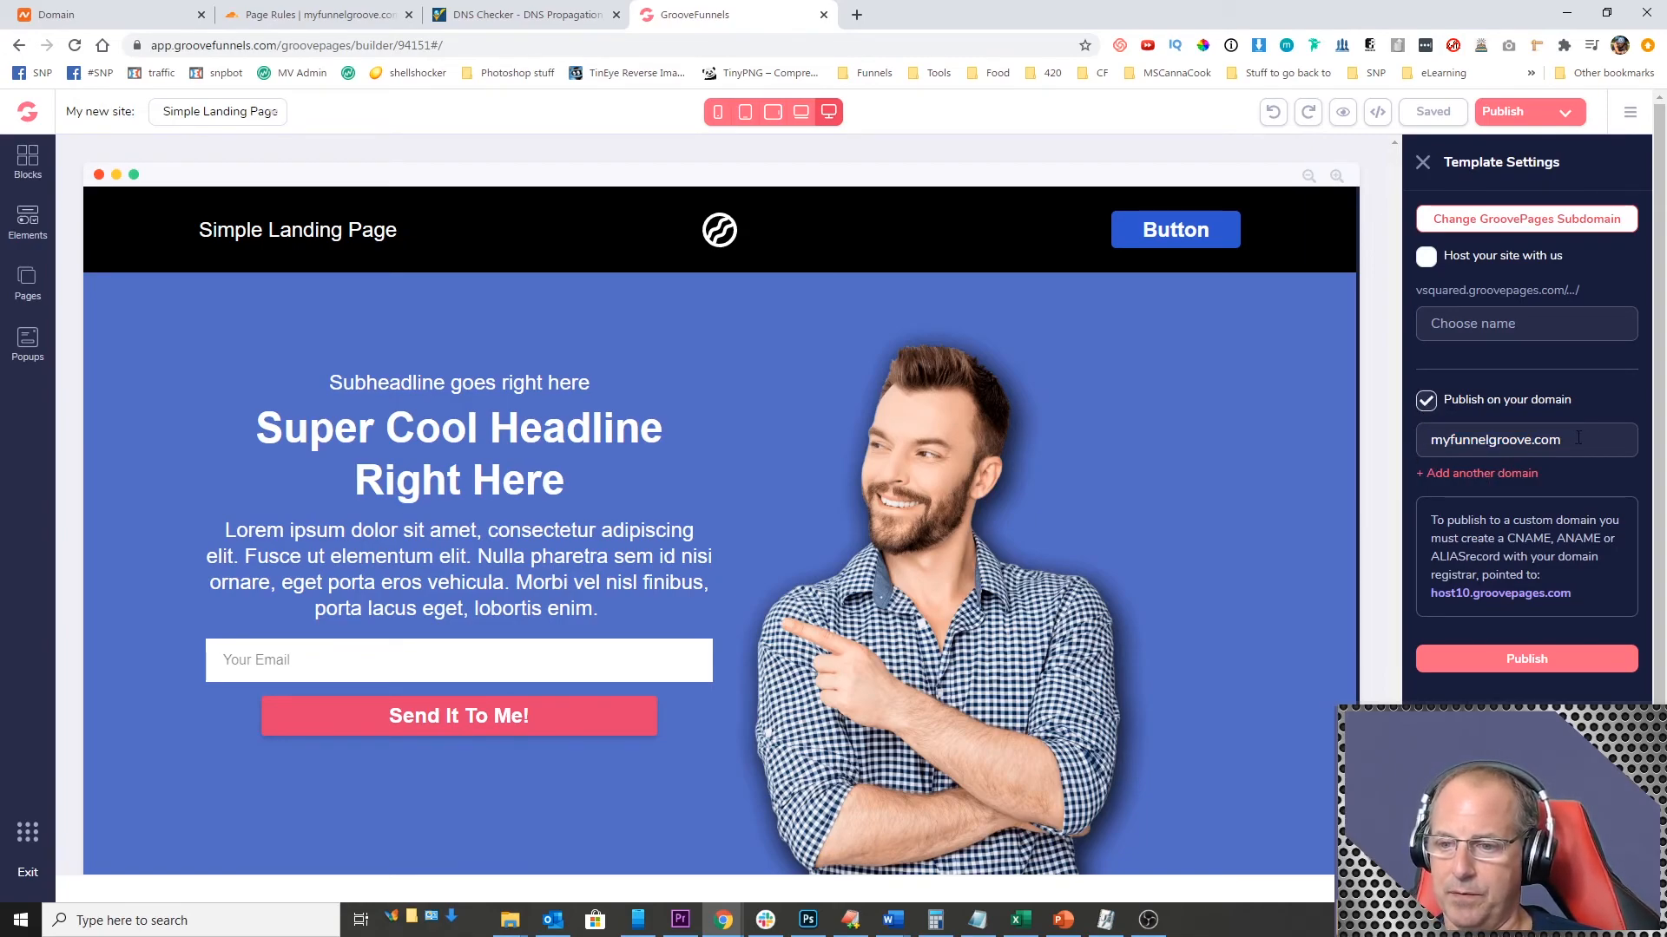
{"action": "left_click", "coordinate": [1522, 653]}
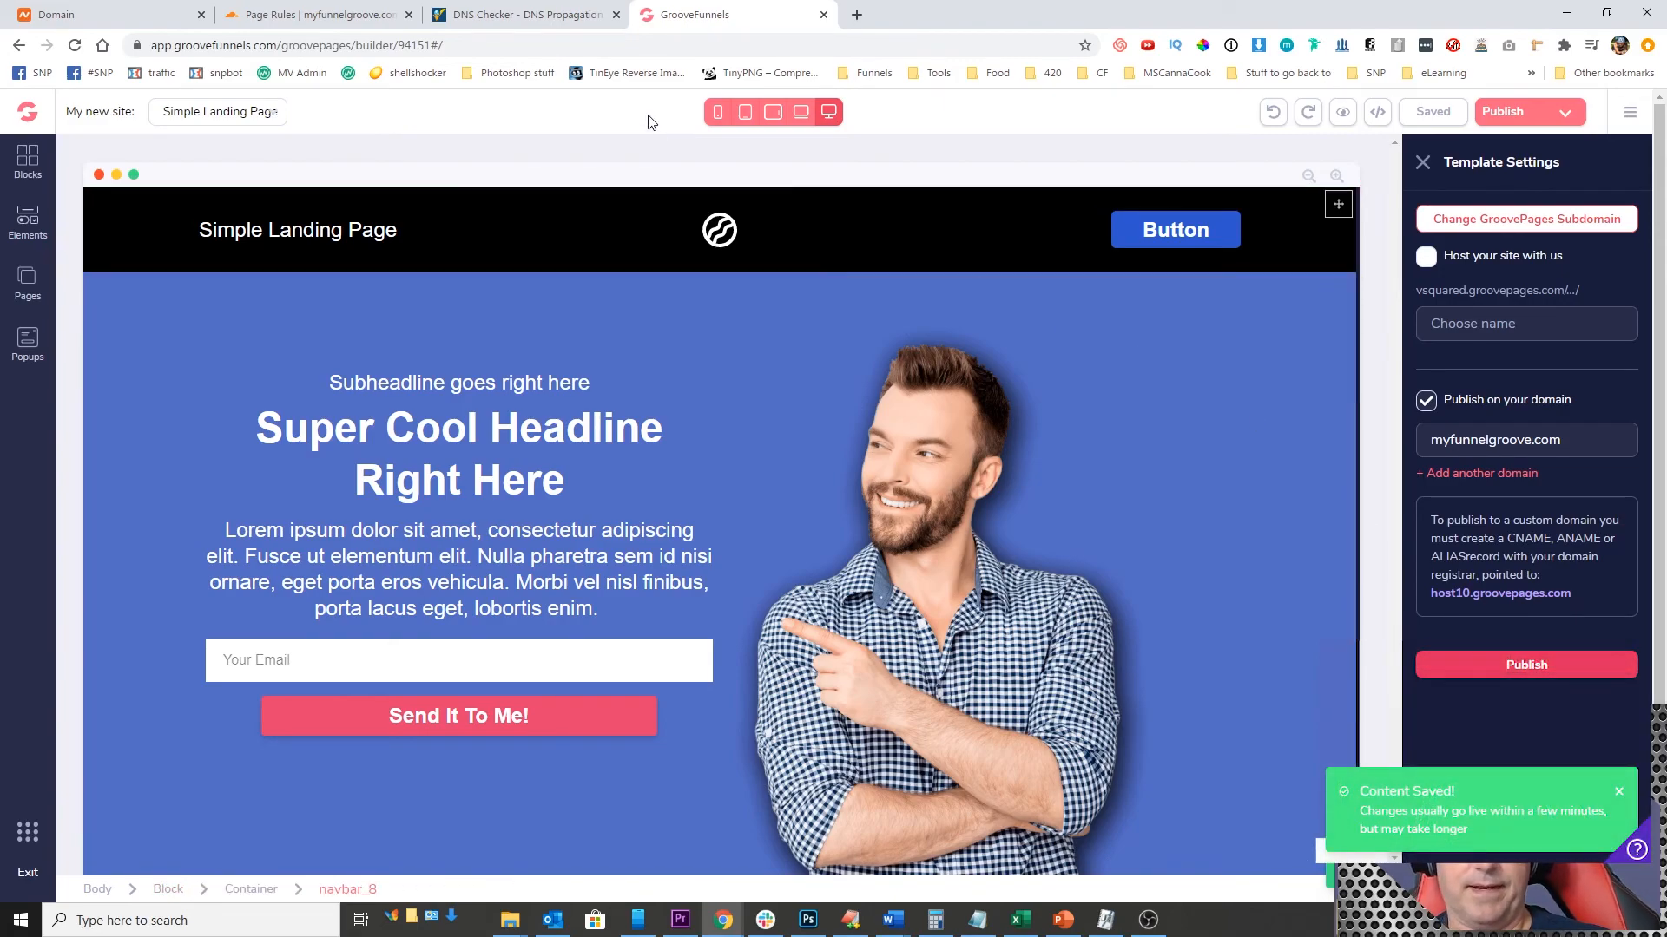
Step: Load myfunnelgroove.com in a new browser tab and compare the live page with the page in the GroovePages builder
{"action": "left_click", "coordinate": [857, 15]}
{"action": "type", "text": "myfunnelgroove.com"}
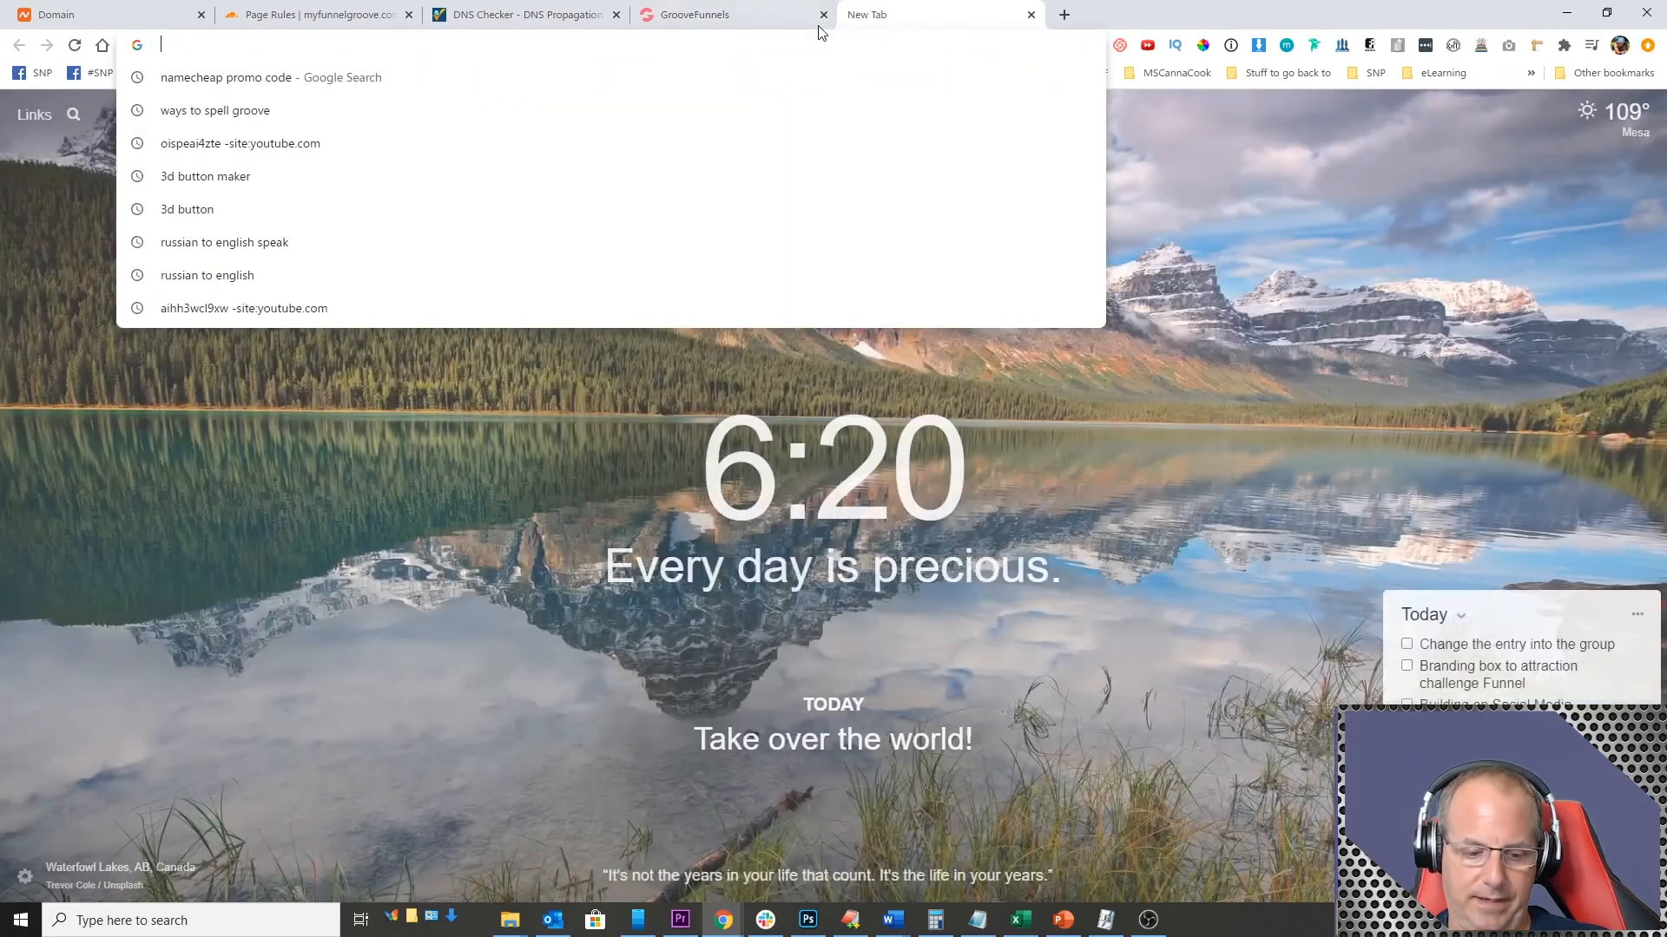
{"action": "key", "text": "Return"}
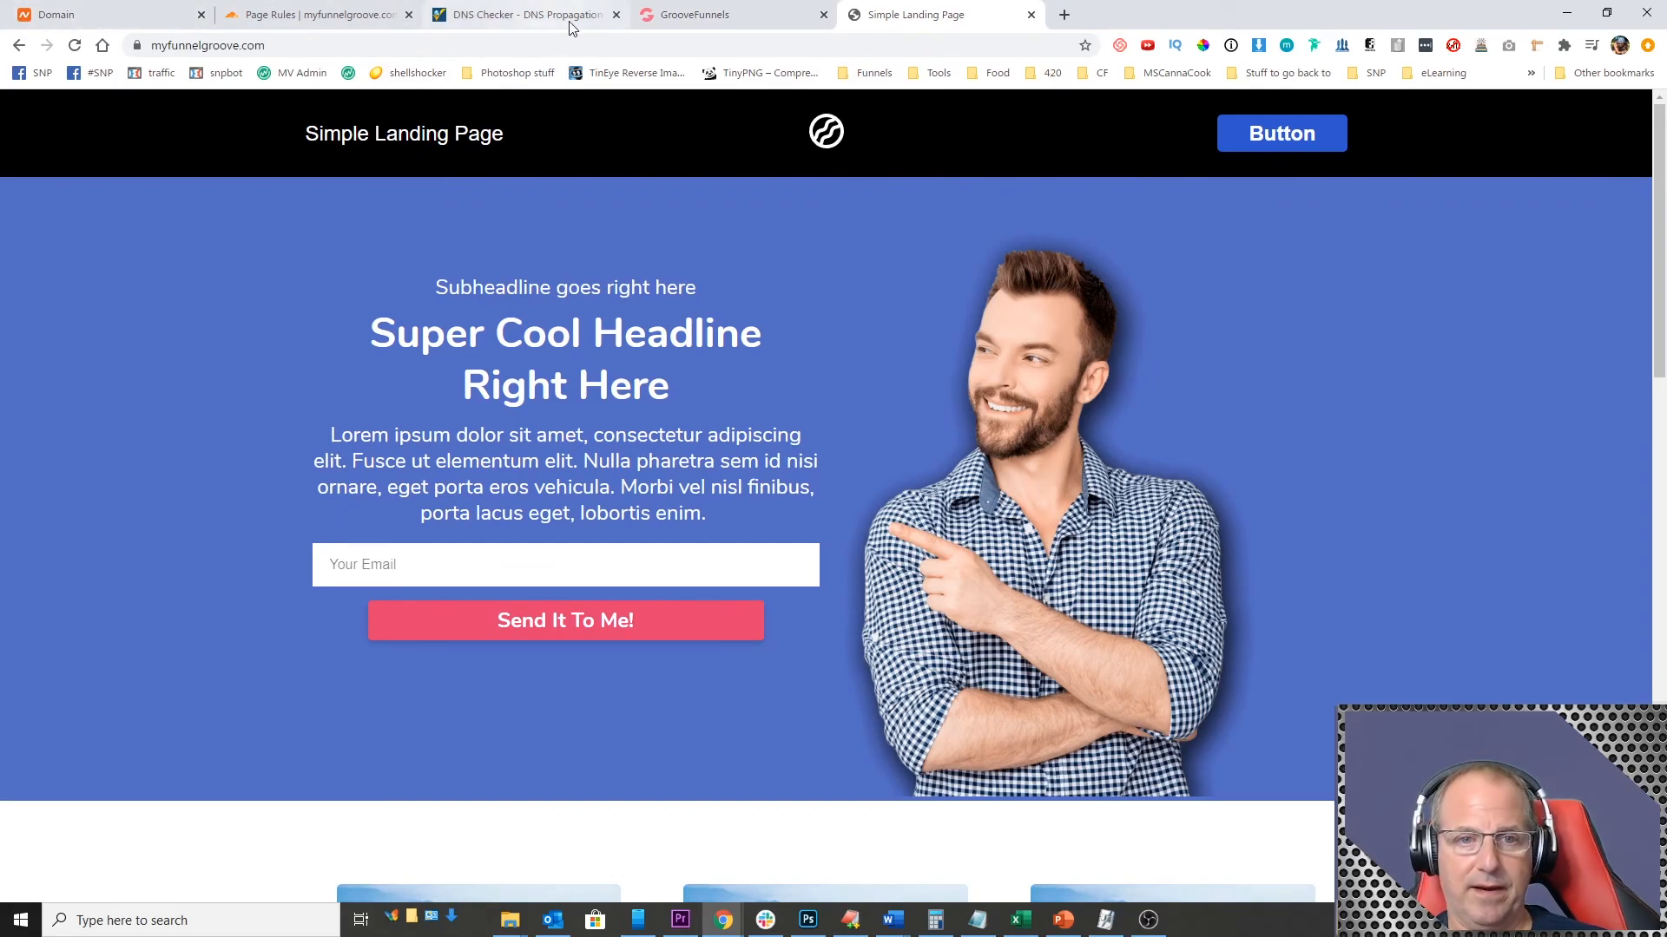
{"action": "left_click", "coordinate": [686, 16]}
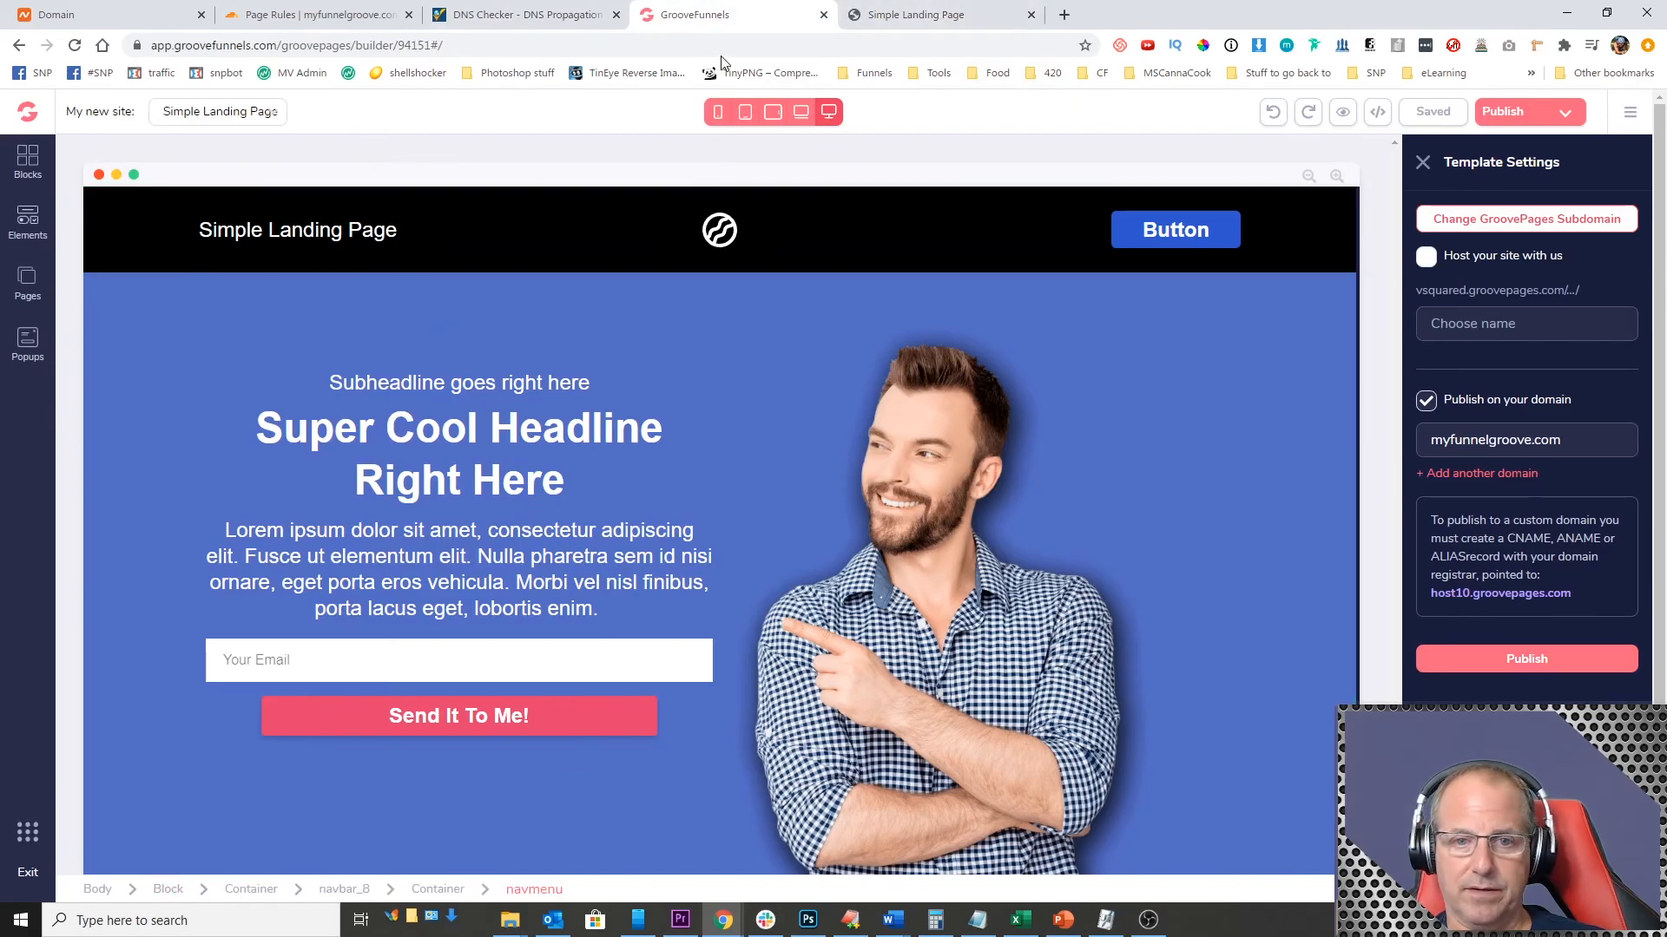
{"action": "left_click", "coordinate": [925, 19]}
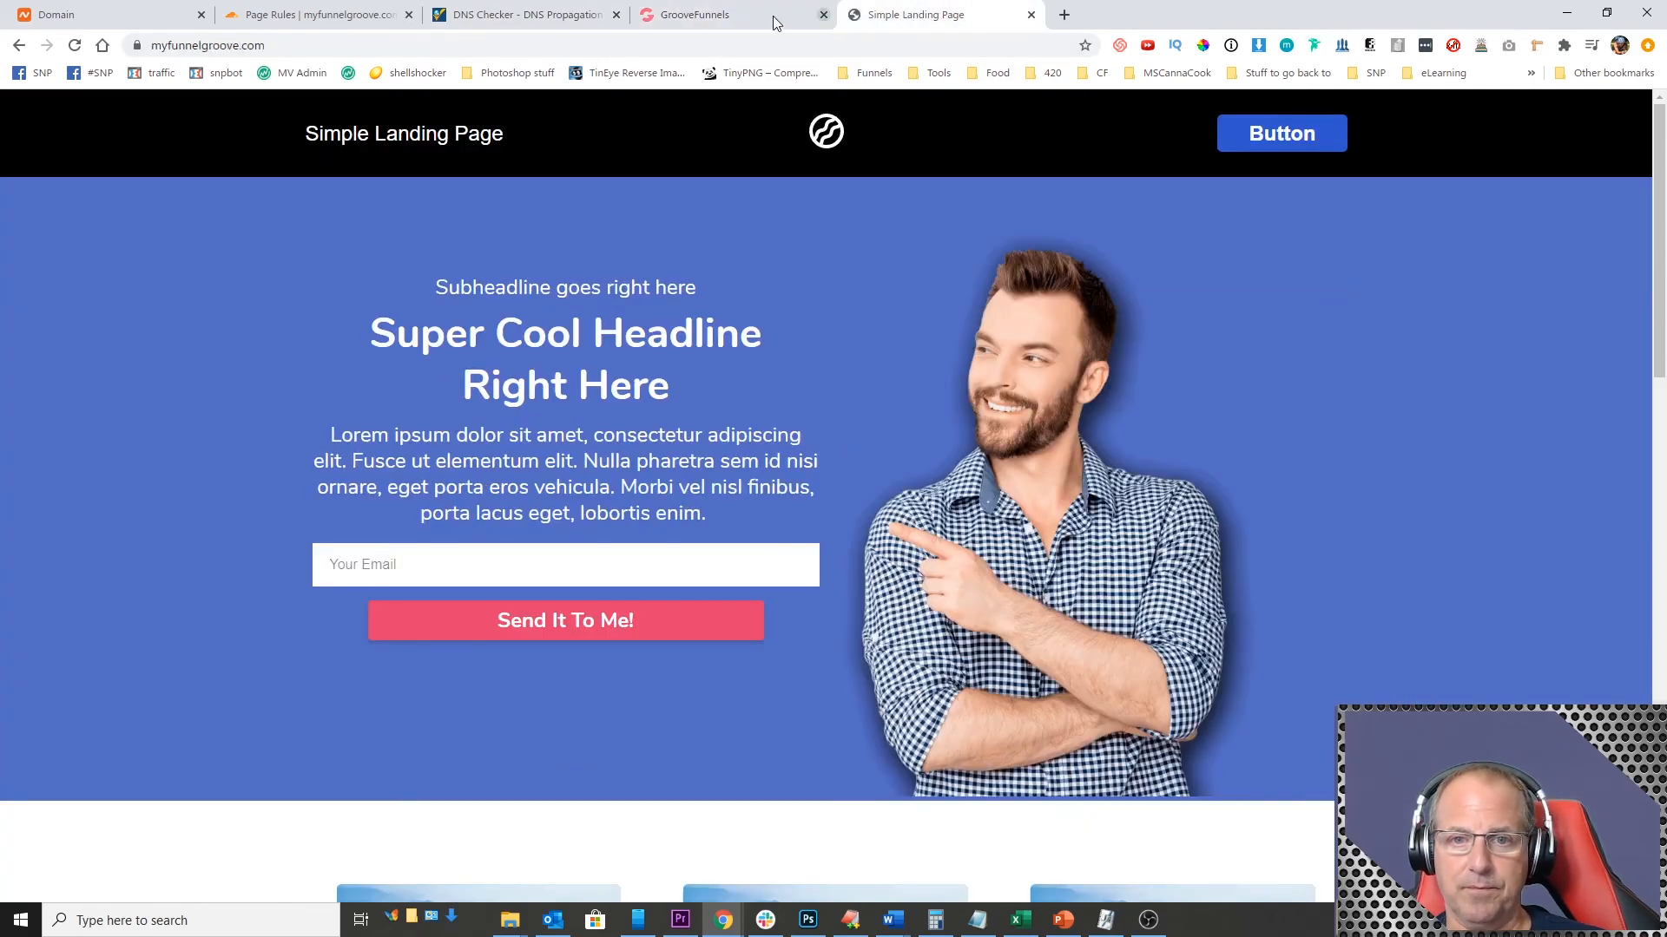
{"action": "left_click", "coordinate": [726, 13]}
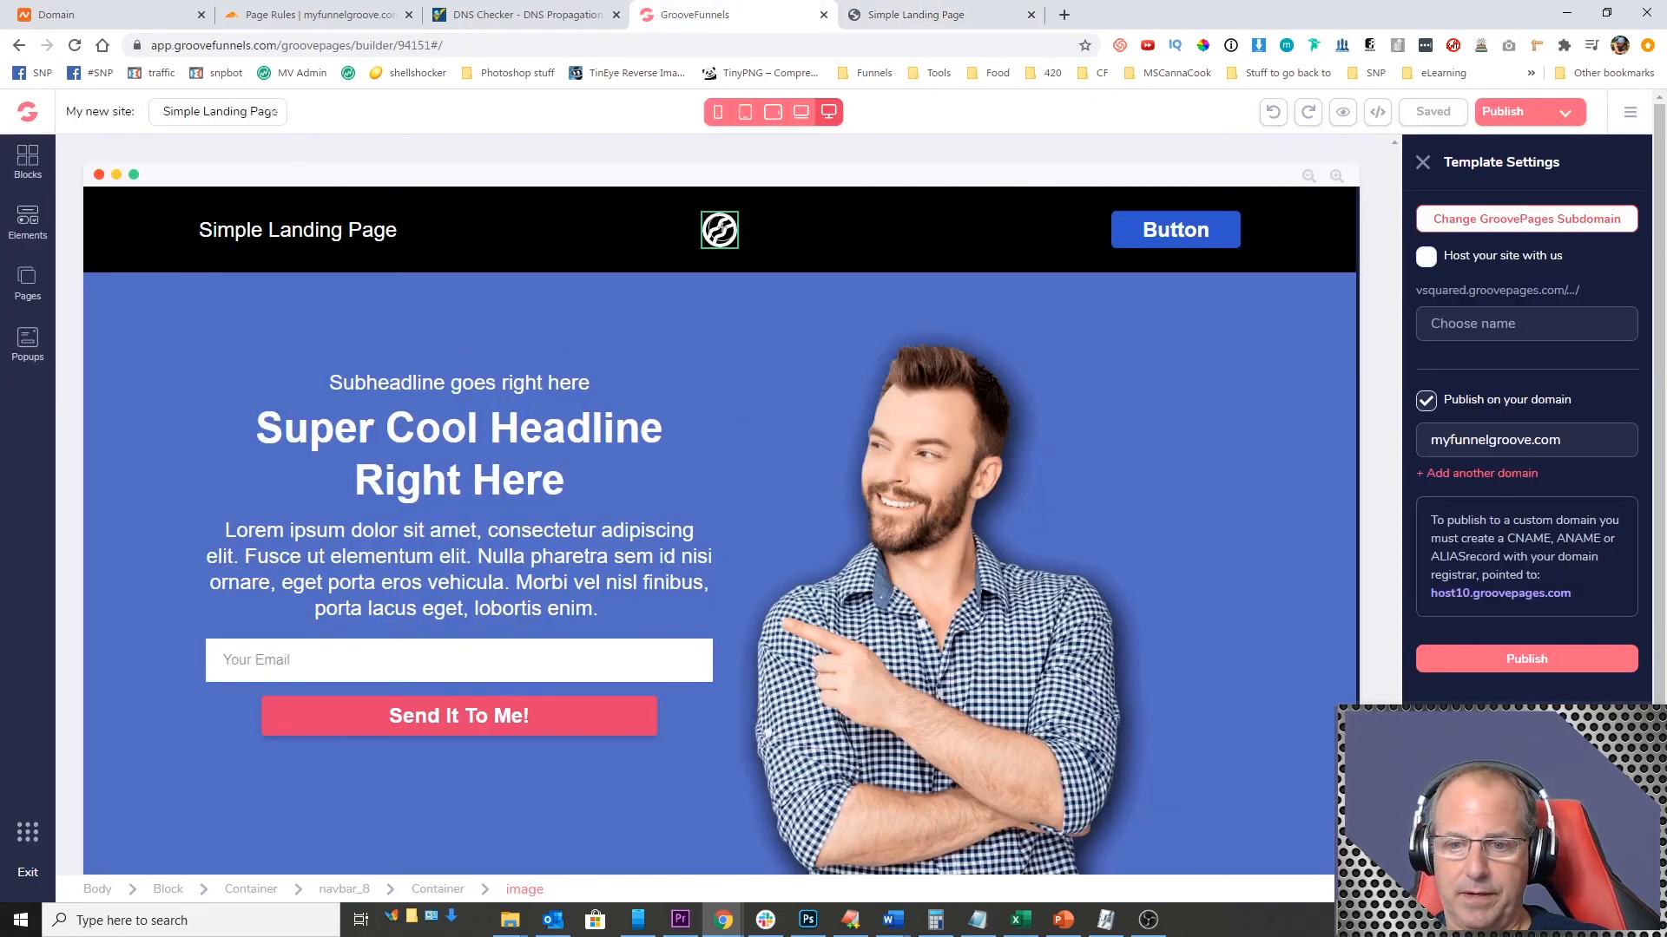